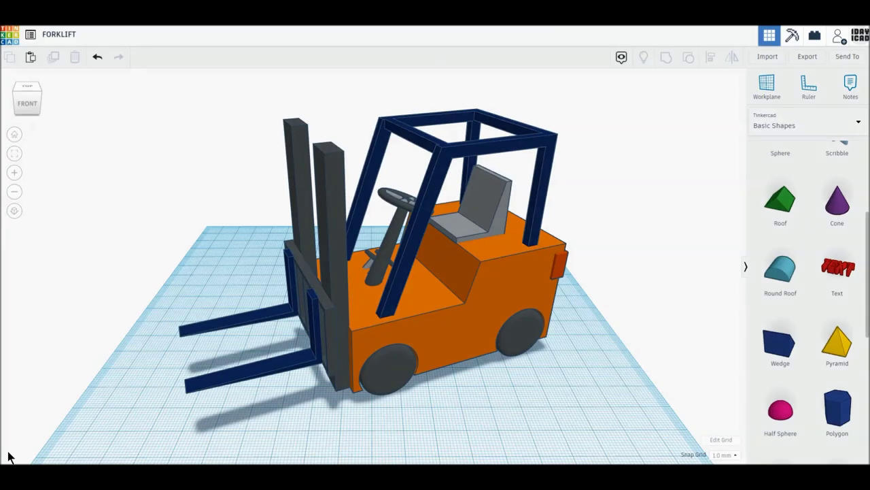
Orbit the finished forklift to inspect it from the front, behind and front-left
mouse_move(14, 457)
right_down()
mouse_move(312, 458)
mouse_move(356, 442)
mouse_move(329, 459)
right_up()
mouse_move(54, 443)
right_down()
mouse_move(364, 449)
mouse_move(497, 430)
mouse_move(676, 427)
right_up()
mouse_move(38, 438)
right_down()
mouse_move(103, 442)
mouse_move(140, 420)
right_up()
Place a 20 × 20 × 20 red box on the empty workplane
scroll(139, 419, up, 2)
scroll(139, 419, up, 2)
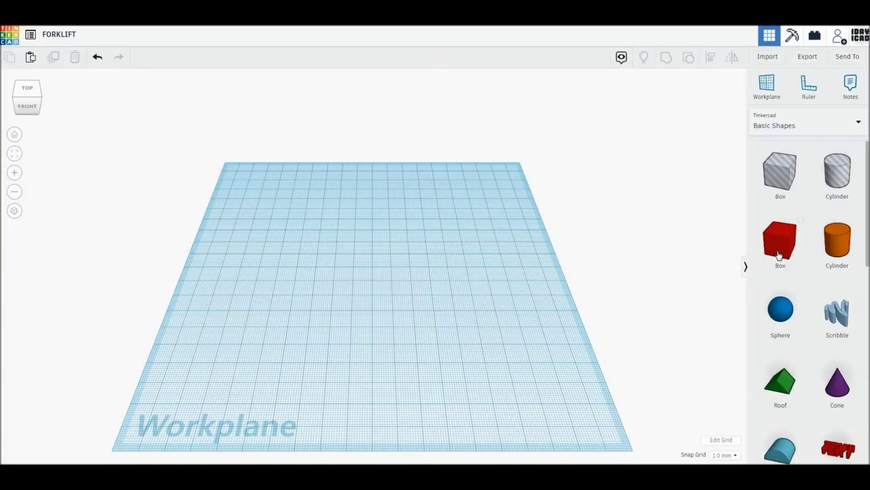
drag(780, 254, 348, 282)
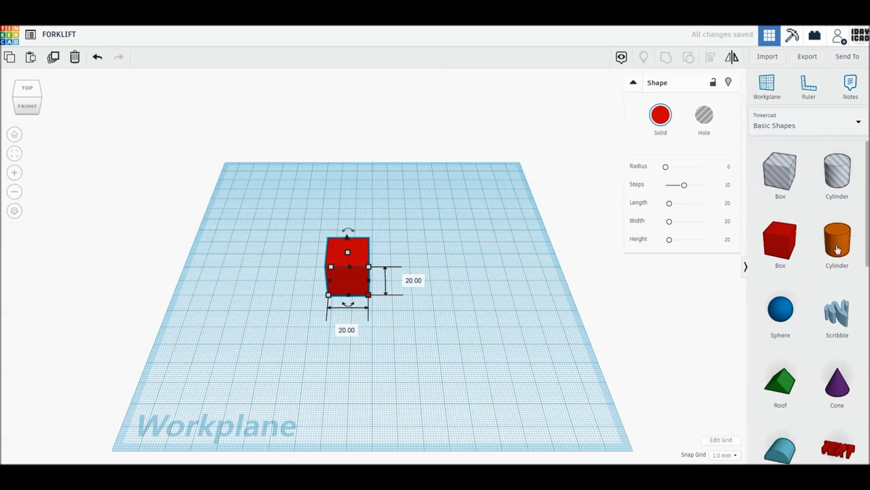
Drop a cylinder hole onto the workplane beside the red box and select the box
drag(841, 185, 454, 317)
click(454, 316)
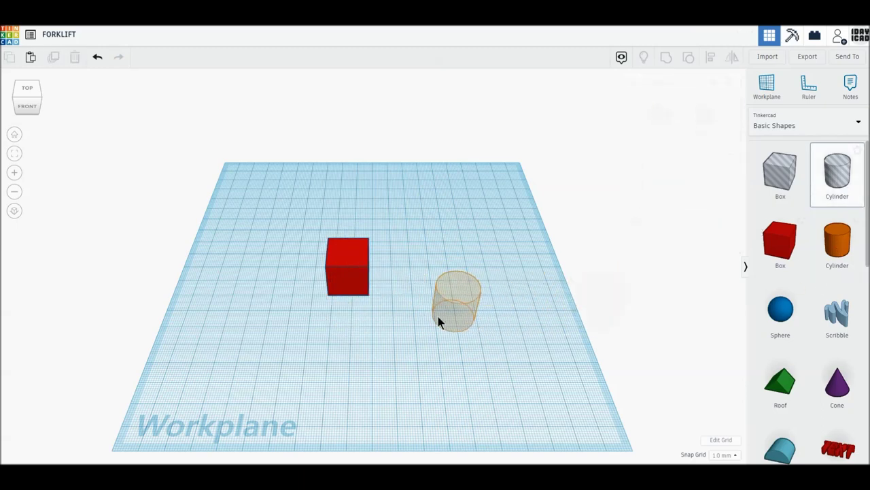
click(364, 291)
scroll(346, 315, up, 1)
scroll(346, 315, up, 1)
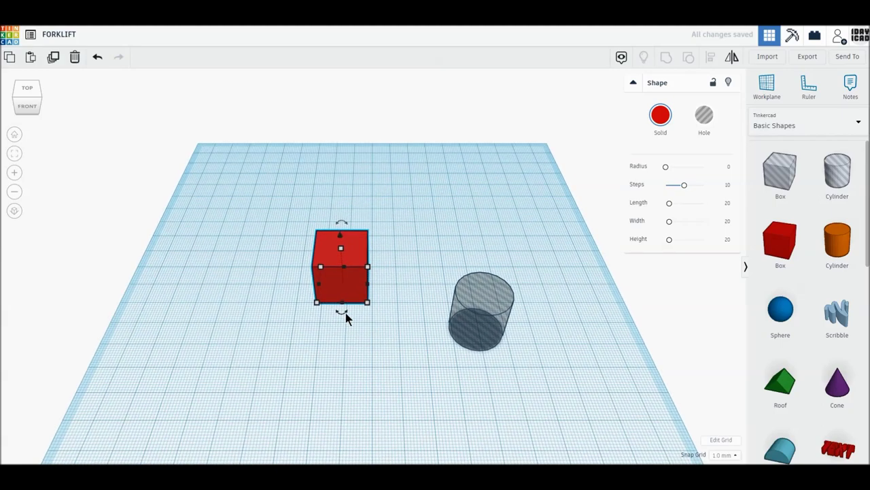
scroll(347, 316, up, 1)
scroll(352, 317, up, 1)
Resize the red box to 80 × 50 mm and move it back and left past the cylinder
click(332, 348)
text(80)
key(Return)
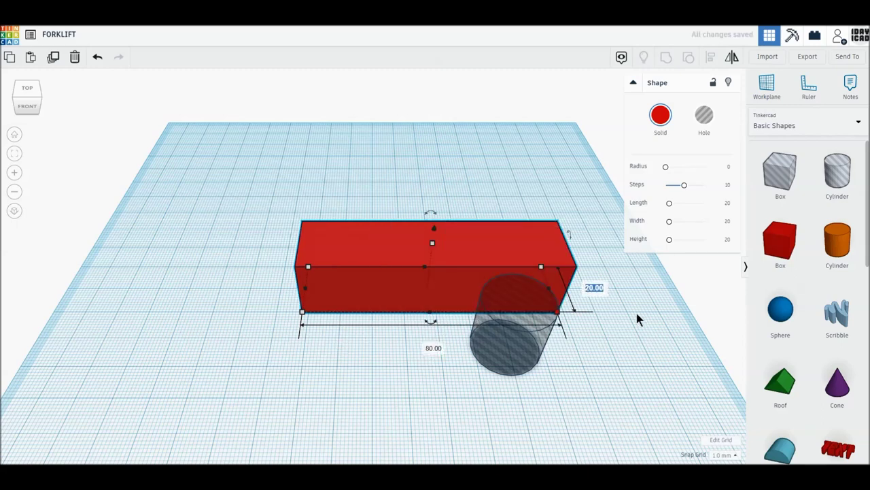
text(50)
key(Return)
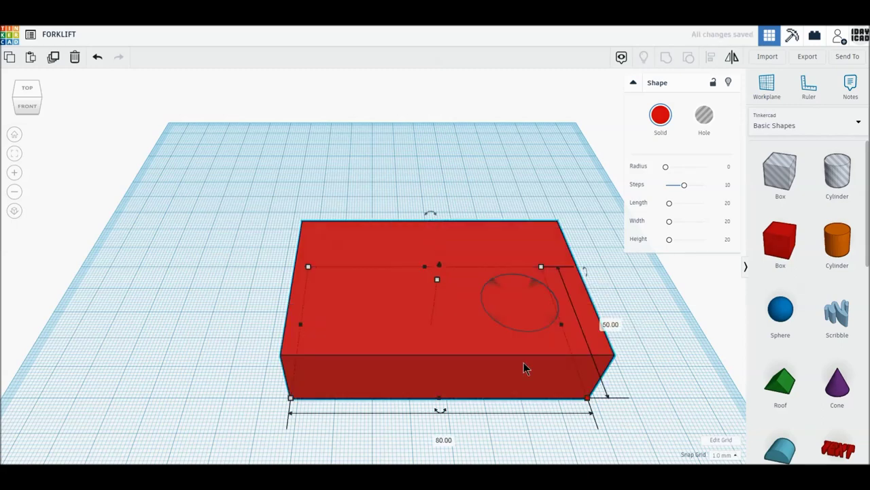
drag(524, 364, 453, 330)
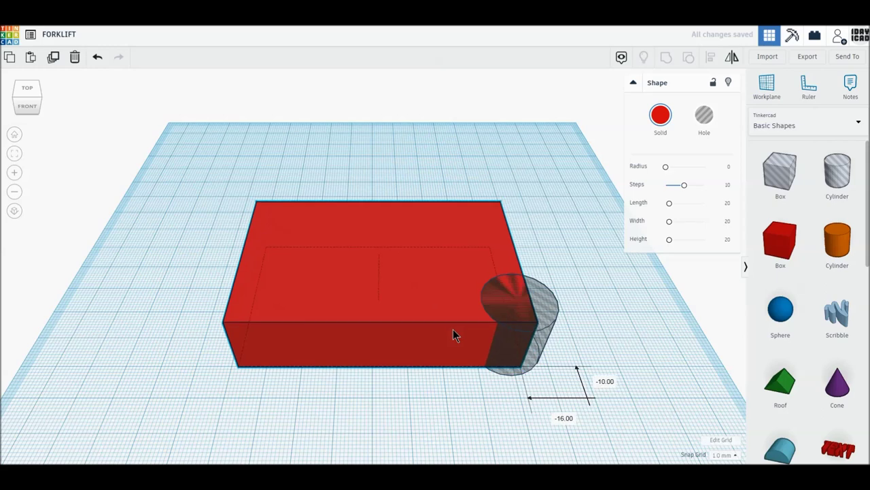
drag(452, 330, 446, 328)
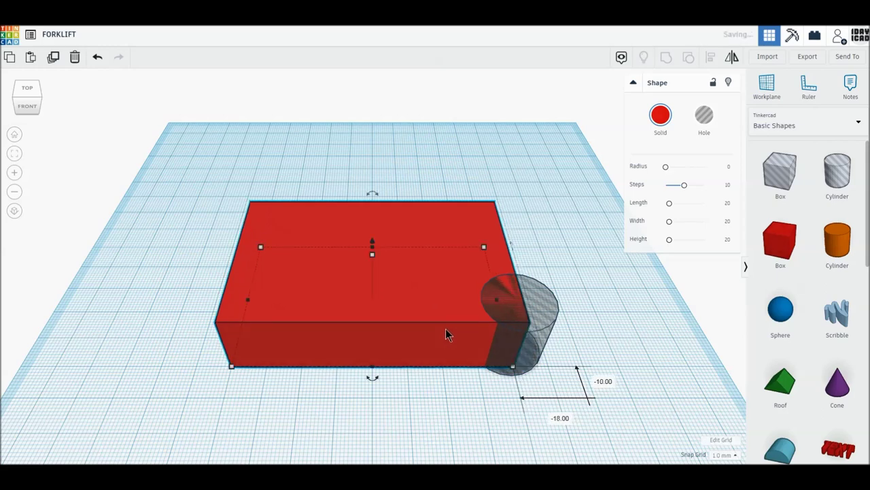
Set the box height to 25 mm and nudge it slightly back
click(417, 277)
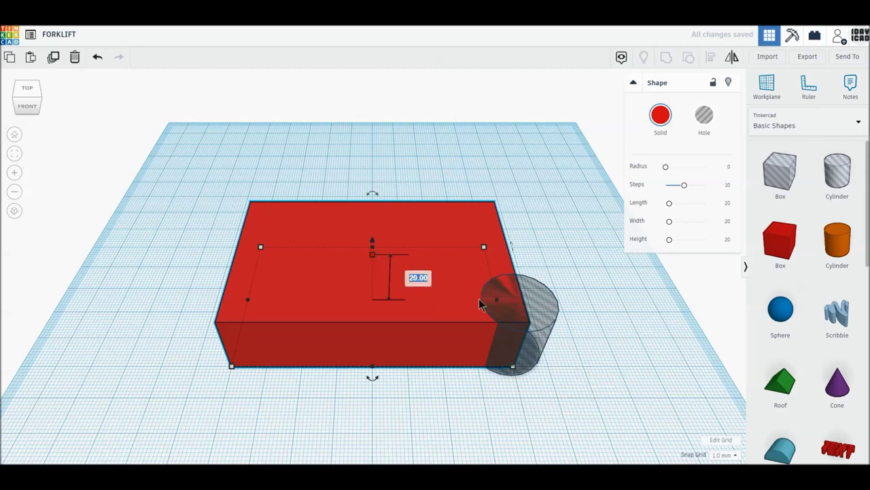
key(Return)
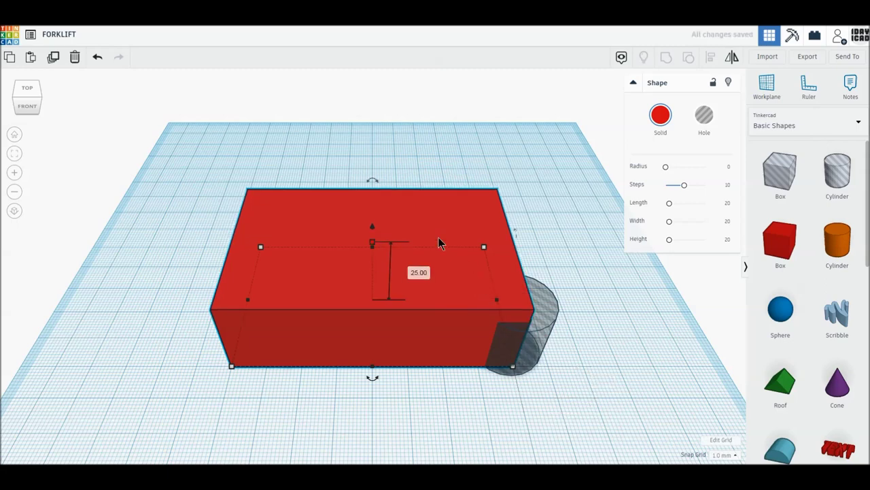
drag(371, 231, 374, 226)
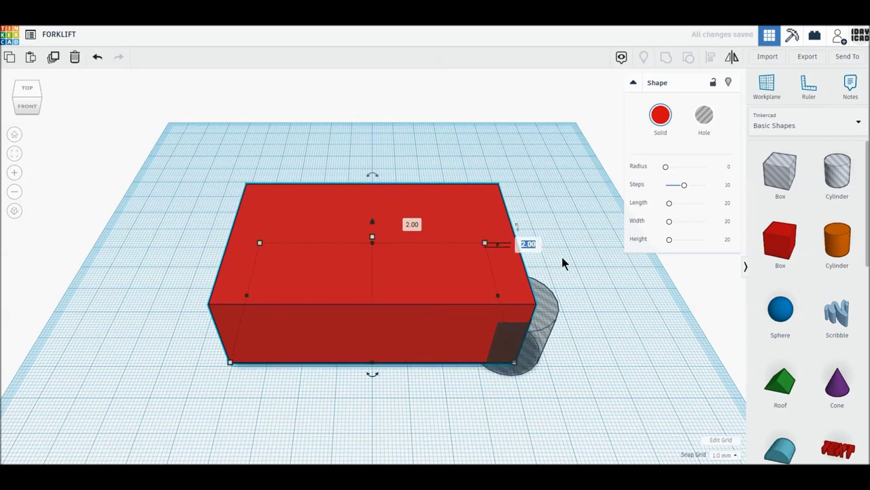
key(Up)
key(Up)
key(Up)
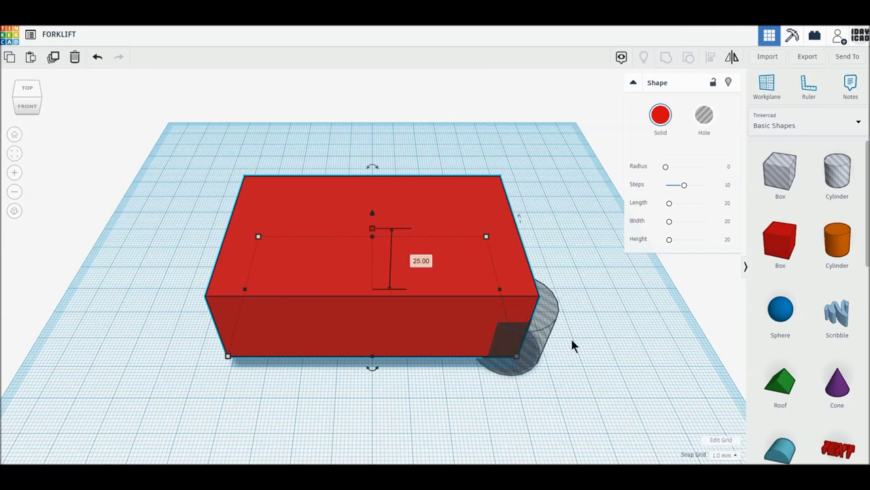
Move the hole cylinder beside the box corner and enlarge it to 22 mm with 64 sides
click(544, 329)
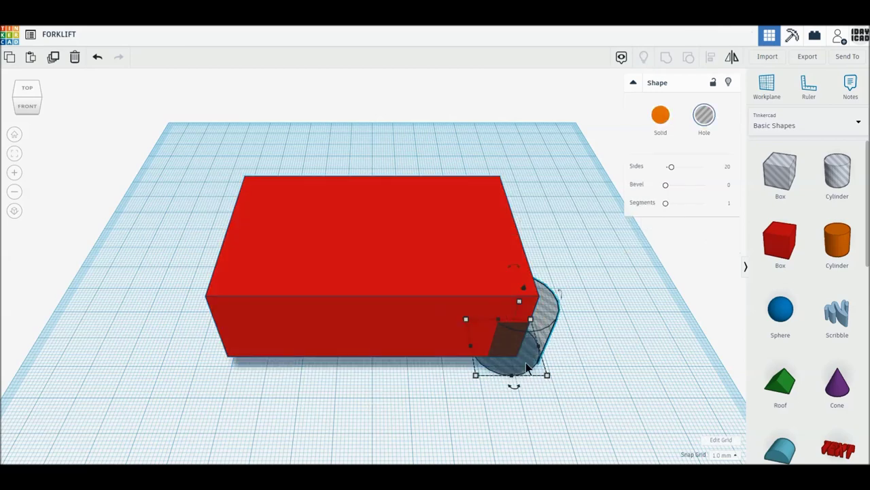
drag(530, 368, 610, 382)
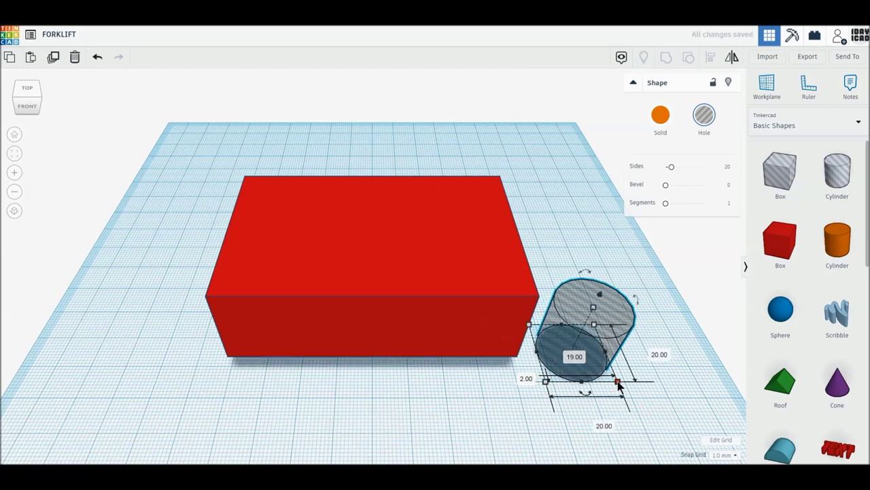
drag(618, 385, 625, 389)
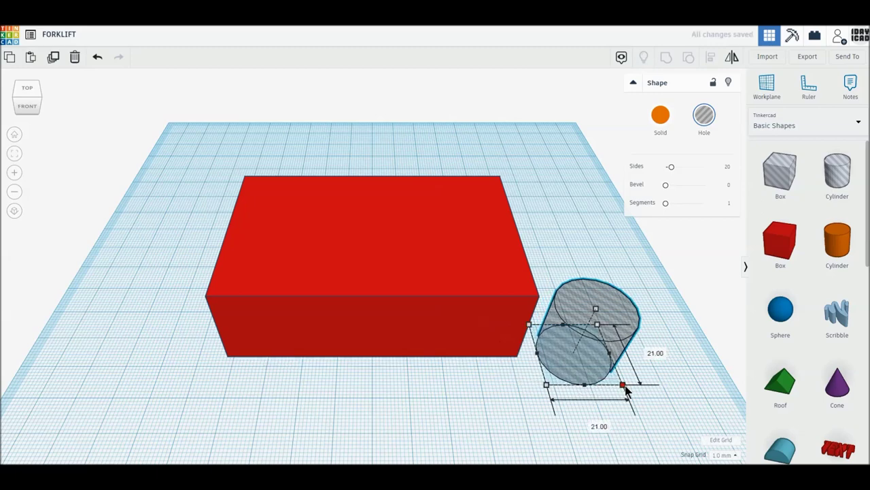
drag(625, 388, 630, 395)
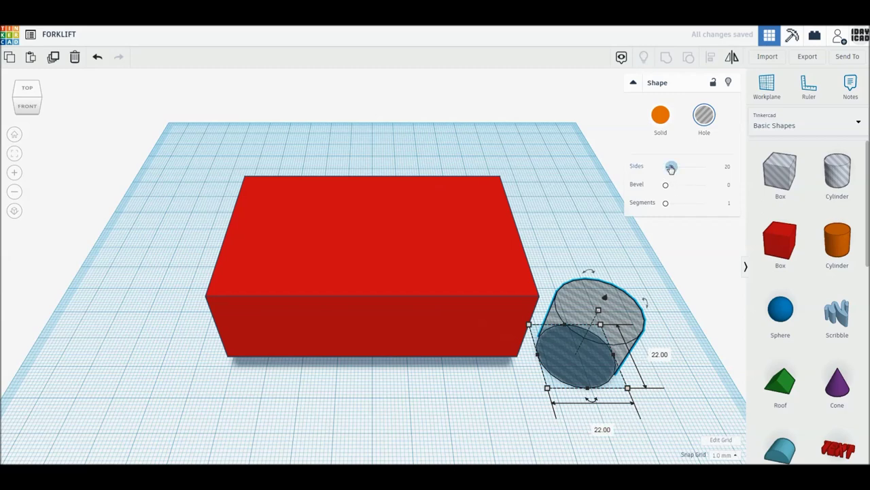
drag(671, 166, 738, 165)
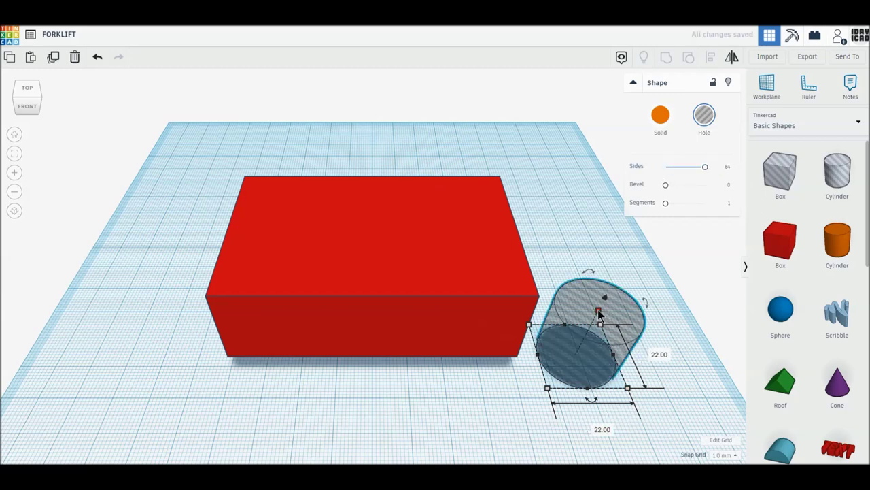
Make the hole cylinder 10 mm tall, tip it 90° onto its side and sink it to -1 mm
click(632, 333)
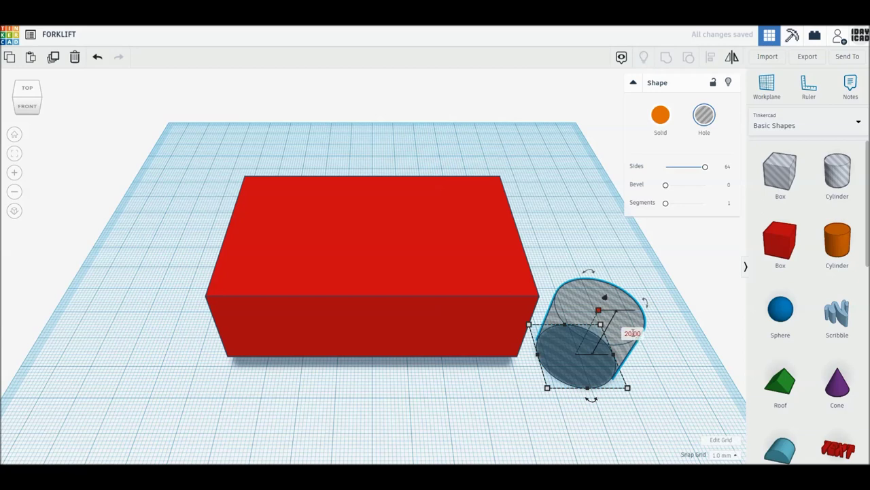
text(10)
key(Return)
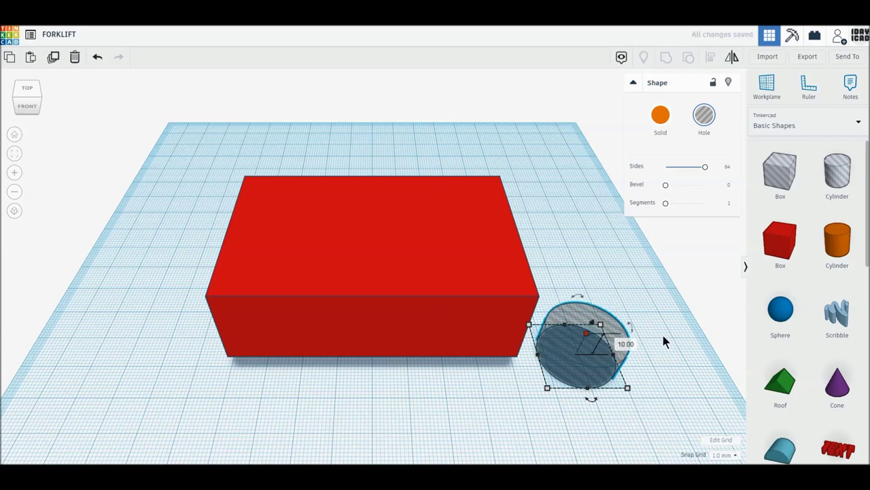
drag(631, 326, 629, 373)
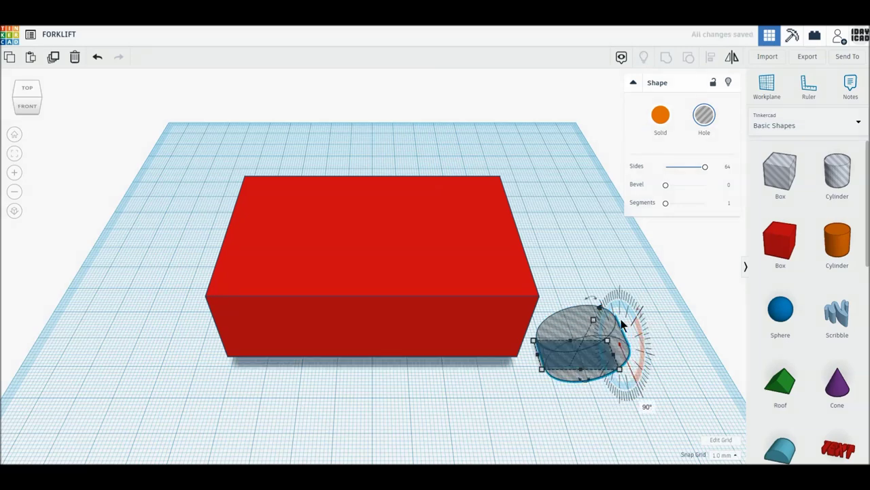
drag(600, 307, 604, 299)
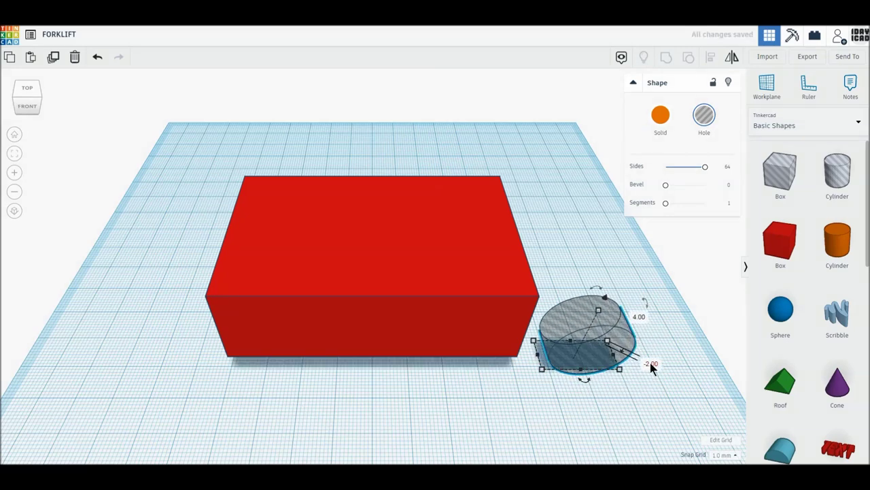
text(-1)
key(Return)
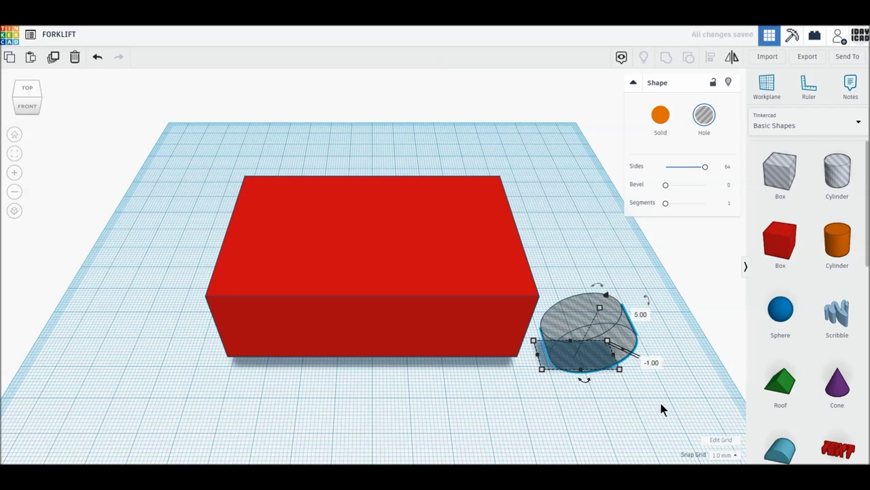
click(661, 403)
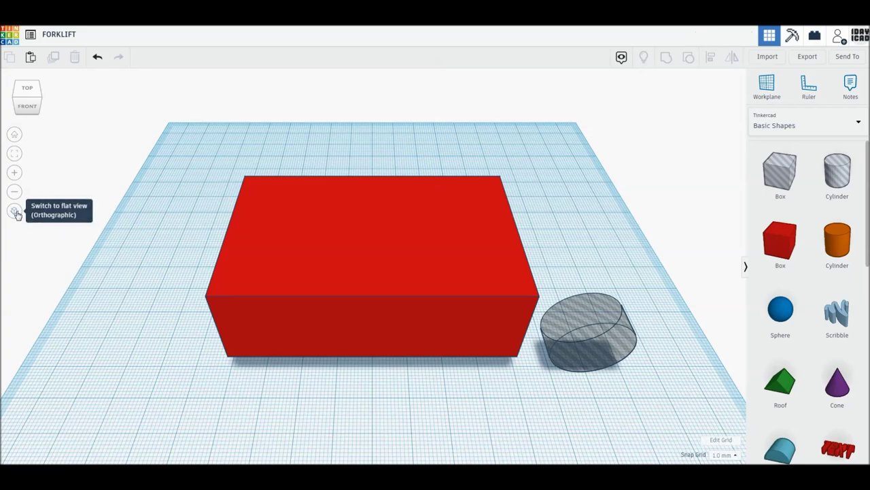
In a flat top view, move the hole onto the red box's lower-right edge
click(15, 211)
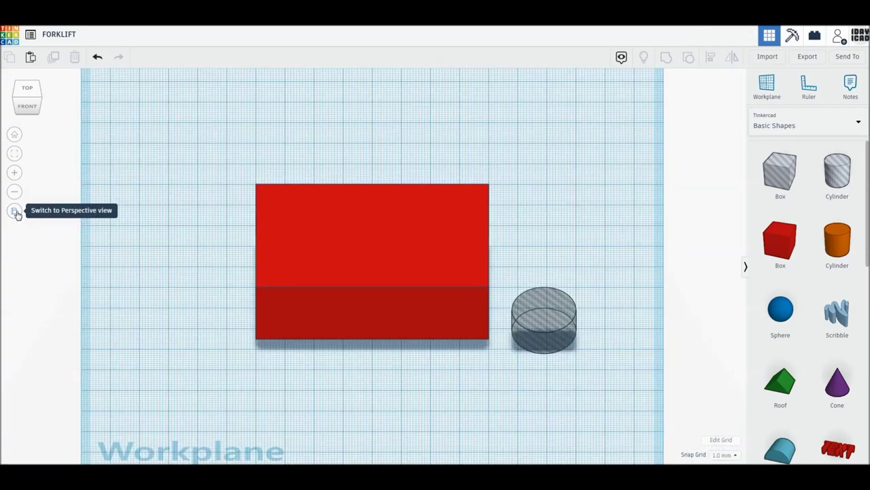
click(25, 95)
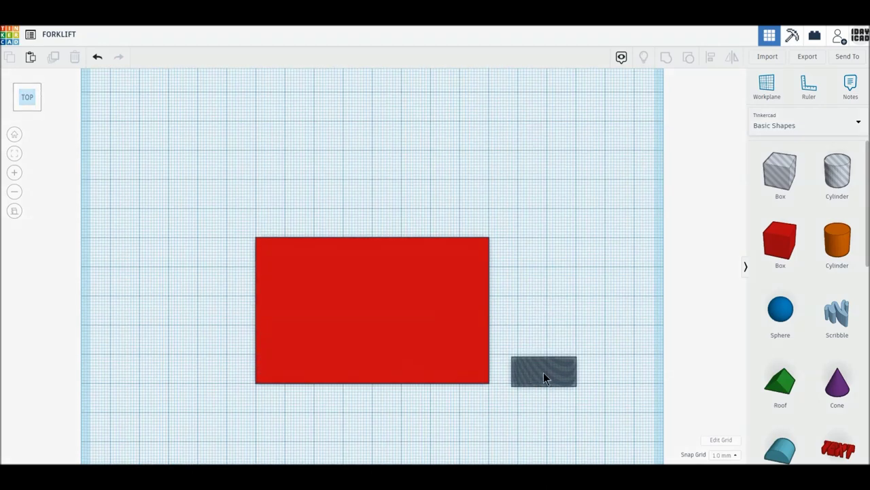
mouse_move(557, 379)
mouse_down()
mouse_move(462, 391)
mouse_move(456, 382)
mouse_move(467, 378)
mouse_up()
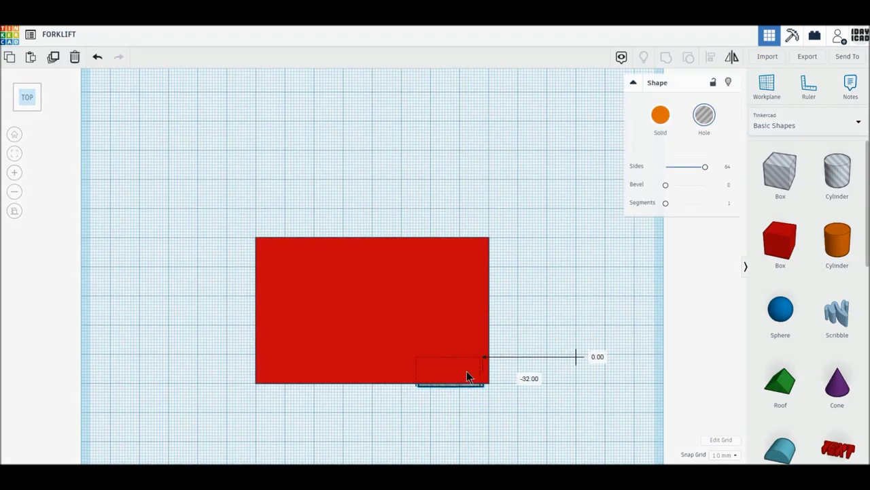
scroll(412, 388, up, 2)
scroll(412, 388, up, 3)
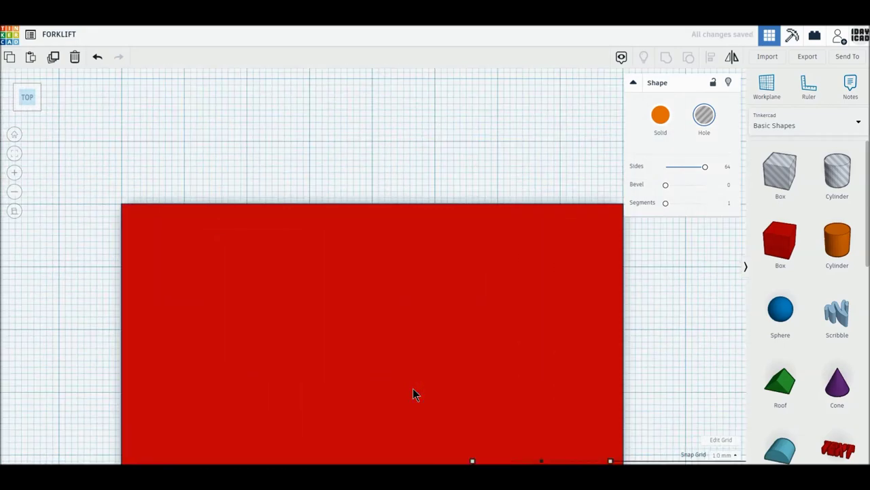
scroll(427, 300, down, 1)
scroll(427, 316, down, 1)
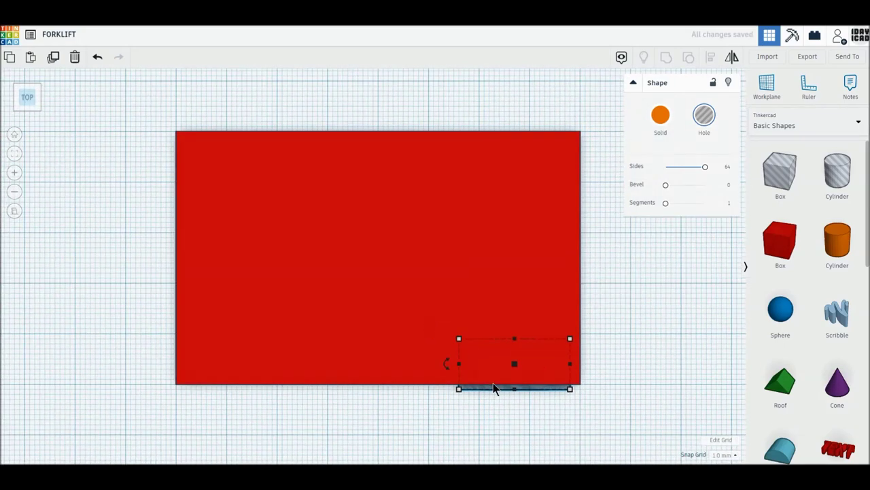
click(574, 392)
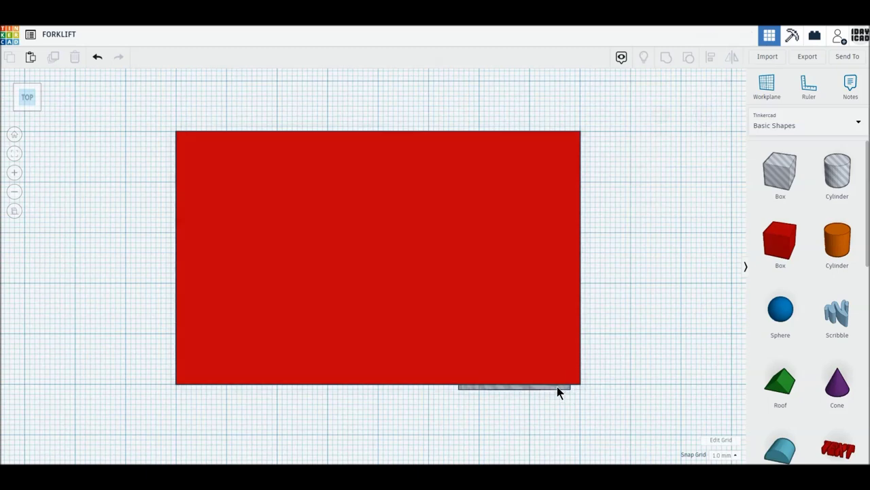
Duplicate the hole and slide the copy left along the box's bottom edge
click(556, 386)
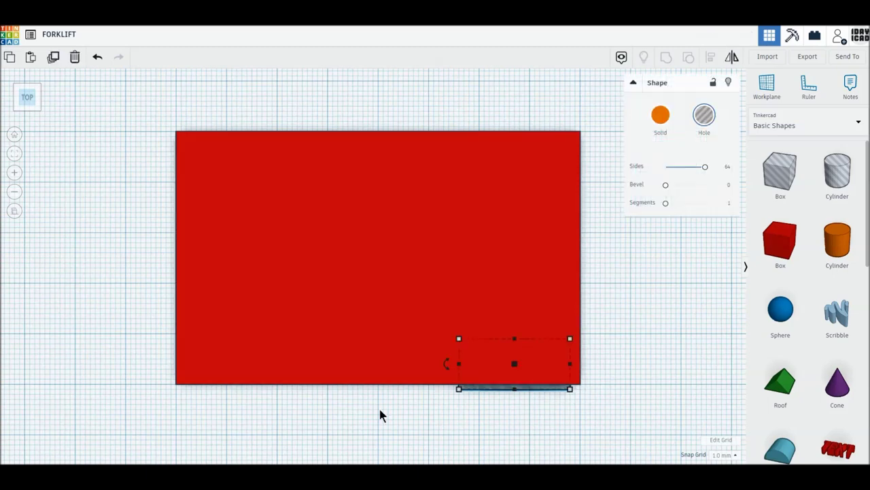
click(53, 58)
drag(556, 391, 288, 389)
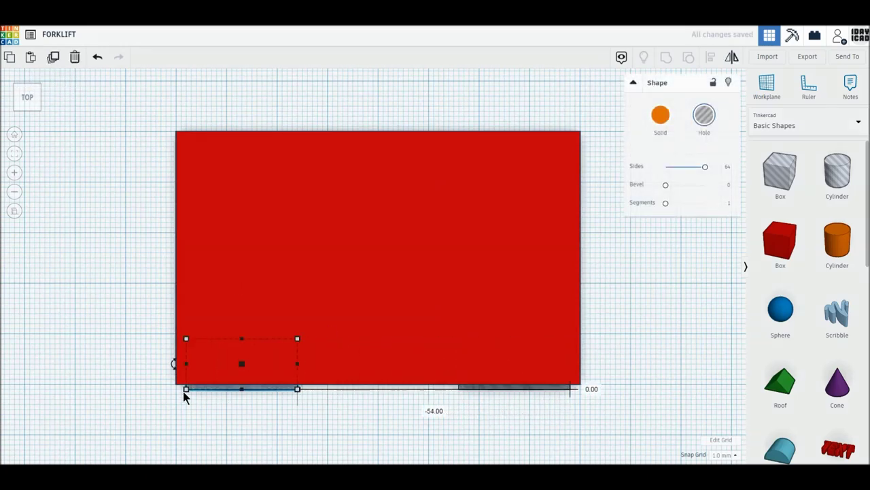
click(183, 415)
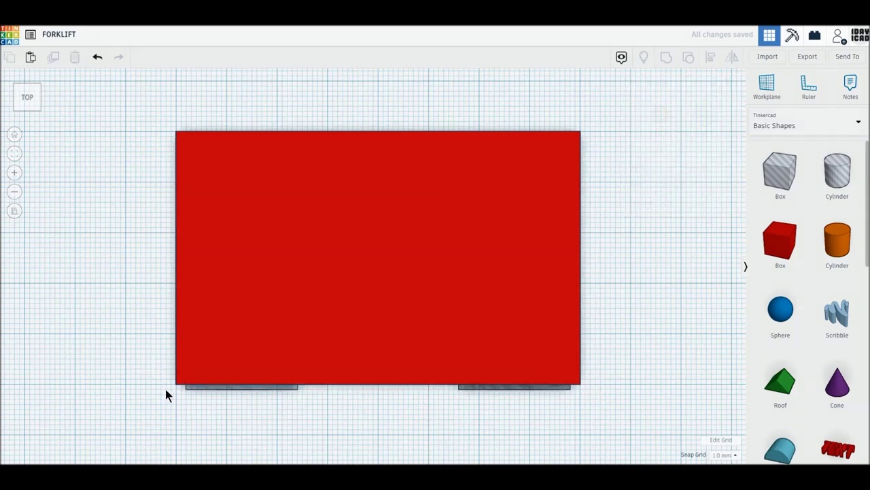
Duplicate both holes onto the box's top edge, then select the box with all four holes
drag(165, 390, 581, 431)
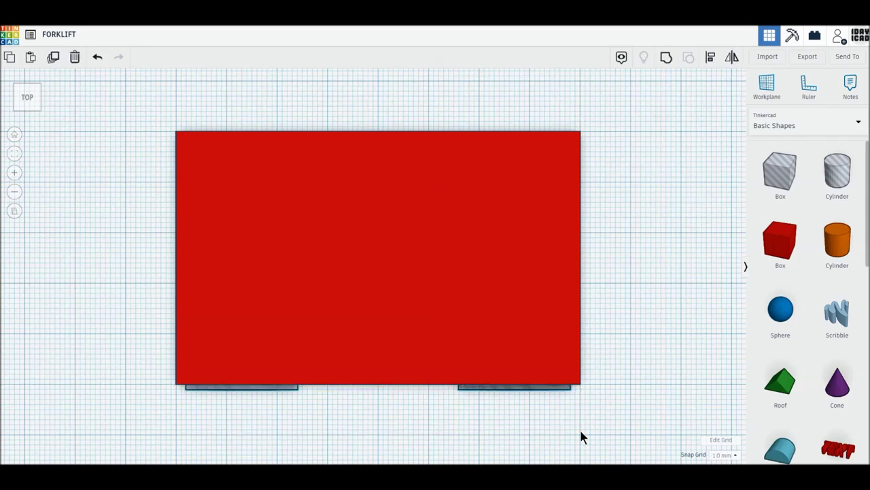
click(53, 59)
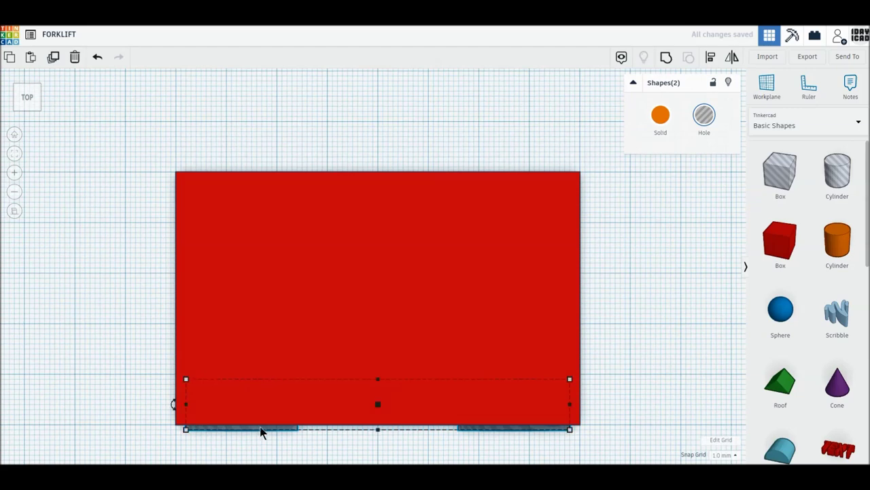
drag(260, 429, 262, 213)
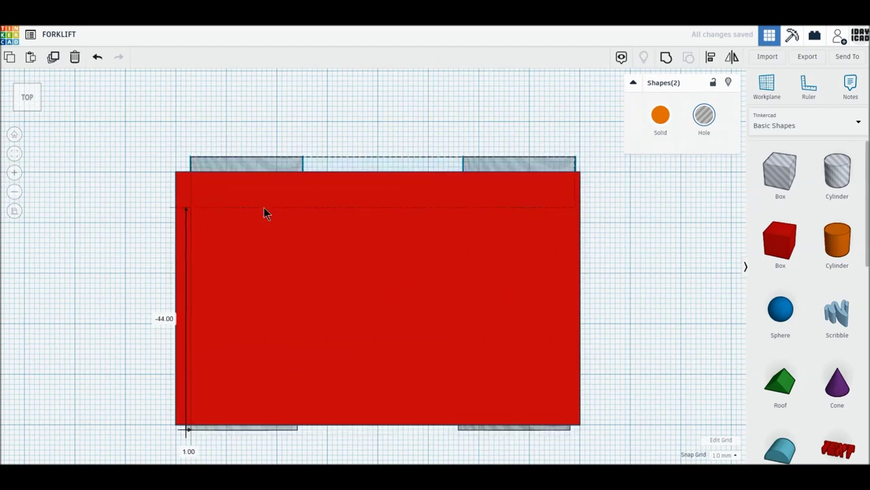
drag(262, 212, 262, 215)
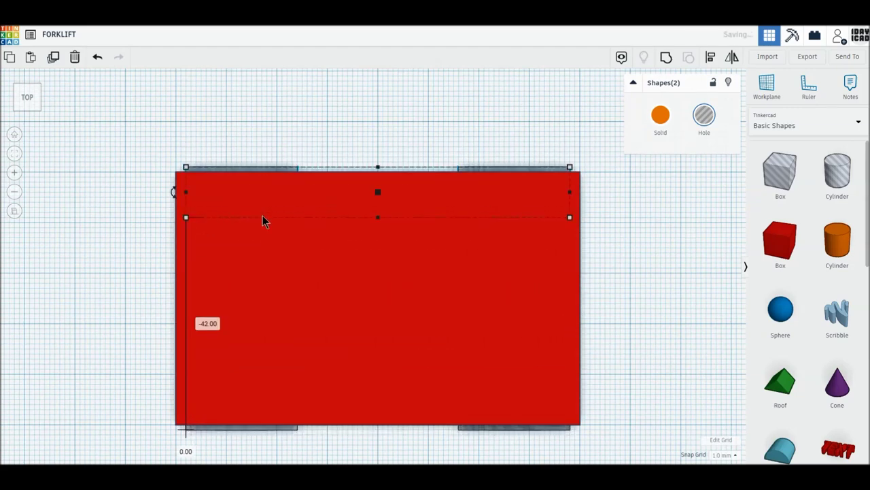
click(153, 170)
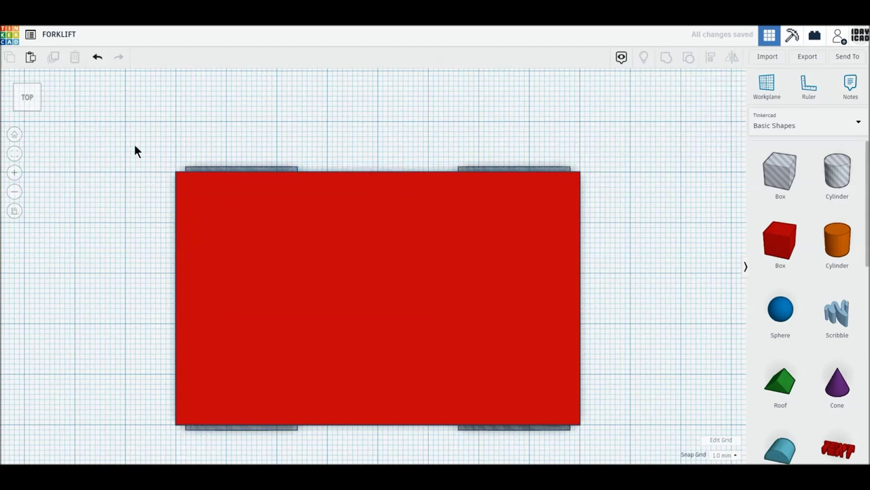
drag(240, 232, 604, 449)
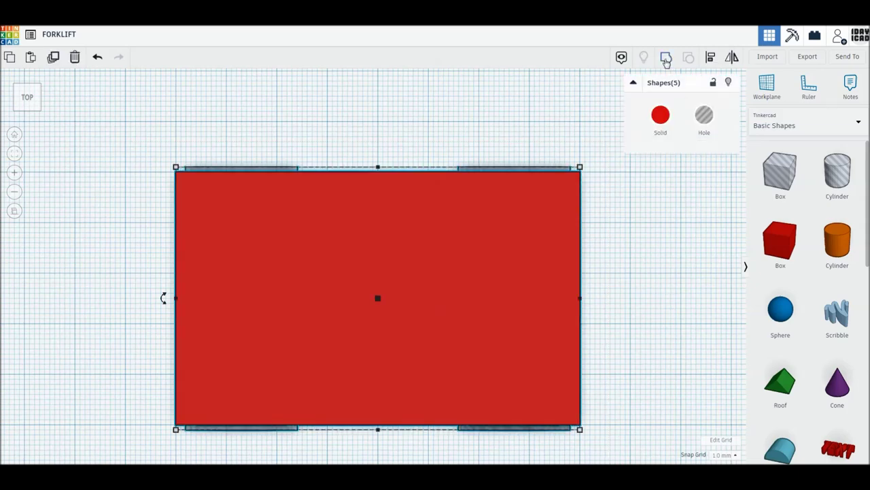
Group the box with its four holes to cut the wheel wells and colour the body orange
click(667, 58)
click(660, 115)
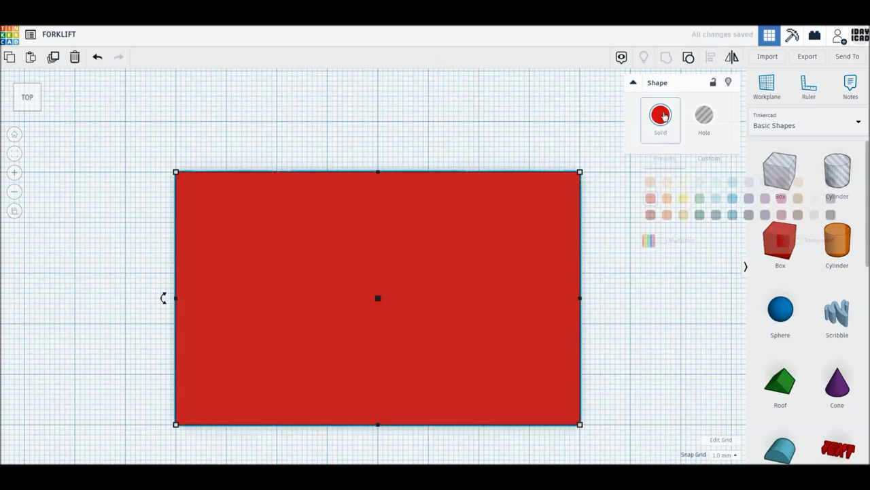
click(663, 117)
click(664, 116)
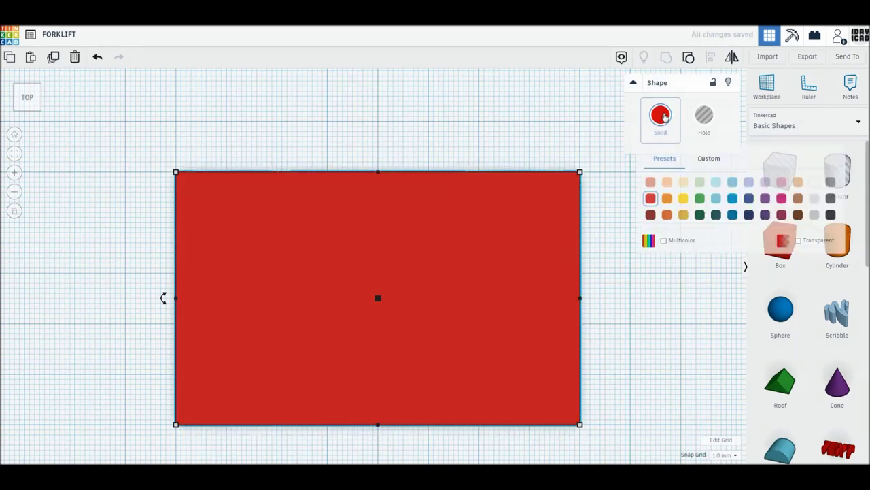
click(667, 197)
click(627, 336)
right_drag(618, 307, 618, 229)
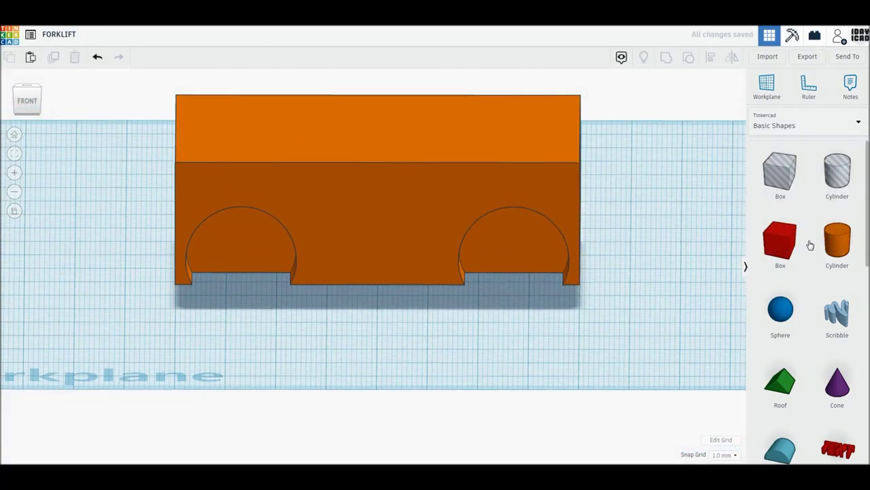
Add a dark grey cylinder, 10 mm tall, with 64 sides, bevel 2.5 and 10 segments
drag(810, 245, 582, 337)
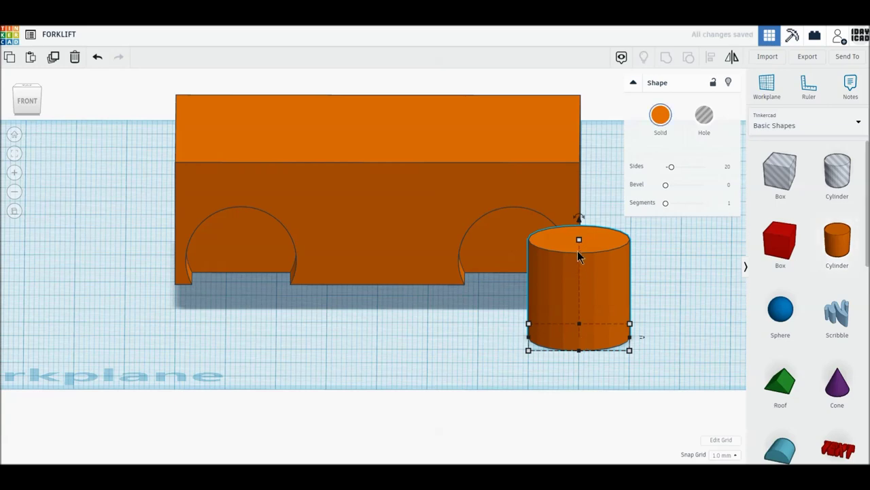
click(623, 288)
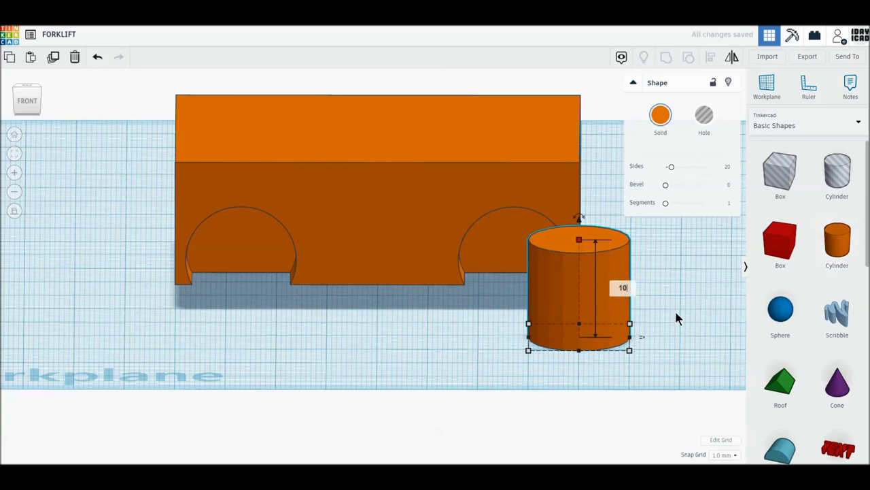
key(Return)
drag(671, 170, 736, 164)
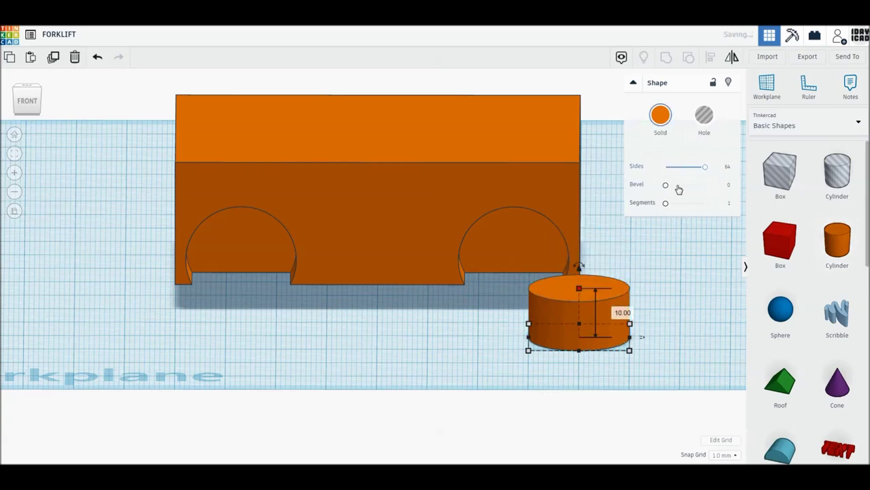
drag(666, 186, 731, 191)
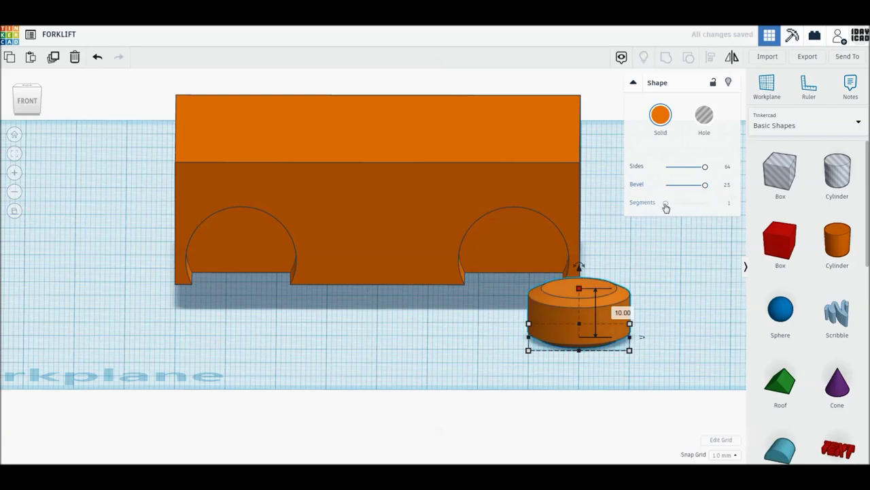
drag(666, 202, 723, 208)
click(660, 115)
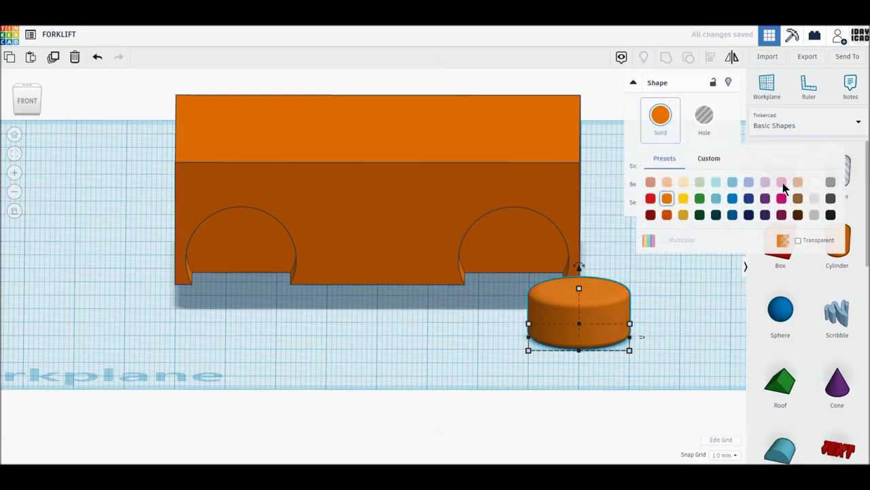
click(830, 198)
Rotate the cylinder 90° upright as a wheel, resting on the workplane at elevation 0
right_drag(621, 427, 448, 392)
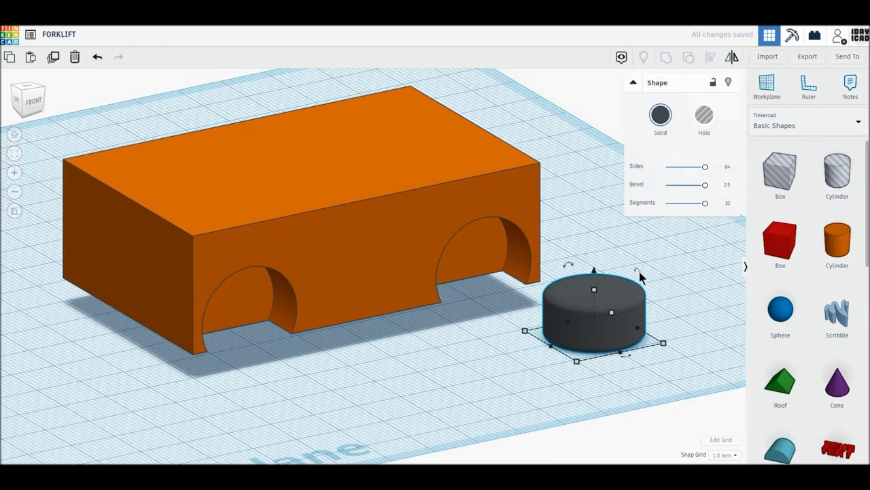
drag(639, 275, 643, 291)
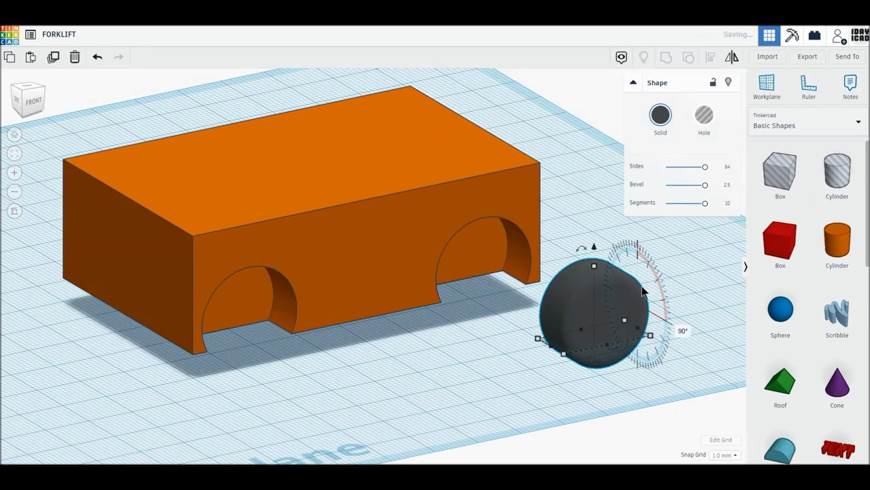
click(693, 342)
text(2)
key(Return)
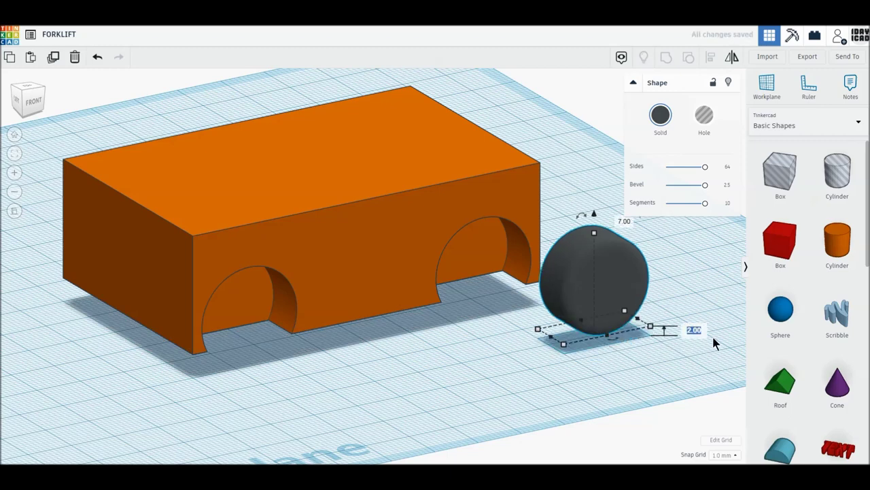
text(0)
key(Return)
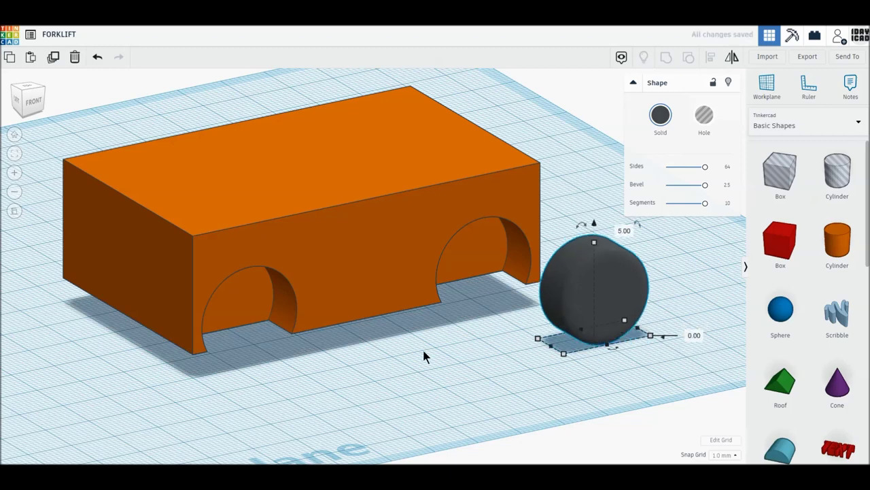
click(27, 90)
middle_drag(349, 287, 350, 227)
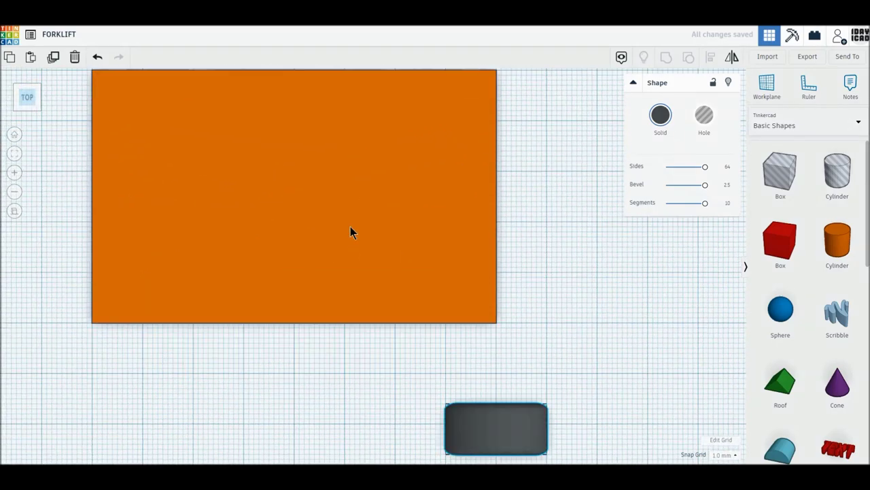
Fit the wheel into the lower-right cutout and duplicate it into the lower-left cutout
drag(497, 427, 434, 300)
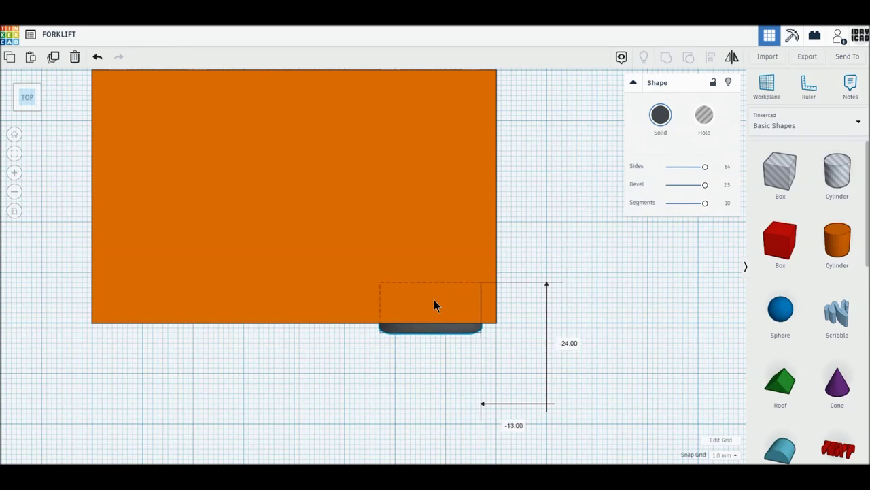
drag(434, 300, 434, 298)
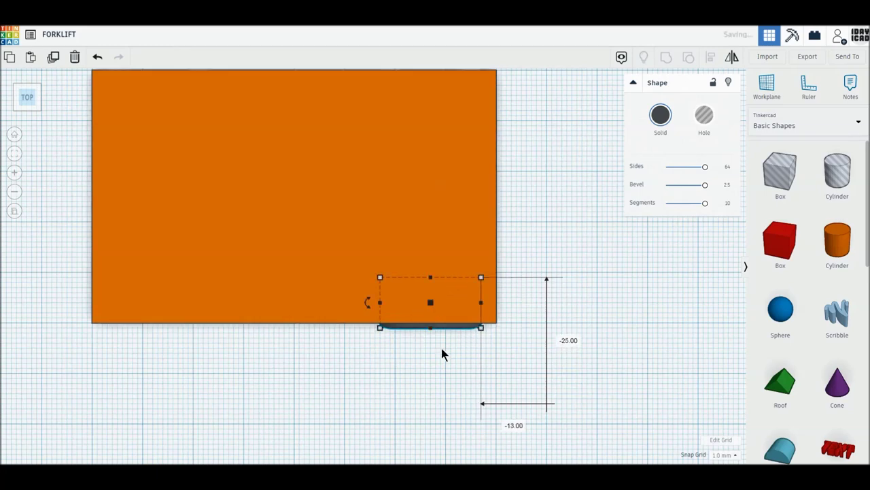
click(482, 340)
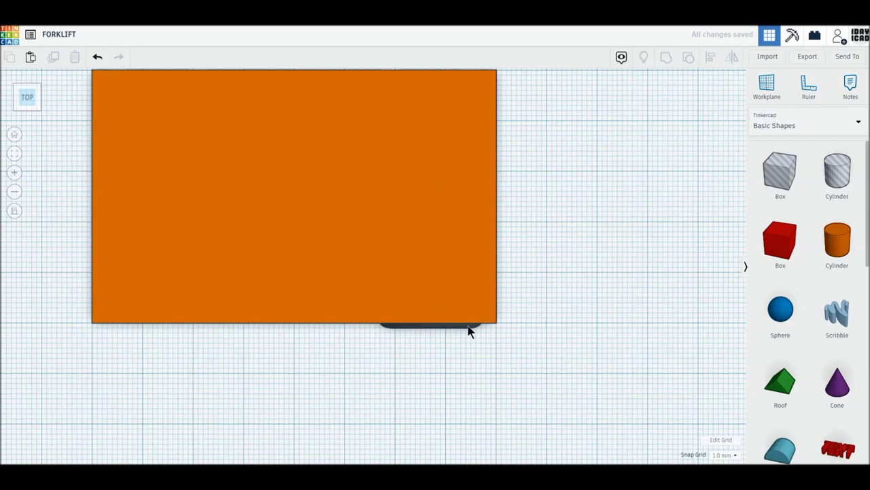
click(469, 331)
middle_drag(351, 377, 447, 456)
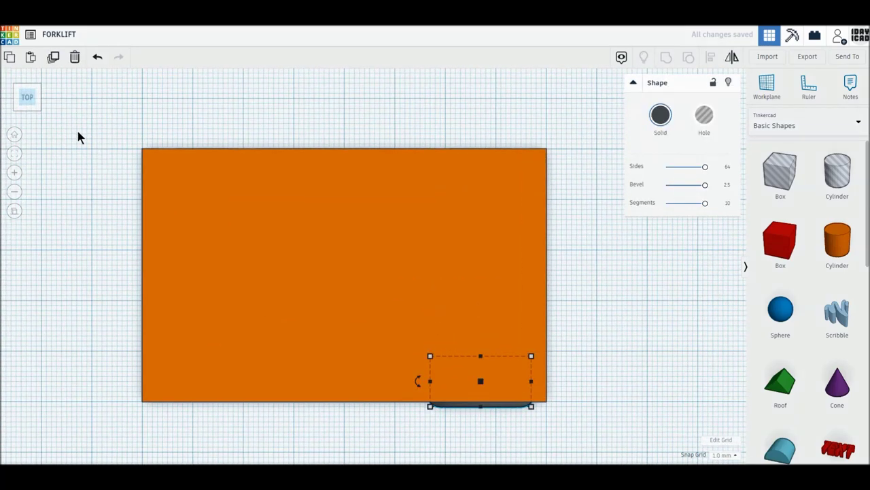
click(53, 58)
click(515, 408)
drag(508, 408, 236, 406)
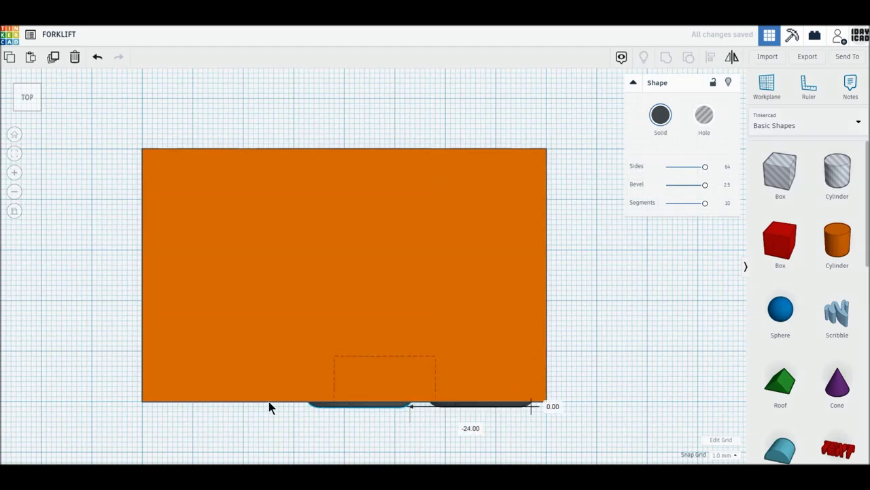
drag(235, 405, 245, 407)
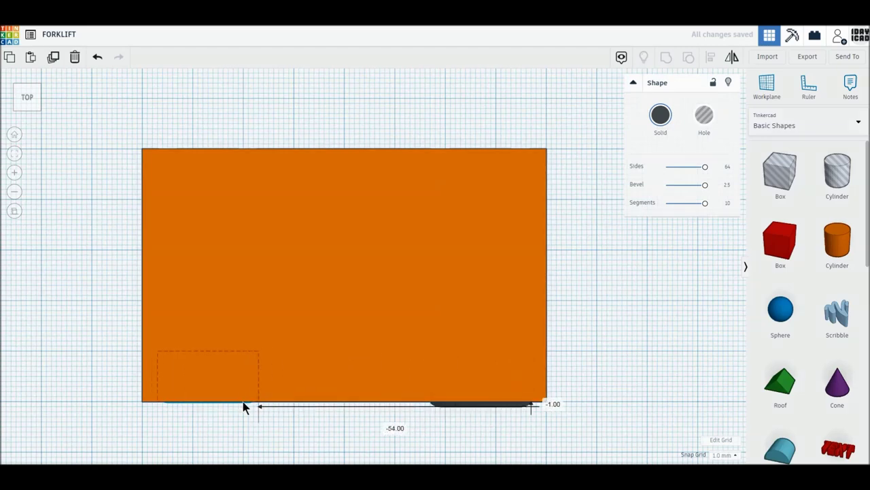
click(170, 435)
Duplicate both bottom wheels and move the copies 42 mm across into the top cutouts
drag(142, 403, 524, 439)
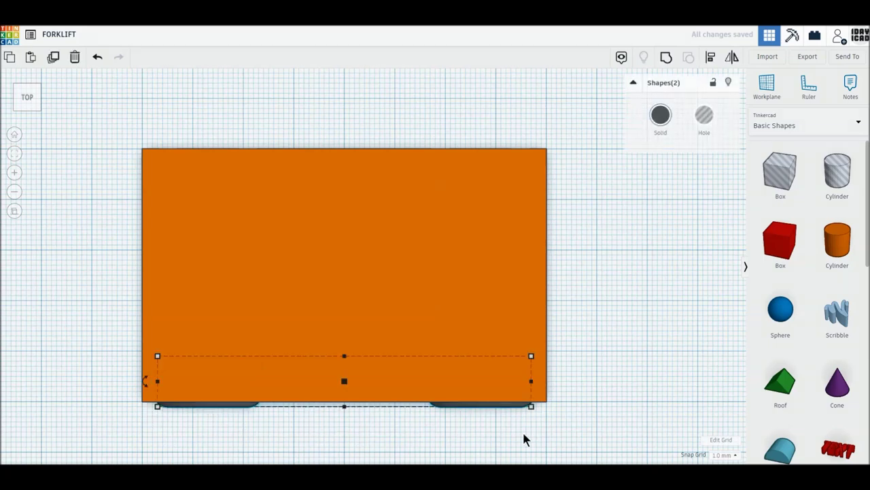
click(53, 57)
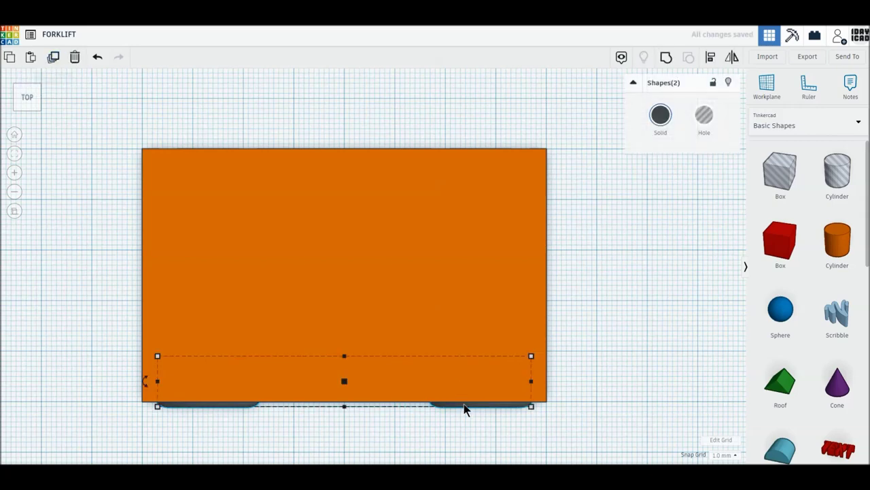
drag(464, 408, 463, 197)
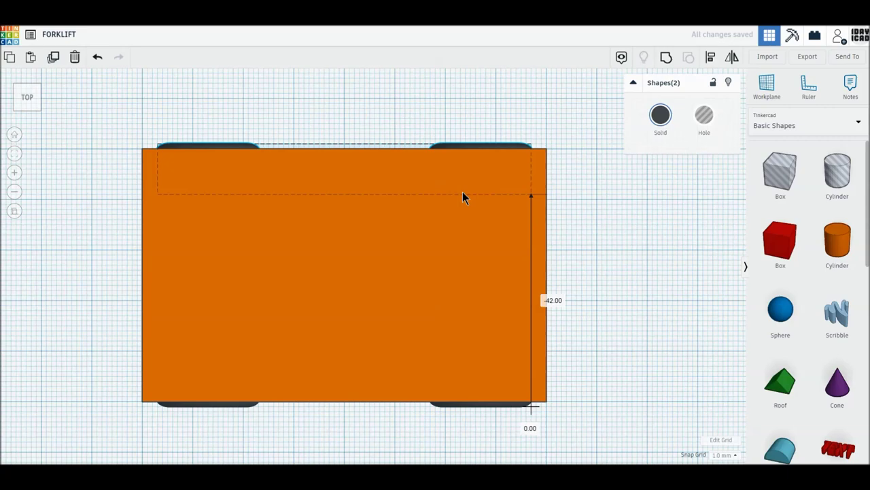
click(644, 331)
right_drag(385, 374, 389, 236)
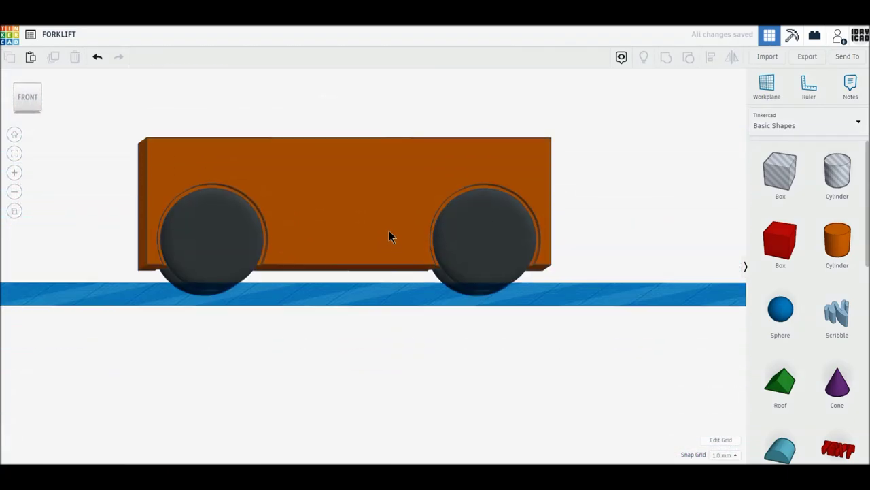
Place a new red box at the body's front, sized 50 mm long and 17 mm tall, and add a blue wedge
right_drag(389, 236, 399, 286)
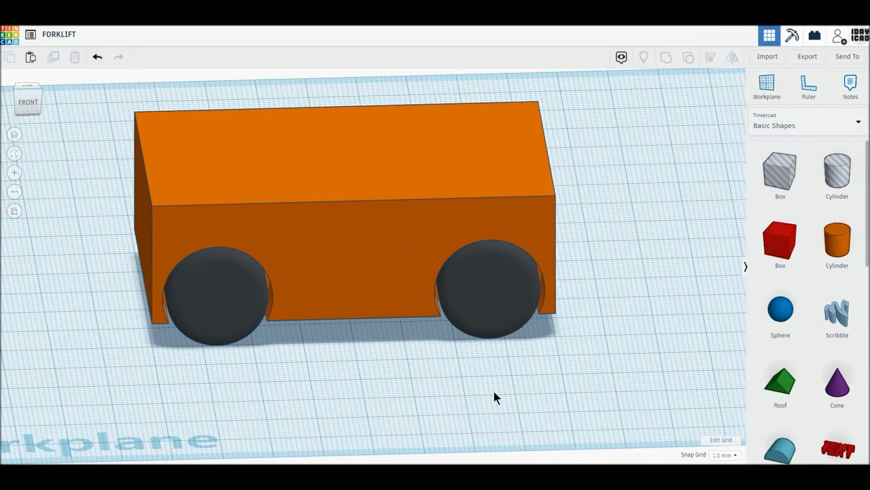
drag(771, 252, 614, 397)
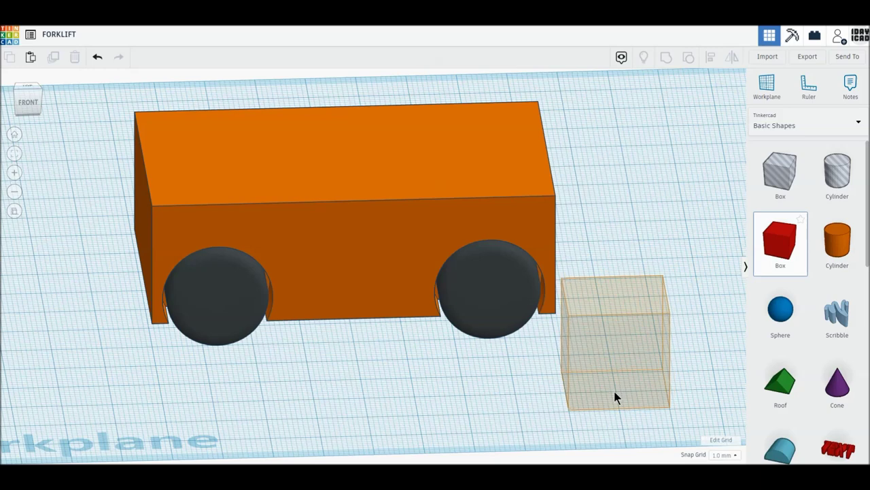
drag(614, 397, 614, 391)
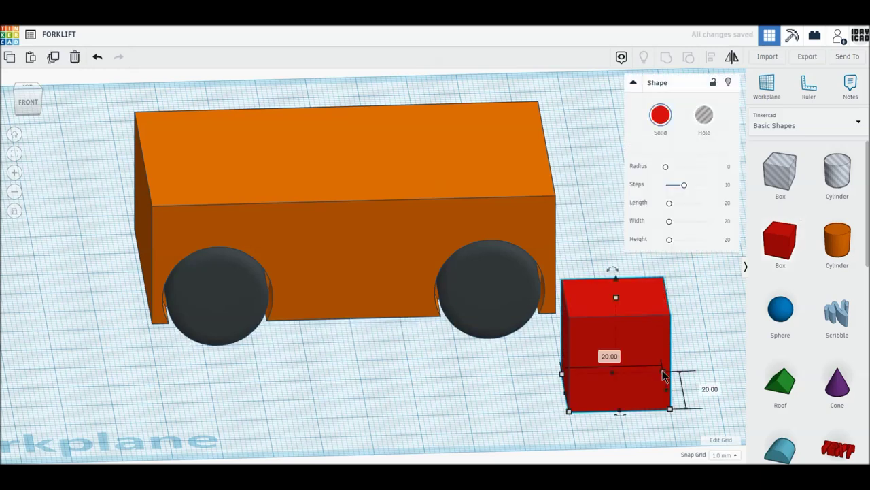
click(709, 388)
text(50)
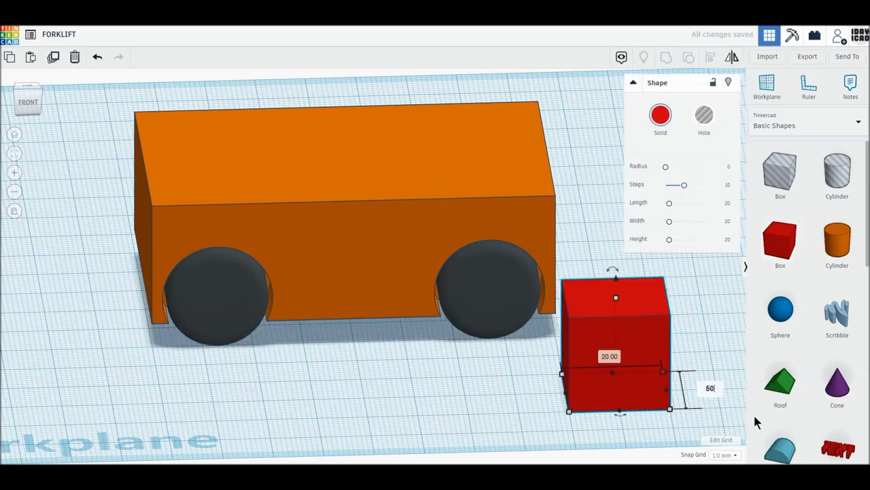
key(Return)
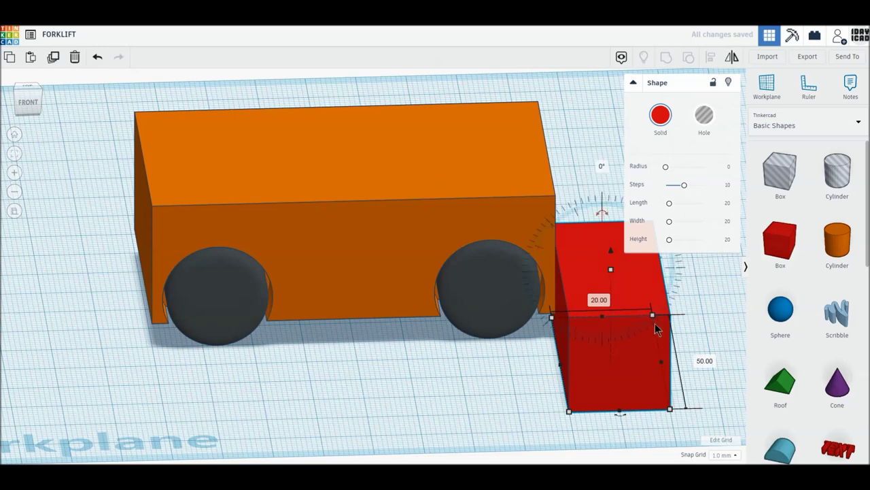
click(654, 315)
text(17)
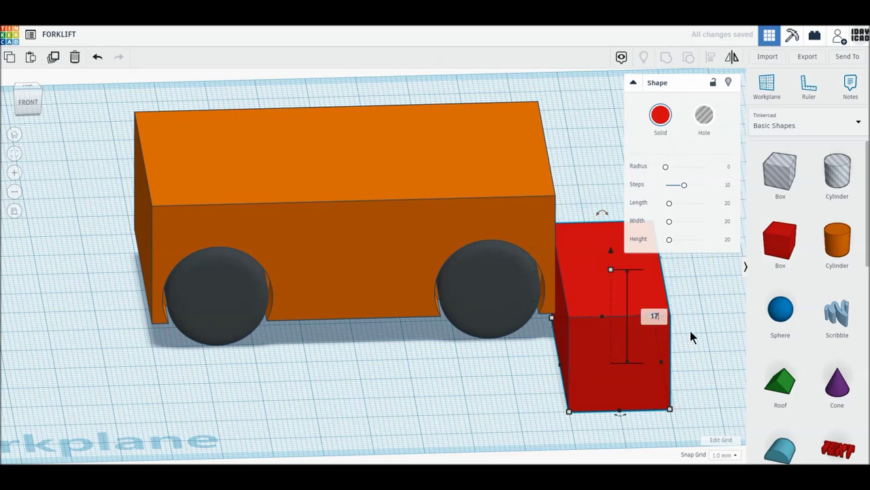
key(Return)
scroll(765, 360, down, 3)
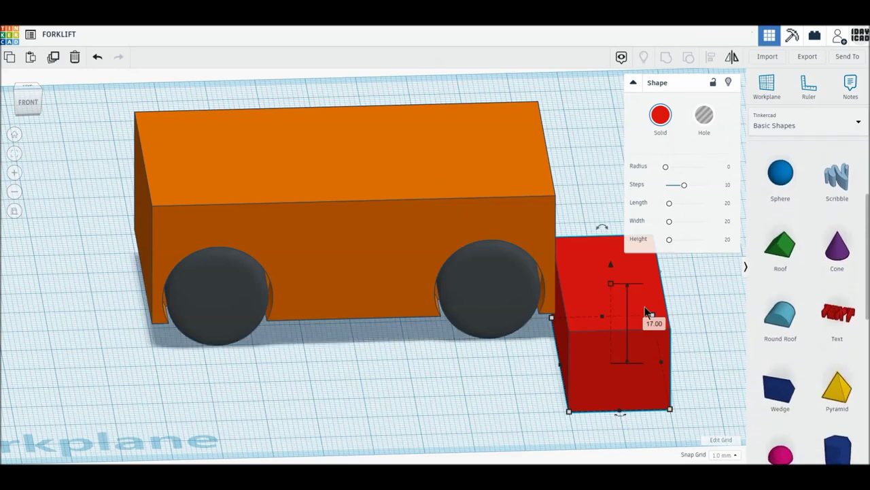
drag(760, 385, 508, 404)
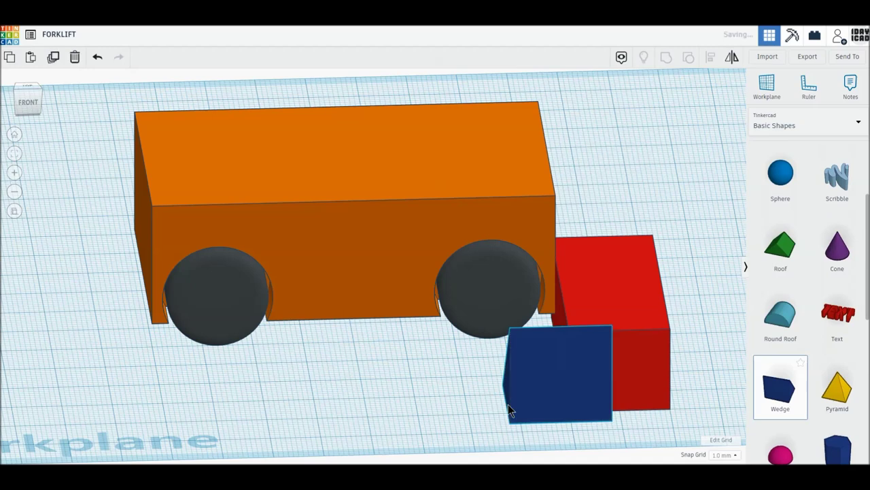
Turn the wedge to slope left, size it 50 mm long, 17 mm tall, 5 mm wide against the red box
drag(562, 424, 588, 406)
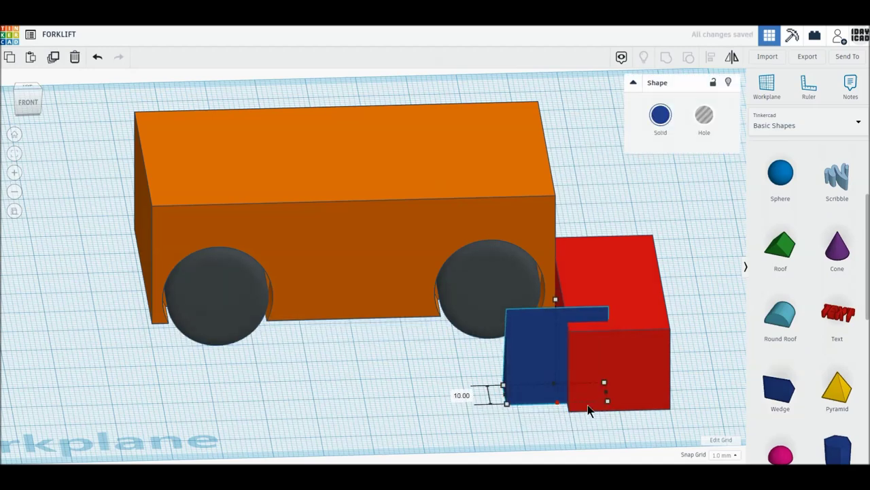
drag(564, 431, 590, 418)
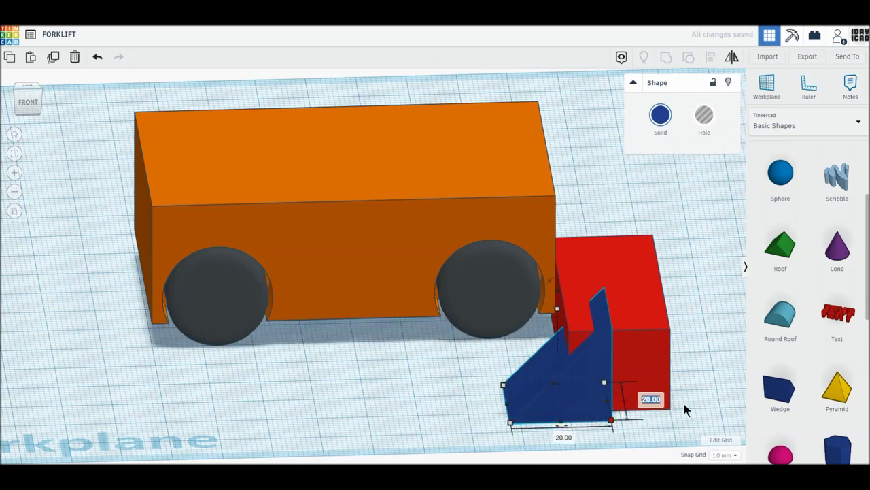
text(50)
key(Return)
drag(579, 444, 540, 379)
click(566, 320)
text(17)
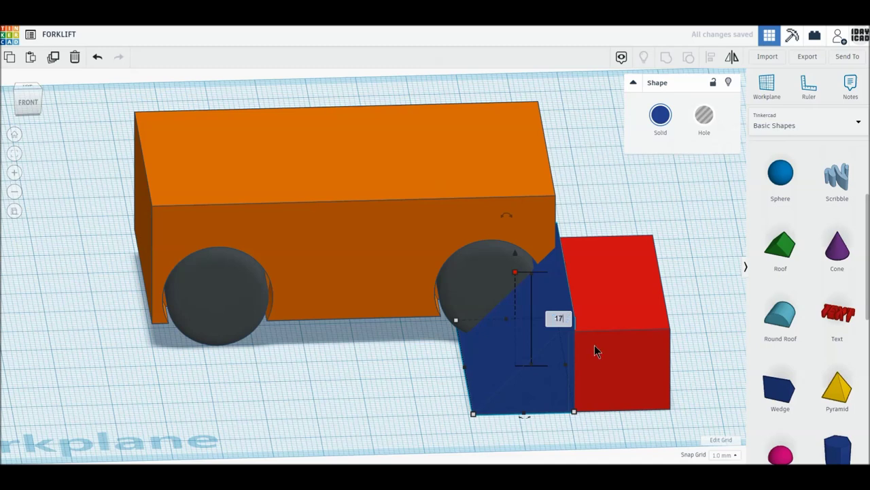
key(Return)
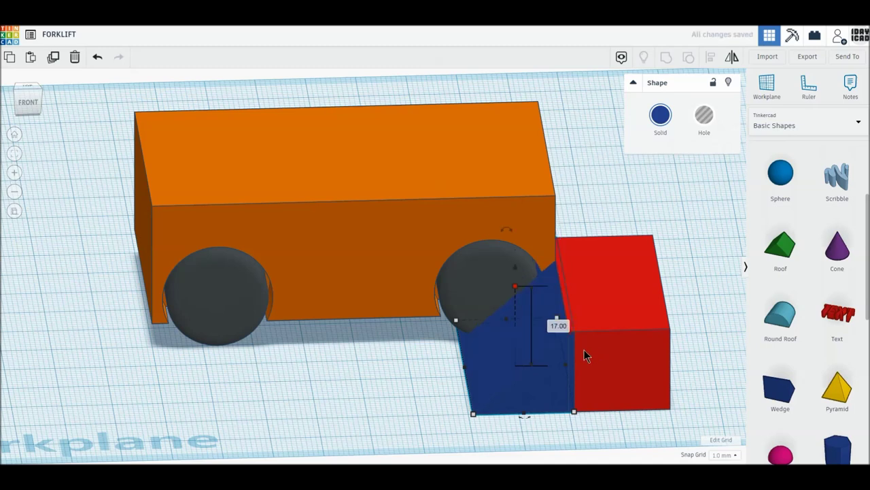
drag(542, 391, 536, 392)
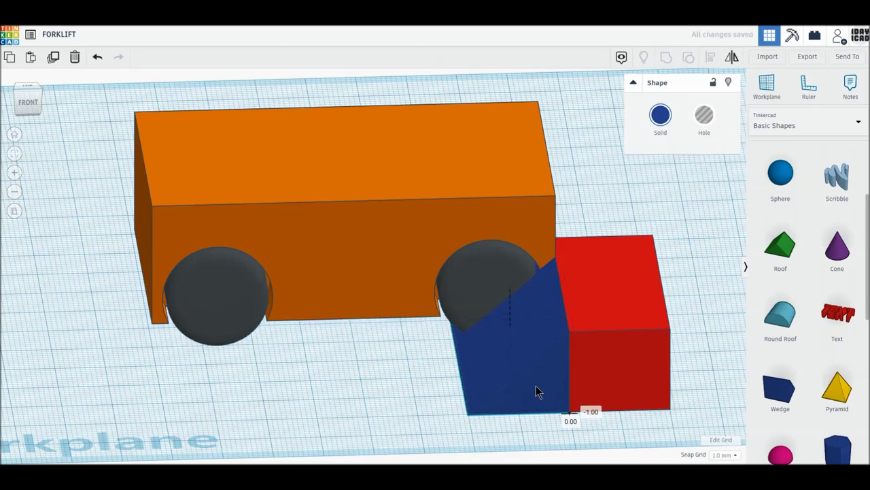
drag(461, 371, 534, 372)
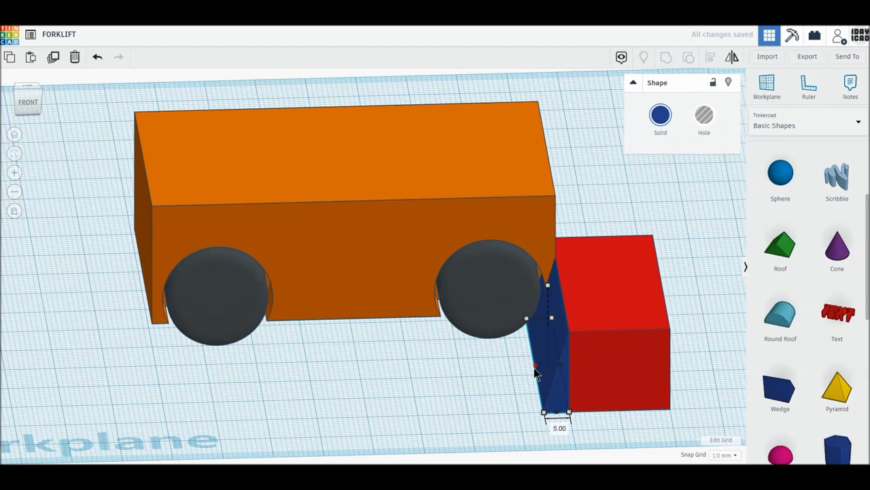
shift+click(594, 381)
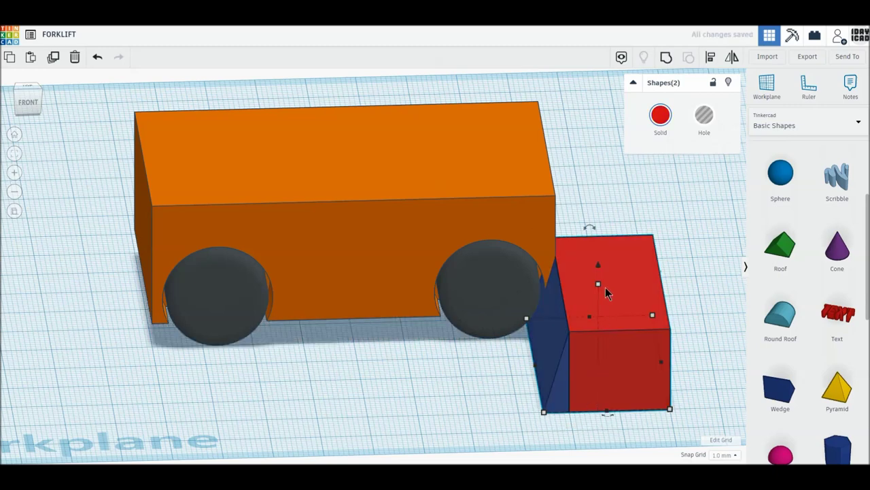
Lift the red box and wedge and set them on top of the orange body's middle
drag(597, 269, 602, 129)
middle_drag(602, 133, 608, 279)
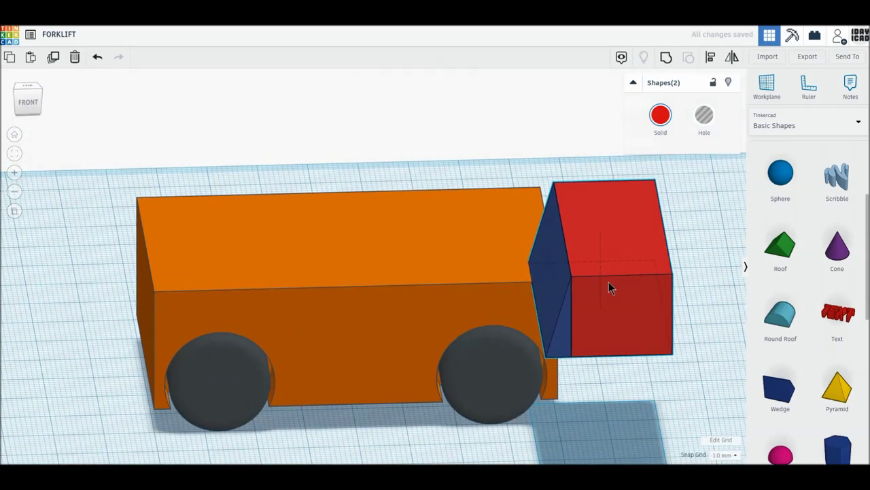
mouse_move(617, 272)
mouse_down()
mouse_move(525, 257)
mouse_move(518, 243)
mouse_up()
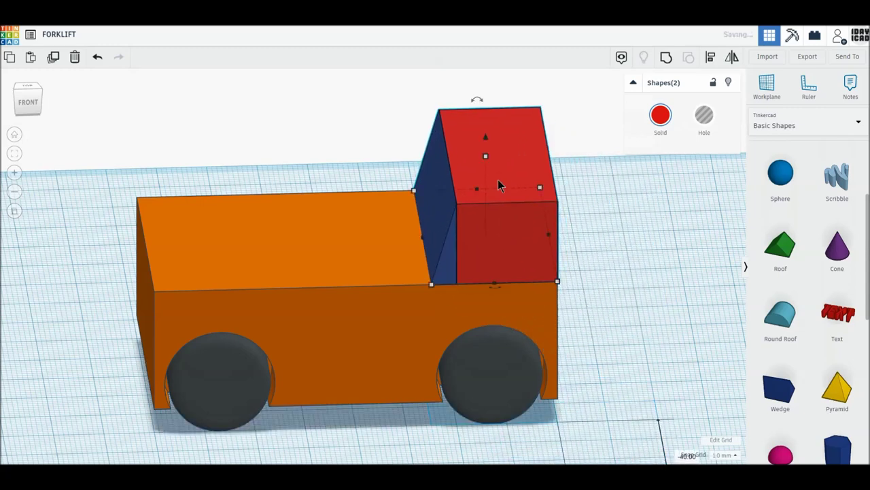
drag(511, 150, 433, 149)
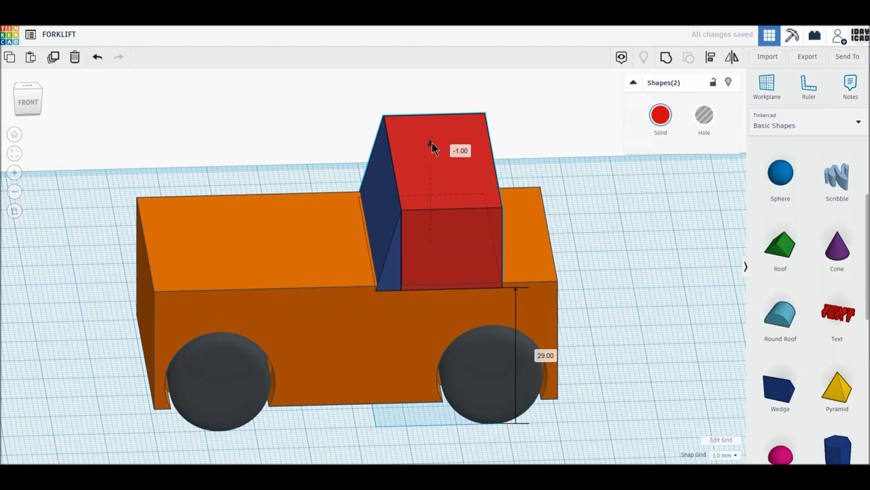
drag(433, 150, 433, 153)
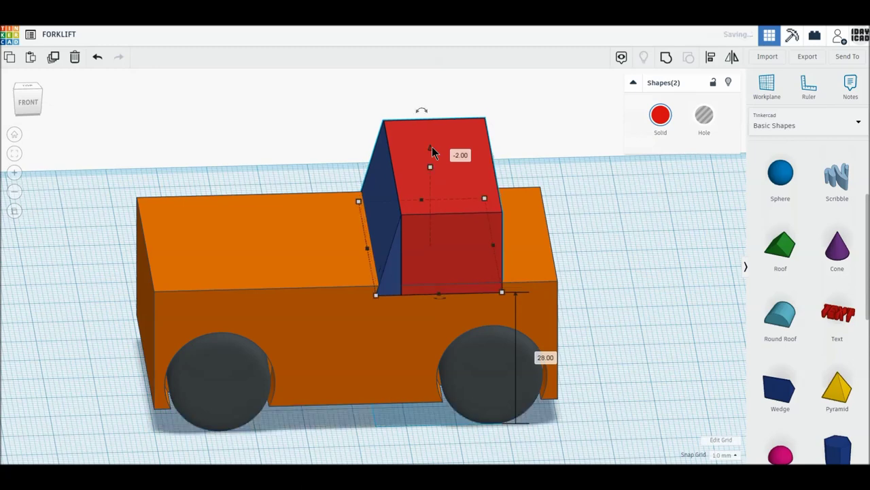
Stretch the red cab box to 30 mm wide
click(632, 275)
click(493, 256)
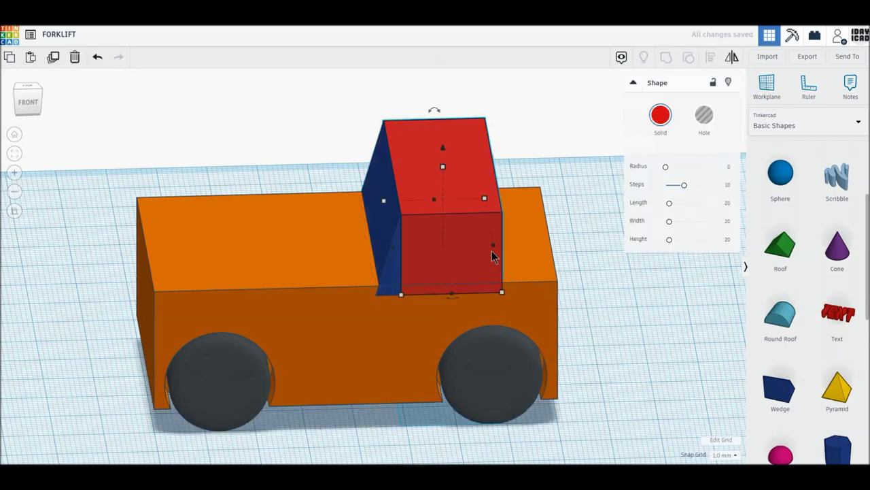
drag(495, 249, 546, 250)
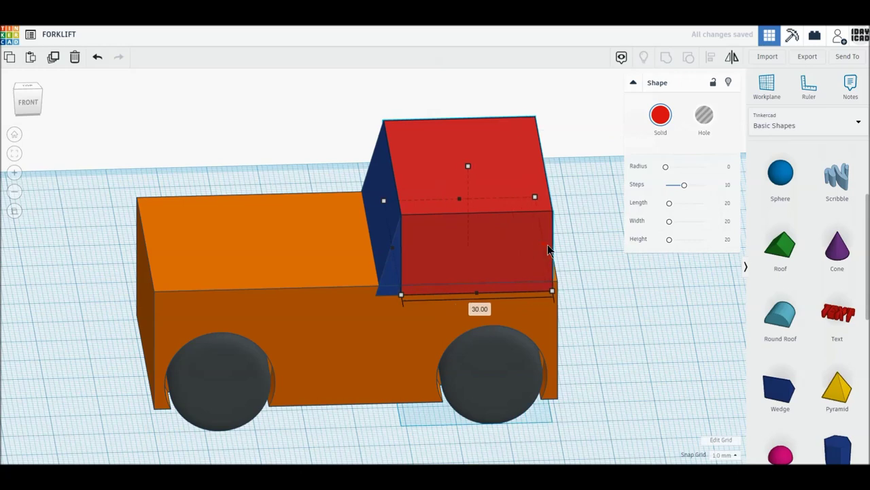
Widen the cab box to 35, shift it left, and colour the box and wedge orange
drag(548, 250, 572, 249)
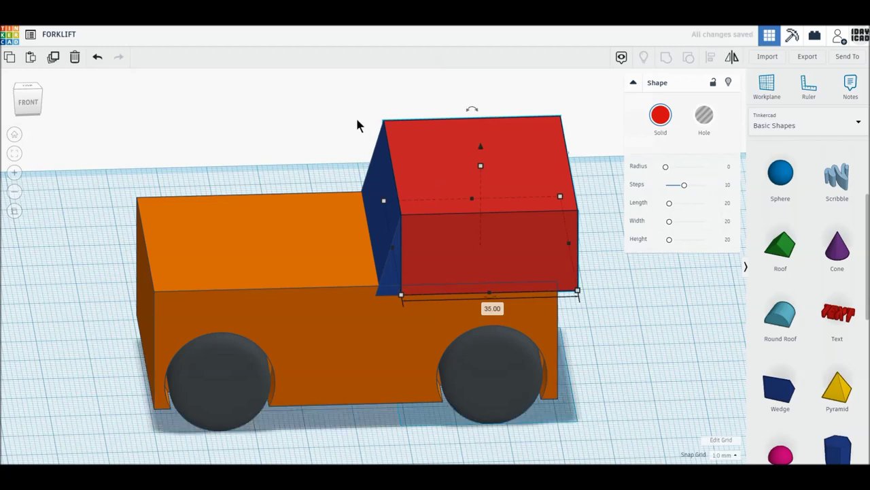
drag(358, 125, 437, 214)
drag(526, 244, 508, 245)
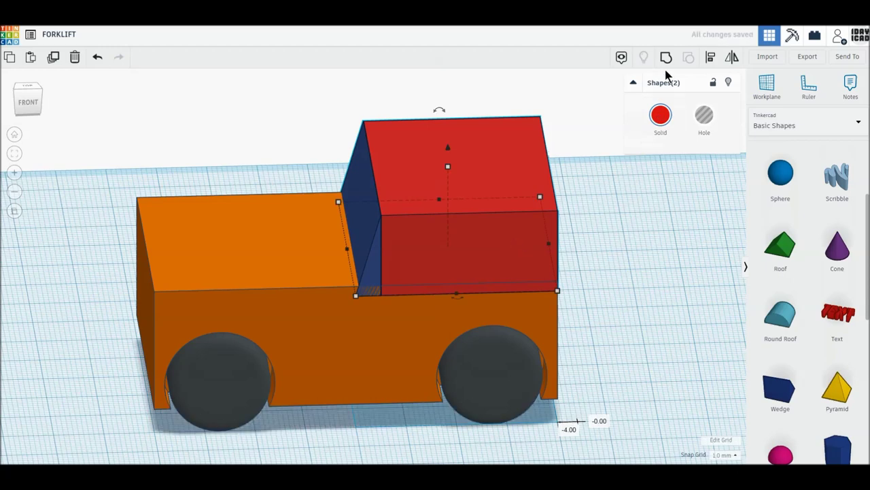
click(666, 121)
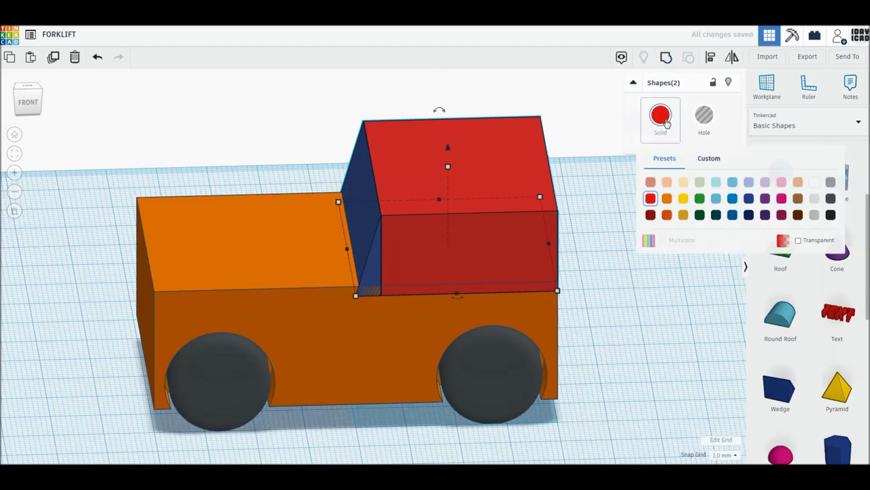
click(667, 198)
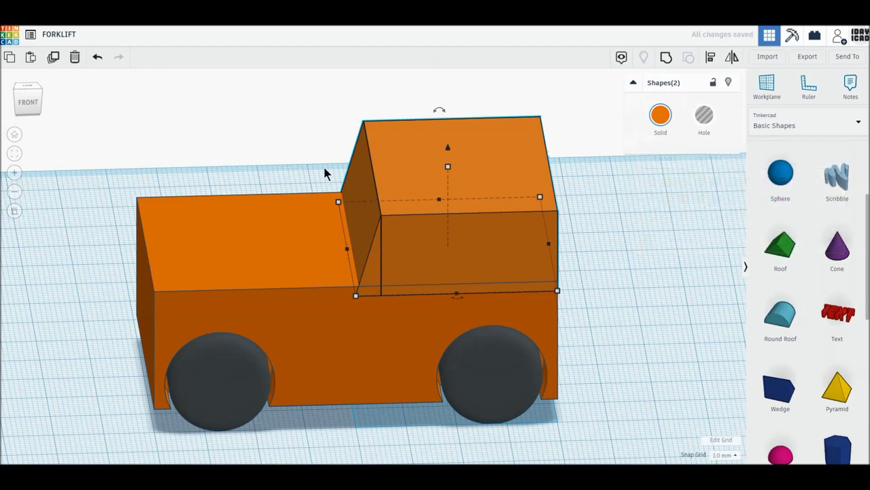
Group the orange body, cab box and wedge into a single shape
click(310, 151)
mouse_move(294, 132)
mouse_down()
mouse_move(361, 224)
mouse_move(325, 160)
mouse_move(394, 252)
mouse_move(439, 229)
mouse_up()
click(28, 103)
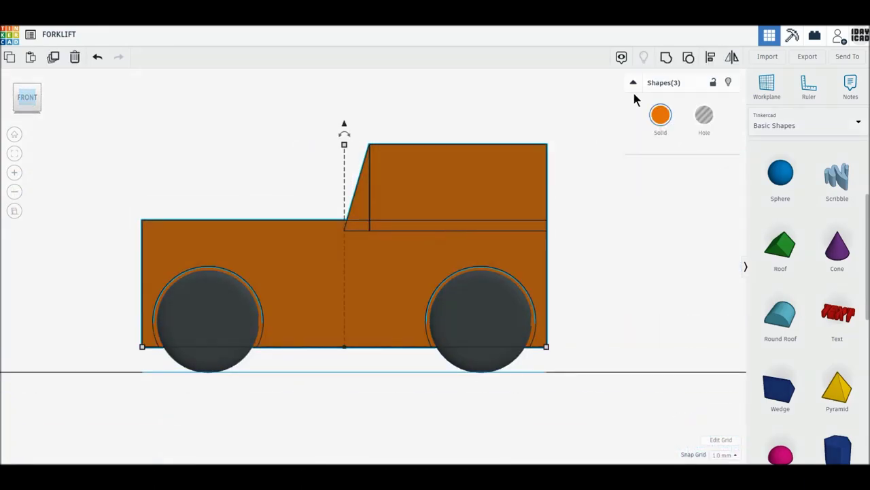
click(666, 60)
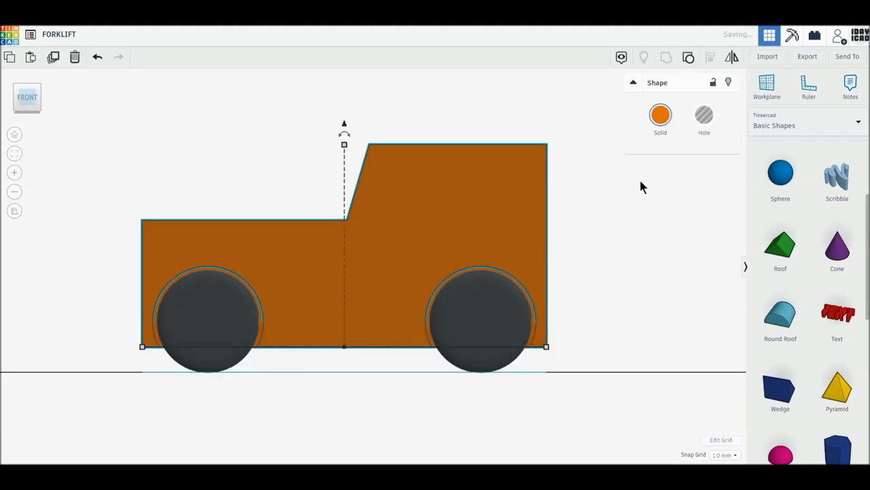
click(639, 177)
mouse_move(598, 193)
right_down()
mouse_move(492, 218)
mouse_move(608, 327)
mouse_move(466, 275)
right_up()
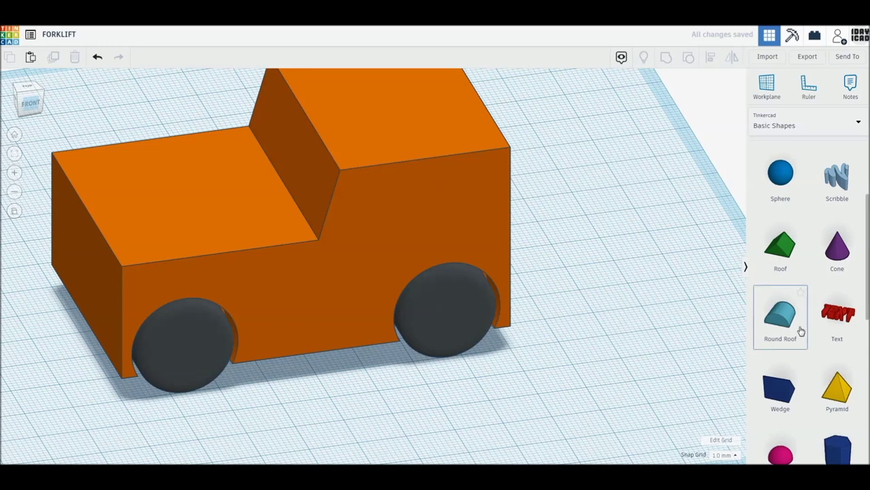
scroll(800, 330, down, 2)
Add a red box and a hole box beside the forklift's right wheel
scroll(801, 330, down, 1)
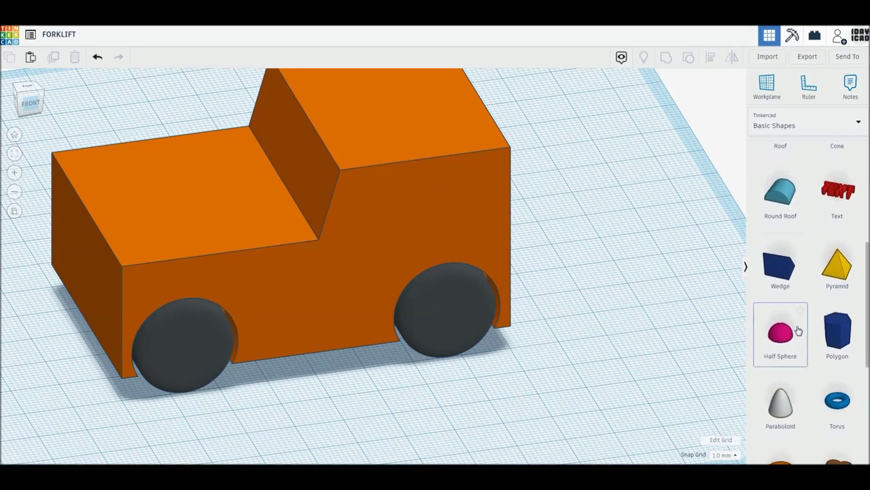
scroll(799, 330, up, 3)
scroll(788, 299, up, 1)
scroll(782, 292, up, 2)
scroll(780, 289, up, 2)
drag(780, 289, 586, 409)
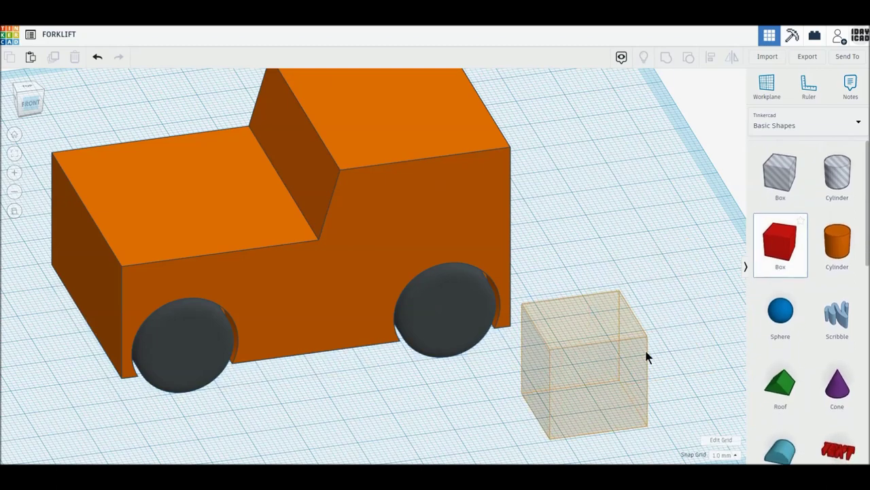
drag(775, 189, 438, 400)
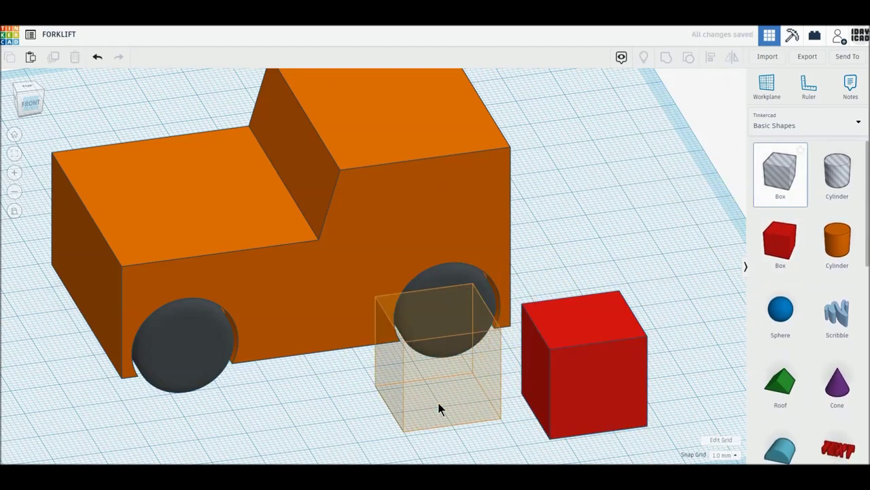
Add a wedge, rotate it upright, mirror it upside down, and make it a hole
scroll(789, 380, down, 1)
scroll(782, 384, down, 3)
scroll(782, 354, down, 2)
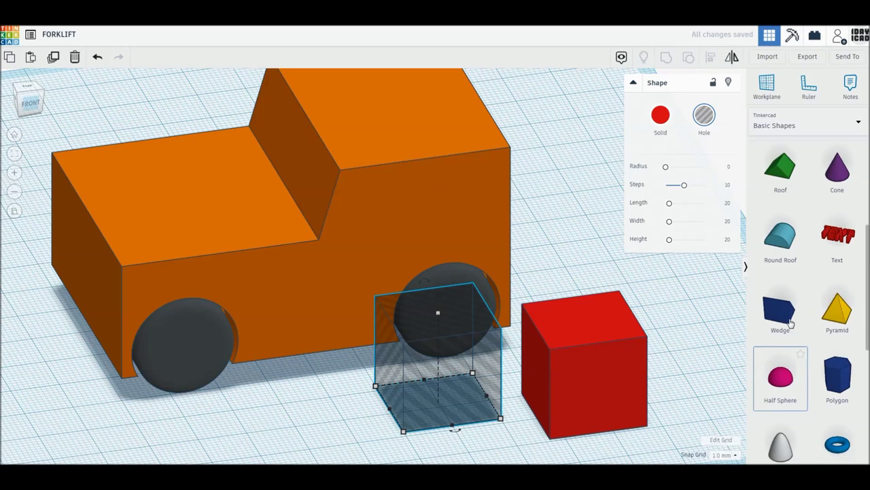
scroll(793, 285, down, 1)
drag(789, 261, 597, 276)
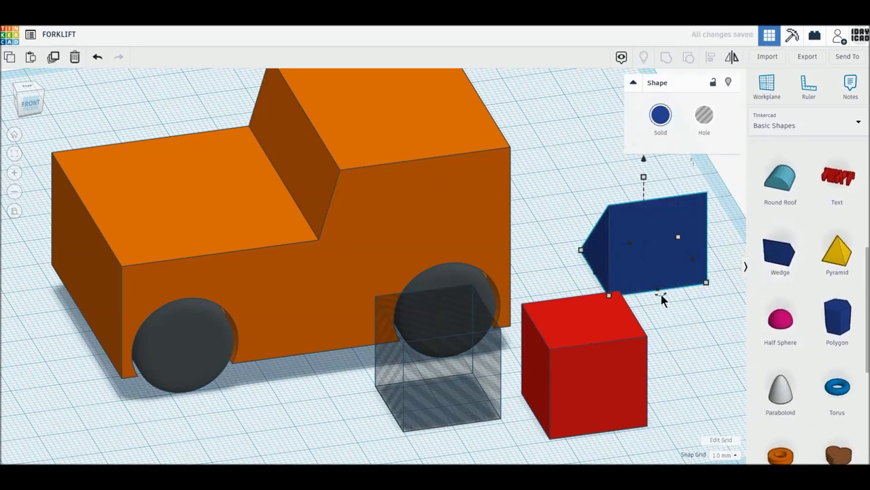
mouse_move(663, 294)
mouse_down()
mouse_move(619, 280)
mouse_move(618, 271)
mouse_up()
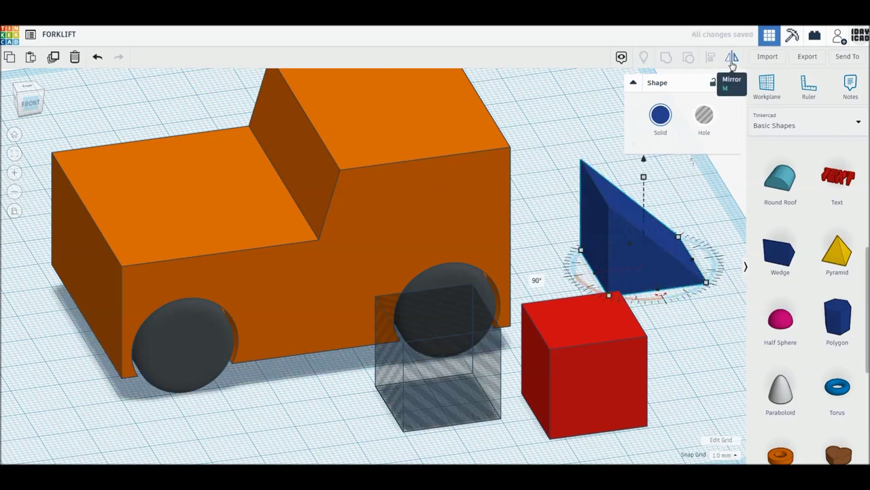
click(732, 61)
click(718, 235)
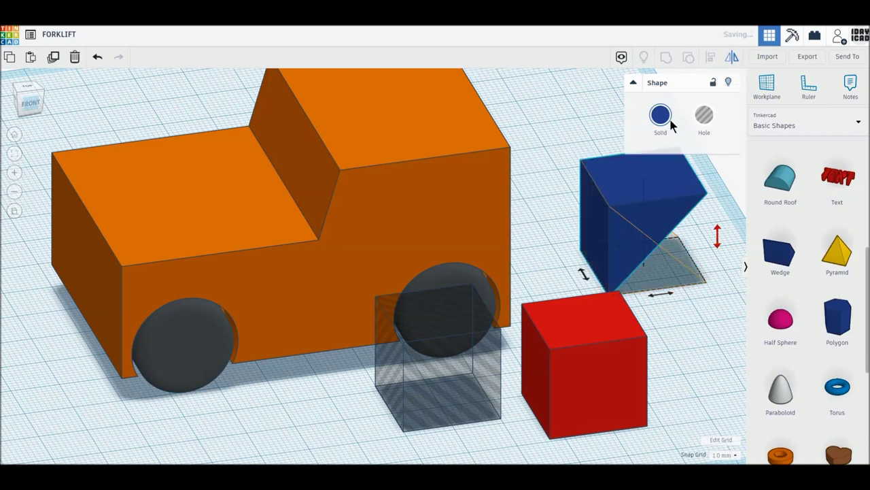
click(715, 121)
Move the wedge hole onto the red cube and align it with the cube
mouse_move(680, 208)
mouse_down()
mouse_move(611, 333)
mouse_move(611, 354)
mouse_up()
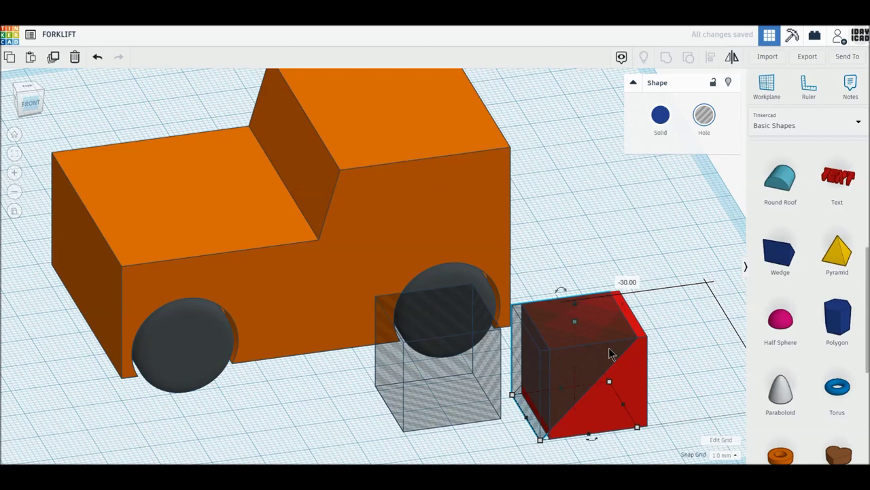
middle_drag(678, 369, 626, 318)
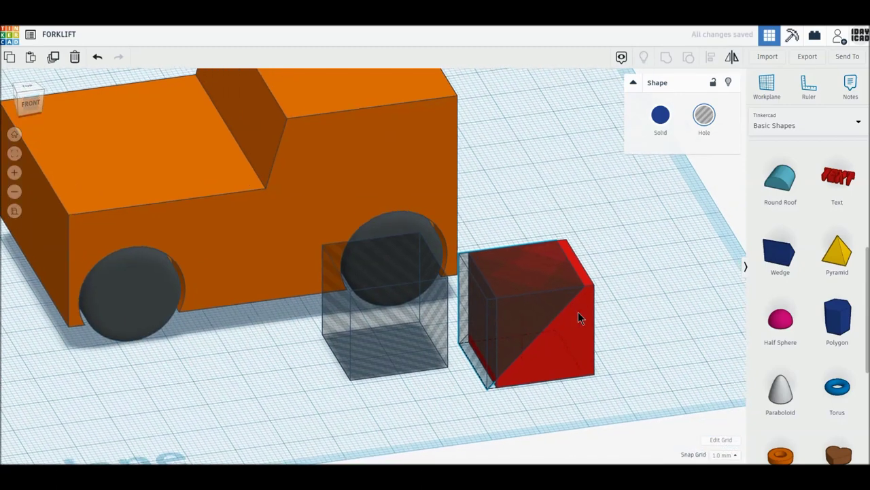
shift+click(589, 334)
drag(588, 334, 603, 334)
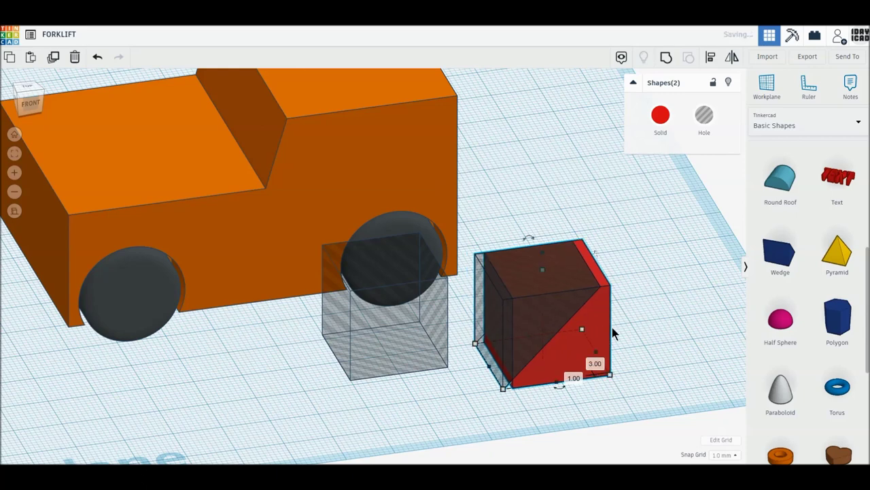
click(647, 311)
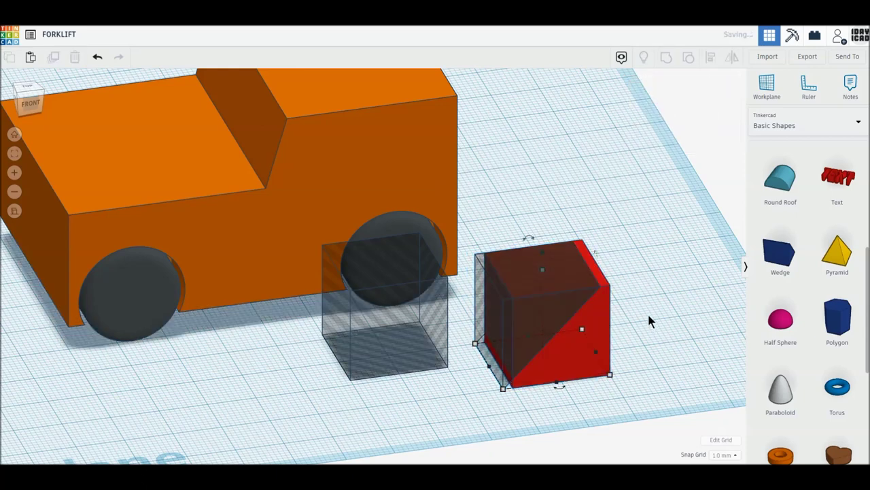
click(549, 321)
drag(480, 327, 487, 326)
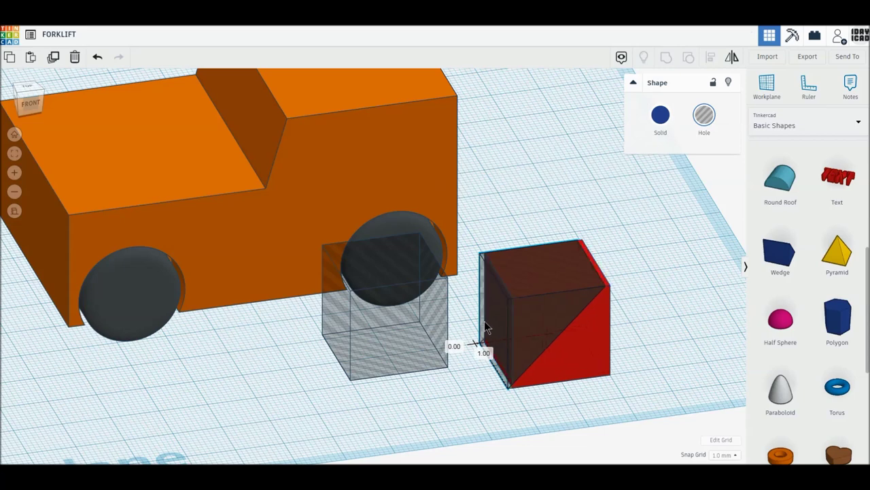
drag(484, 328, 483, 327)
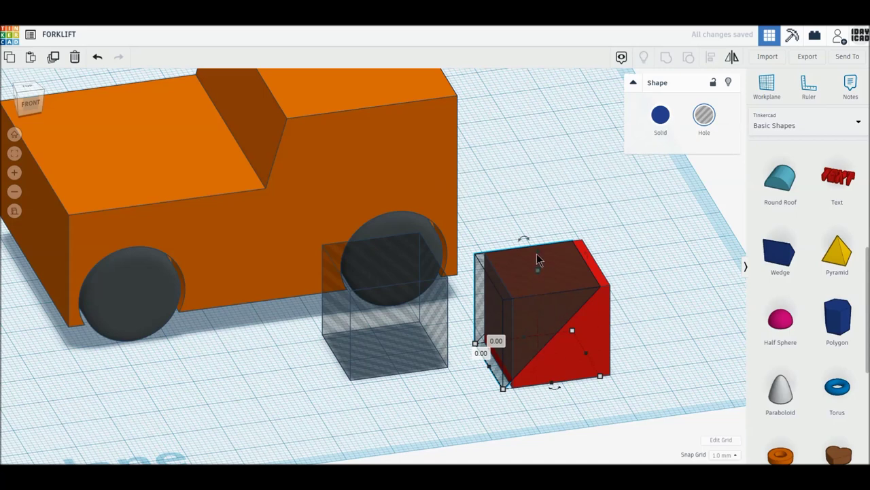
Set the hole height to 19, fit the box hole onto the cube, and group all three
drag(539, 278, 539, 259)
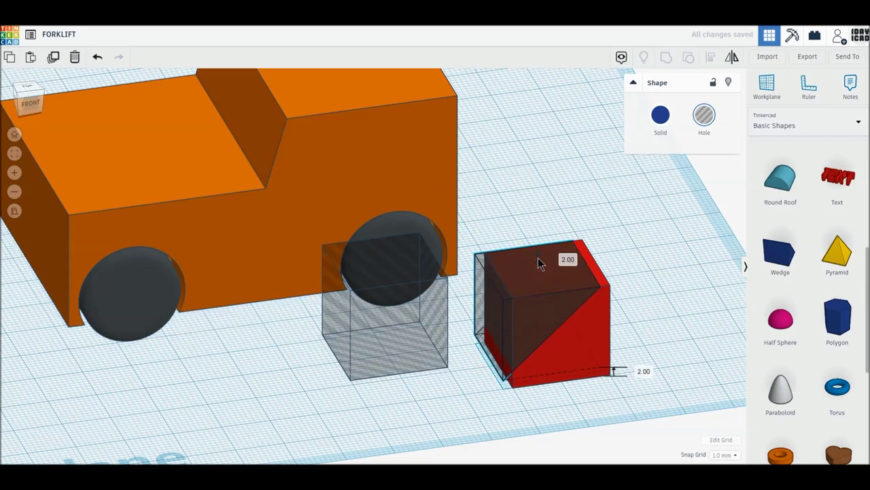
drag(501, 363, 562, 349)
drag(417, 357, 543, 369)
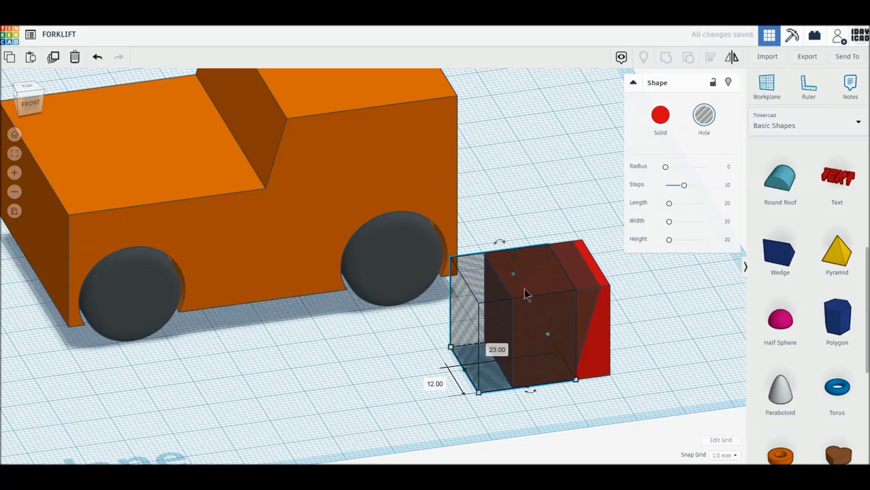
drag(514, 263, 514, 255)
drag(645, 412, 563, 331)
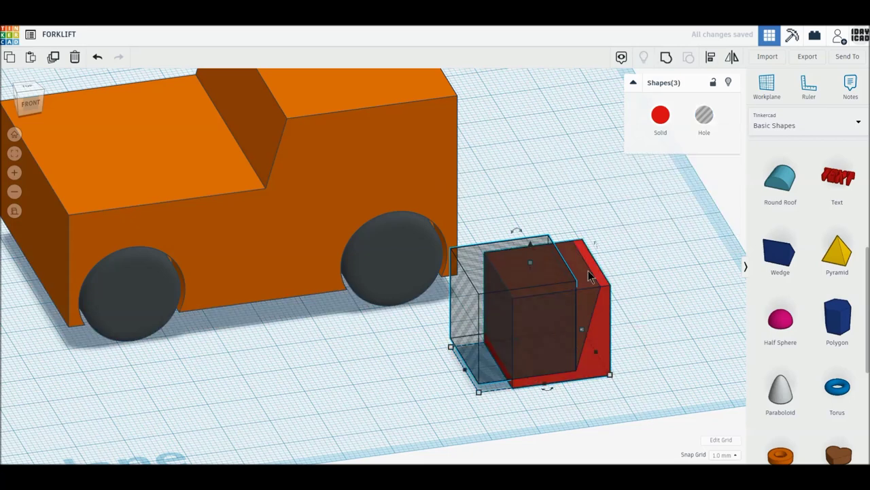
click(668, 59)
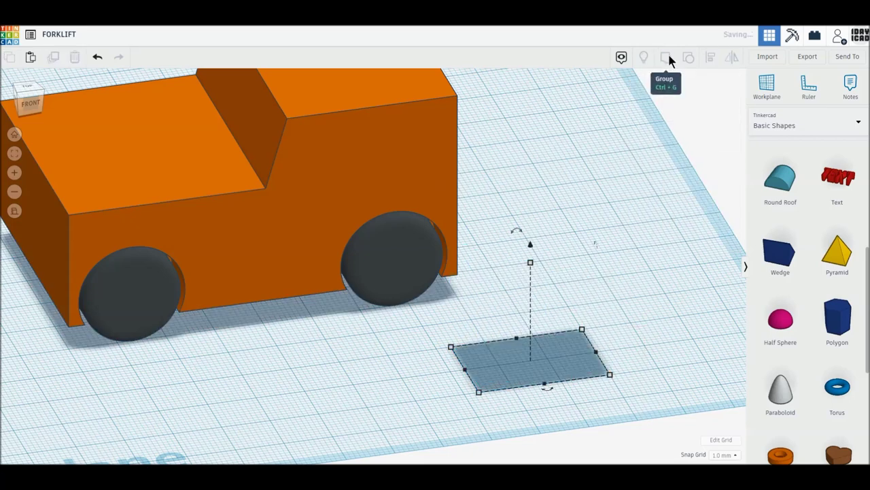
Colour the L-shaped seat grey, lift it, and set it on the orange cab roof
click(660, 115)
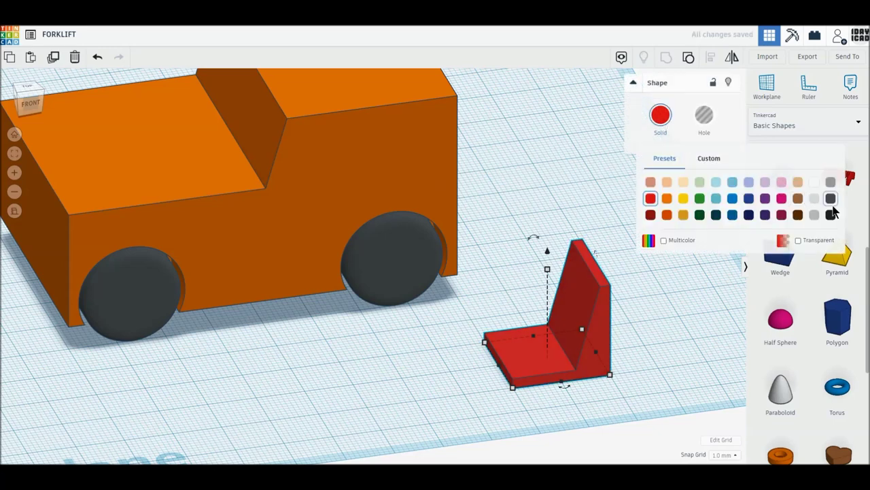
click(831, 179)
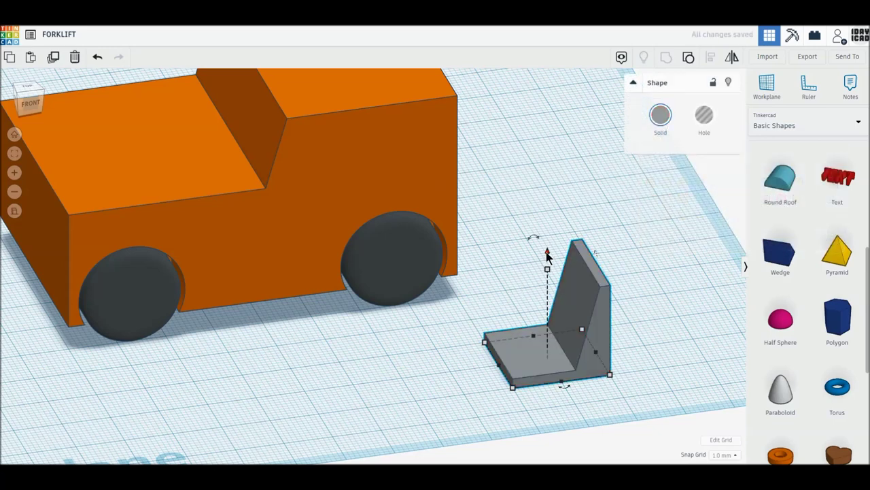
drag(547, 255, 547, 162)
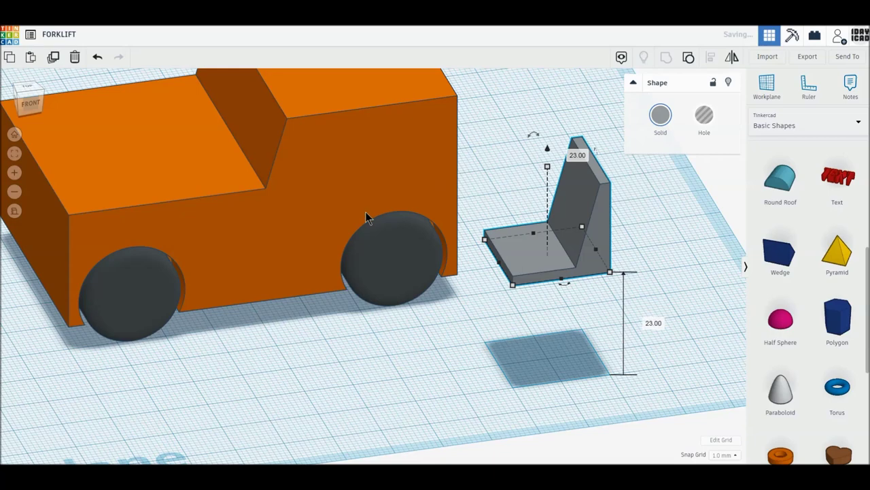
right_drag(354, 196, 476, 350)
scroll(633, 385, up, 3)
drag(665, 367, 391, 203)
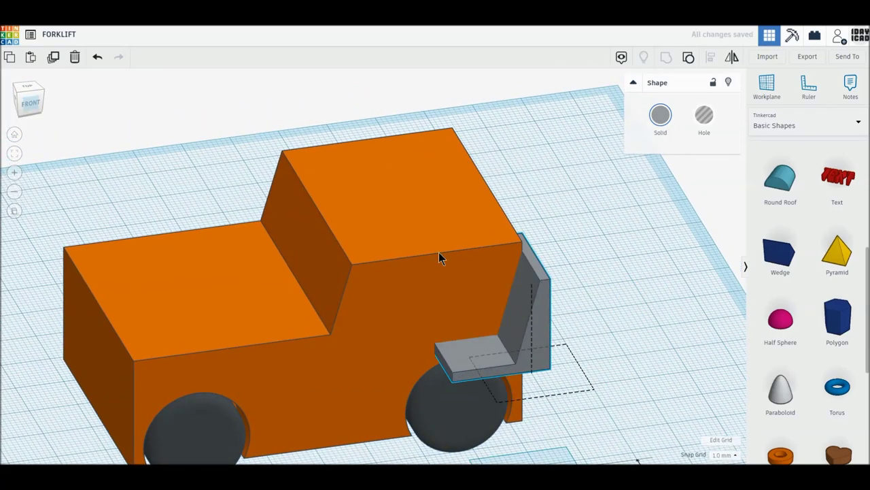
drag(374, 171, 377, 79)
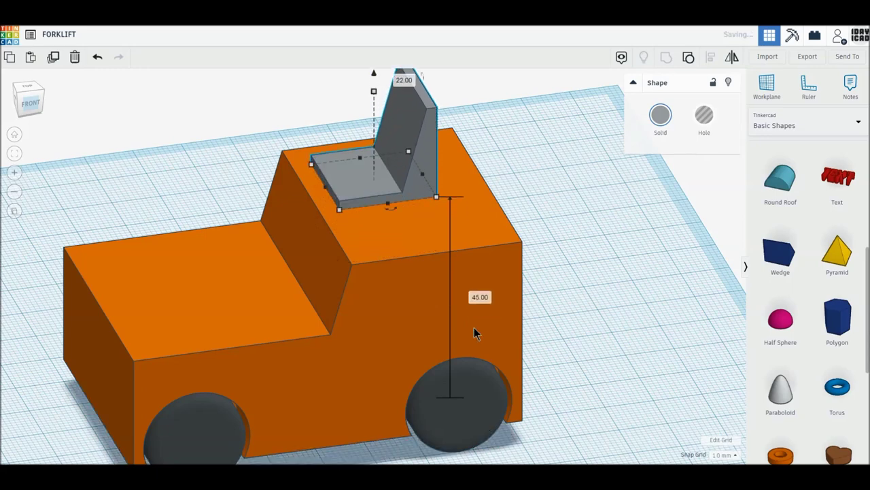
From the top view, push the seat against the cab's dark ridge and nudge it down 1 mm
click(26, 87)
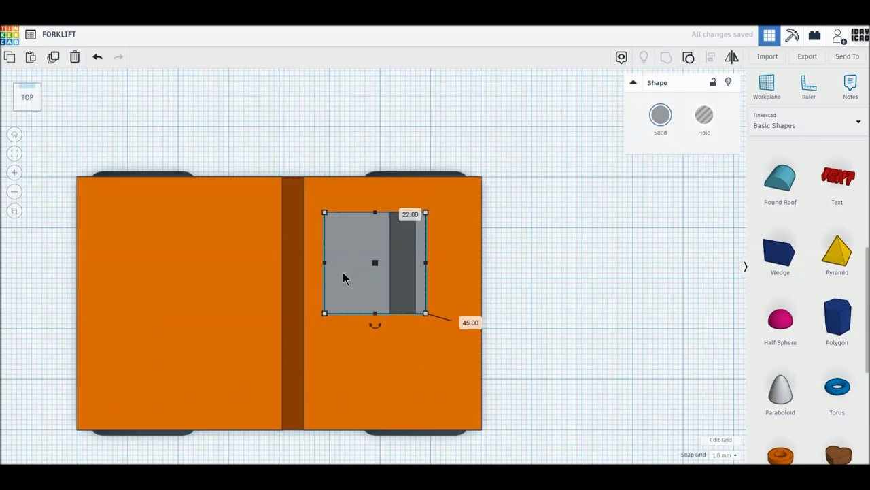
drag(341, 289, 325, 318)
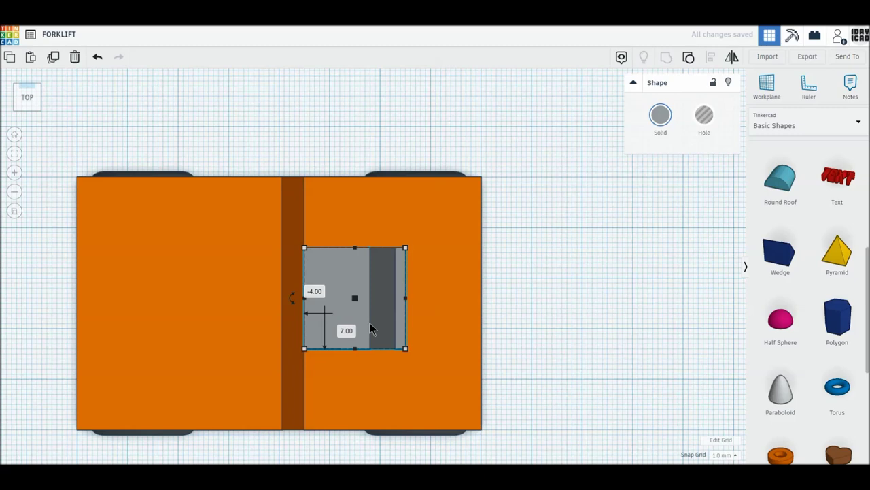
key(Down)
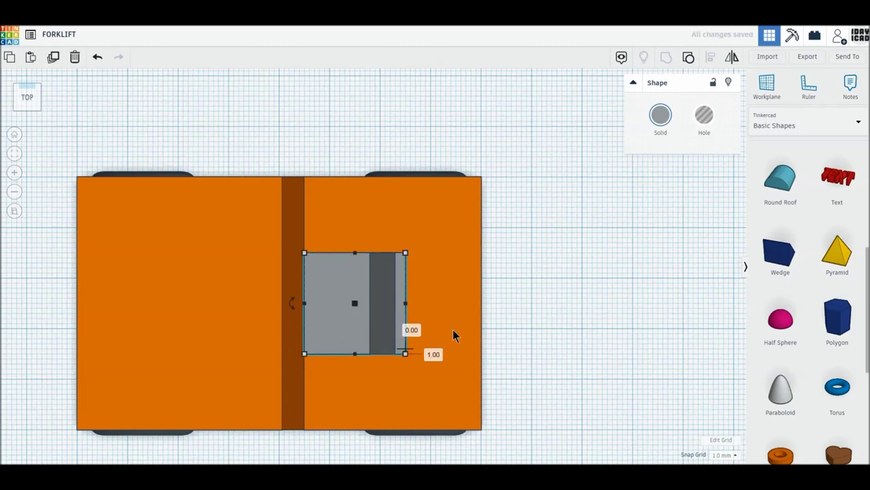
click(454, 333)
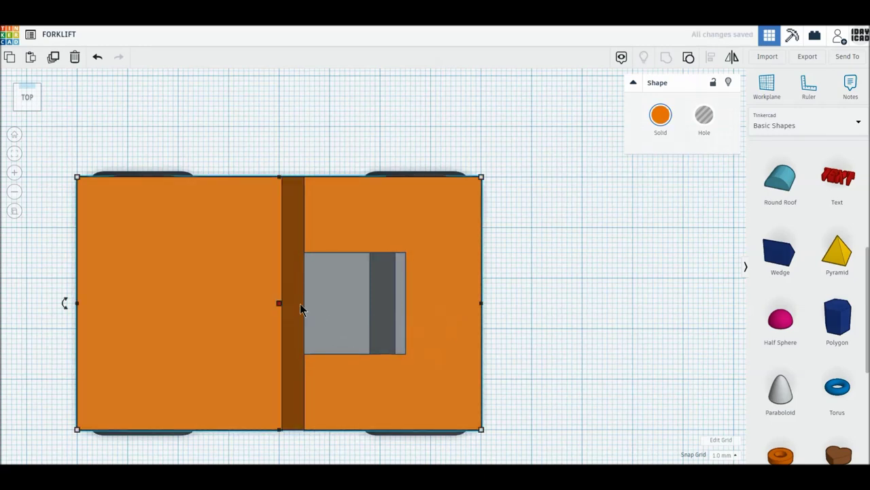
click(306, 308)
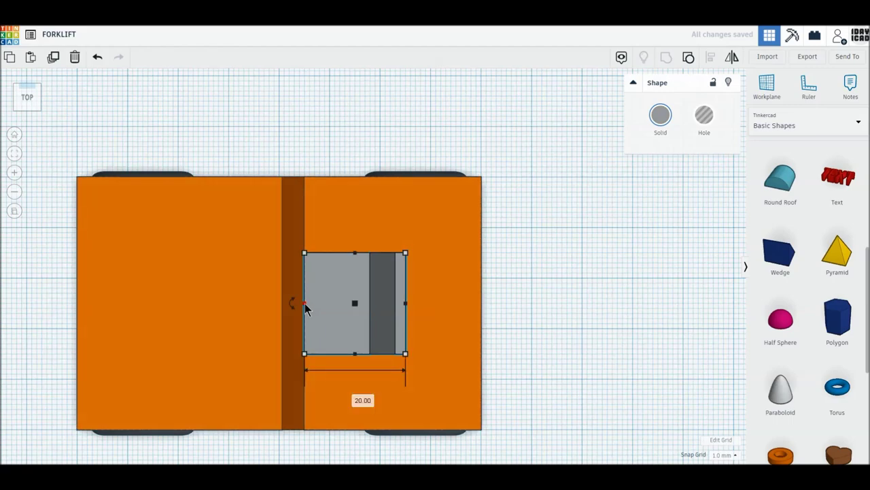
click(542, 296)
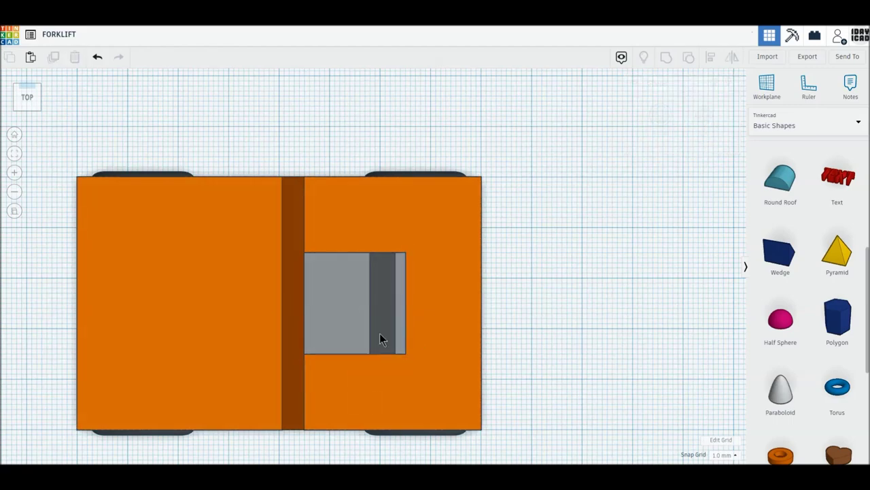
right_drag(384, 352, 439, 282)
click(398, 183)
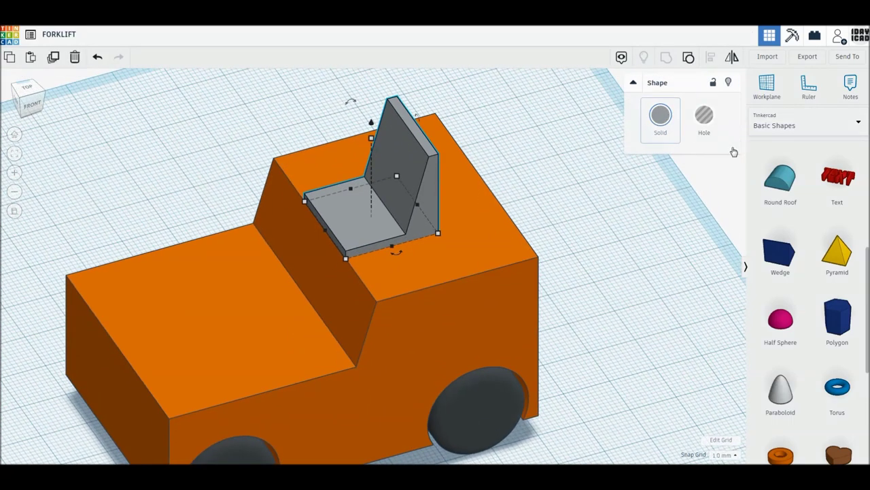
Place a cone on the workplane next to the forklift
click(660, 115)
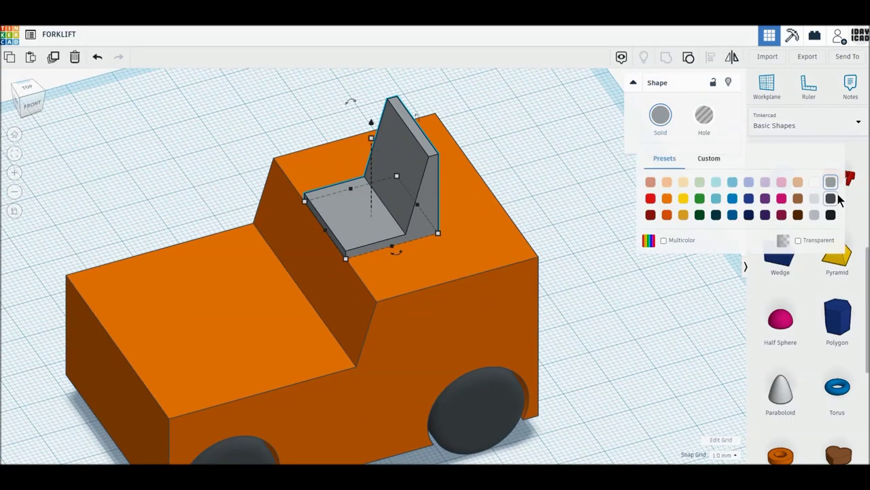
click(640, 321)
scroll(554, 285, down, 2)
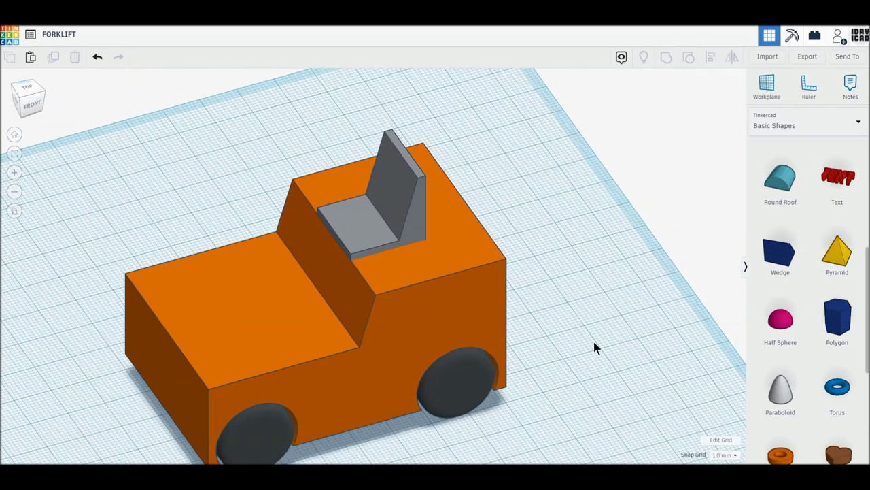
middle_drag(594, 342, 527, 289)
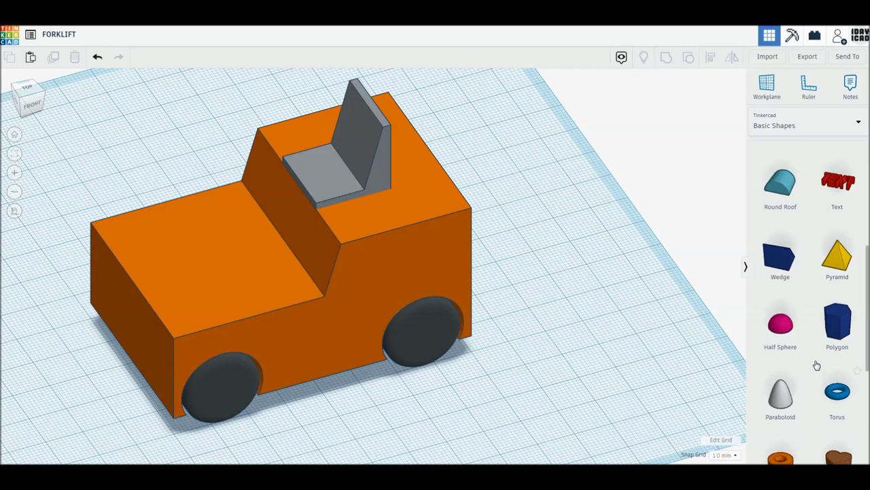
scroll(816, 363, up, 3)
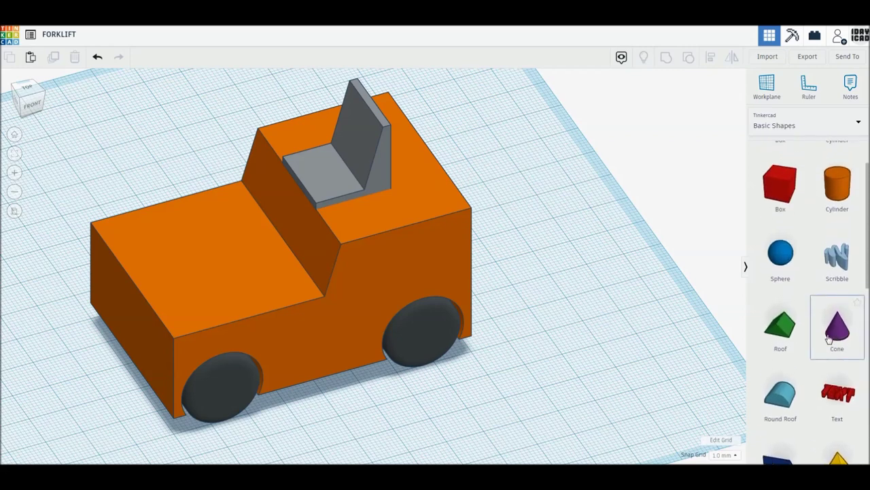
drag(835, 333, 592, 402)
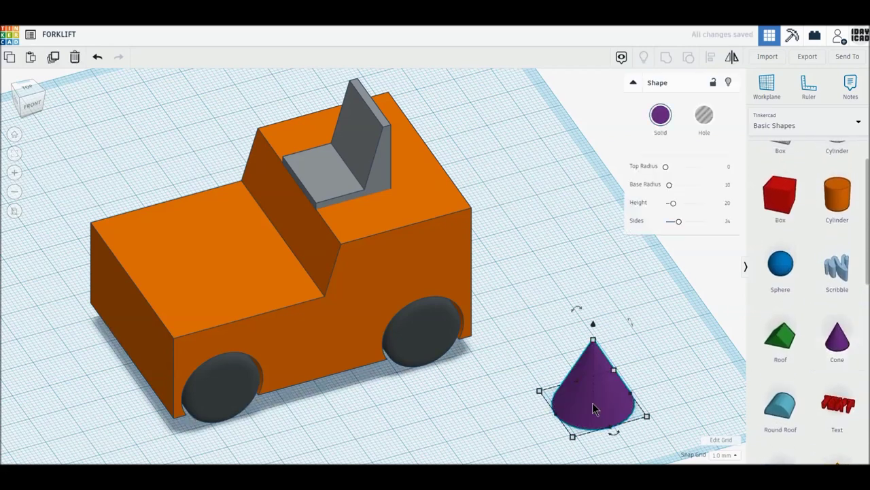
Give the cone 64 sides and a top radius of 5, and move it nearer the forklift
drag(680, 226, 744, 220)
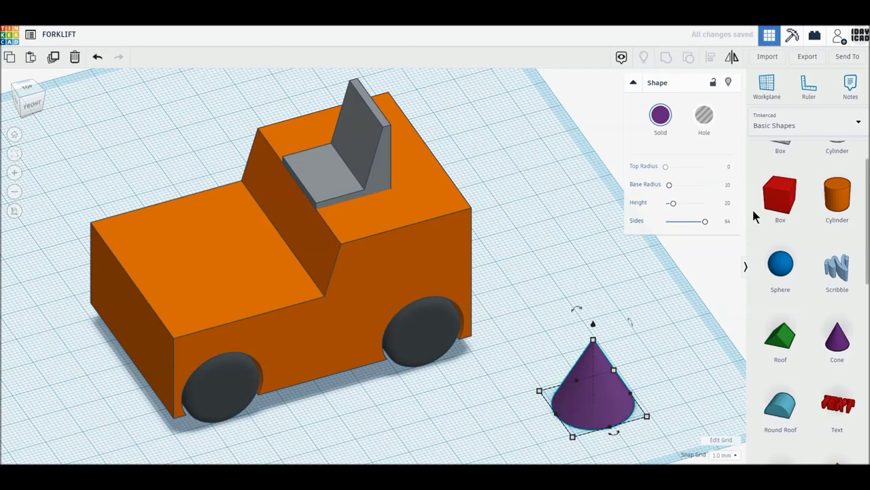
text(5)
key(Return)
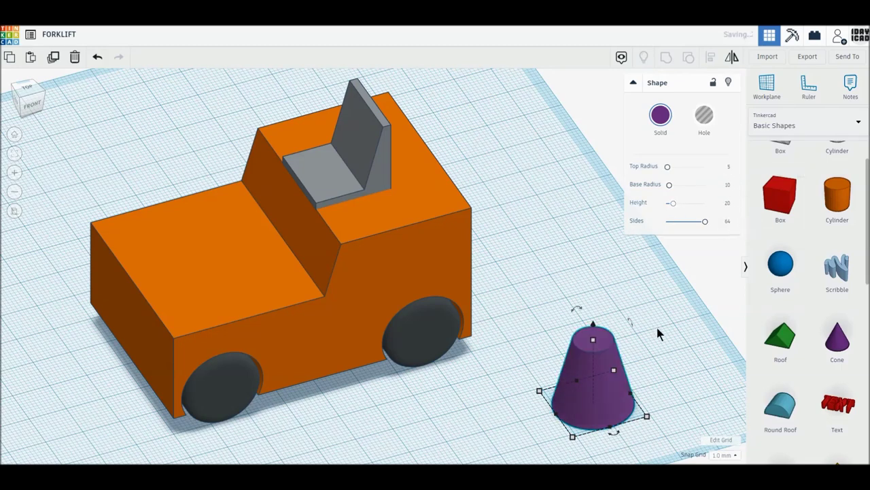
drag(620, 413, 587, 362)
Resize the cone to 6 by 6 mm and 40 mm tall
click(640, 340)
text(6)
key(Return)
click(574, 376)
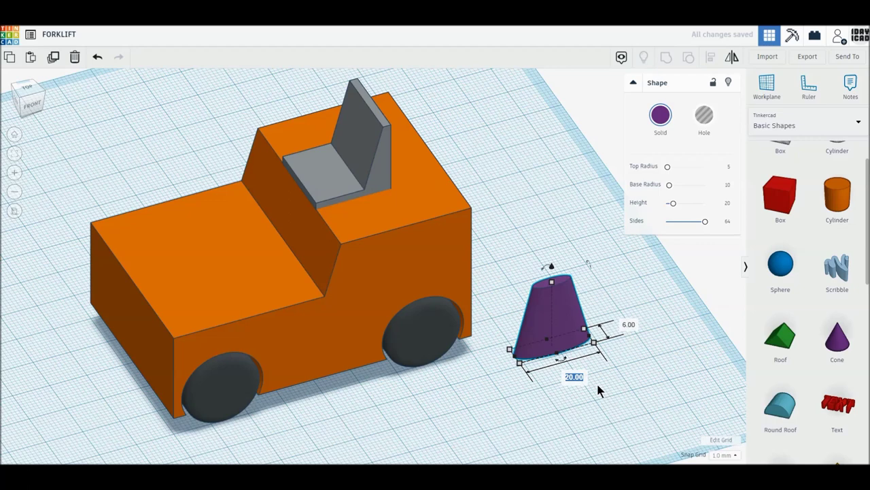
text(6)
key(Return)
click(564, 321)
text(0)
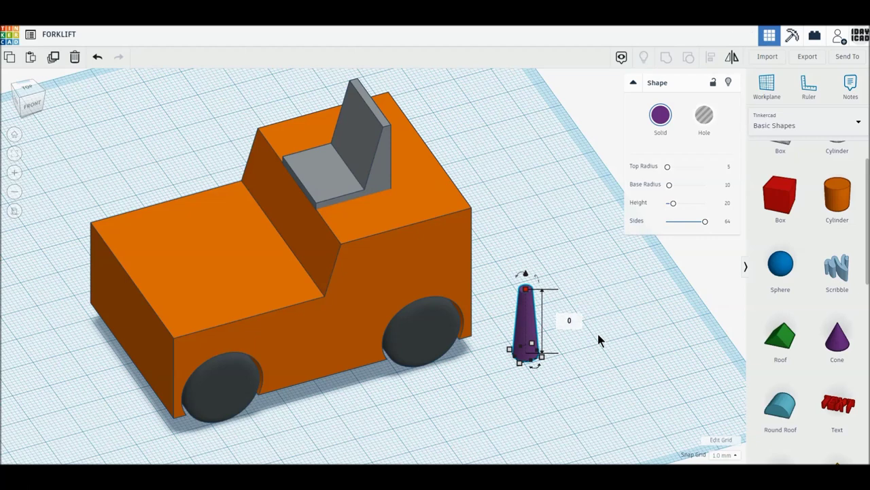
text(440)
key(Return)
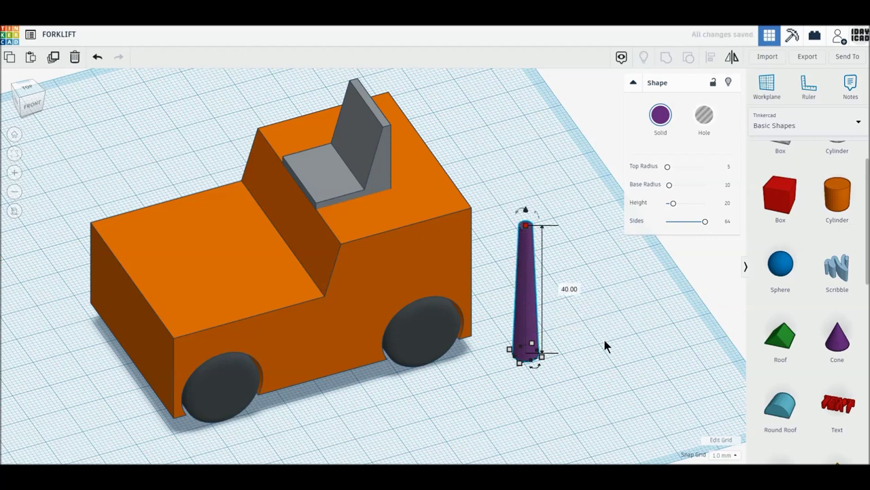
scroll(841, 367, up, 1)
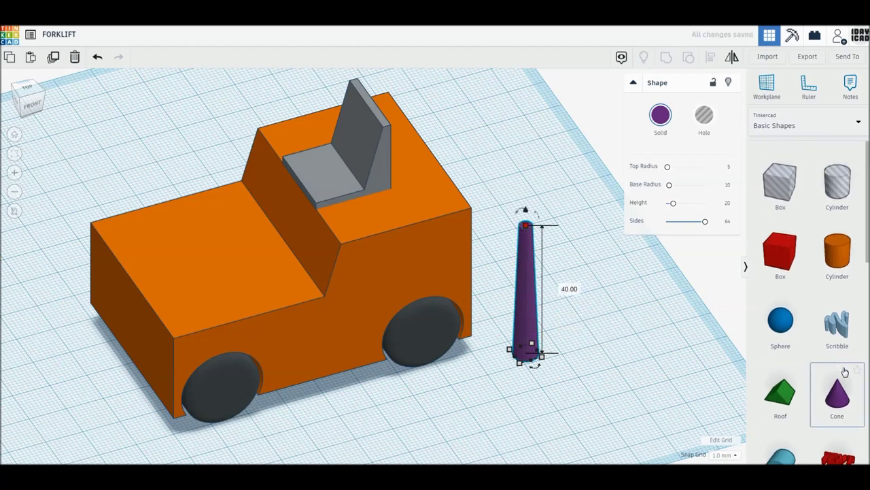
Place a torus beside the post with 24 sides and tube thickness 1
scroll(844, 372, down, 1)
scroll(842, 371, down, 1)
scroll(840, 371, down, 1)
scroll(839, 371, down, 2)
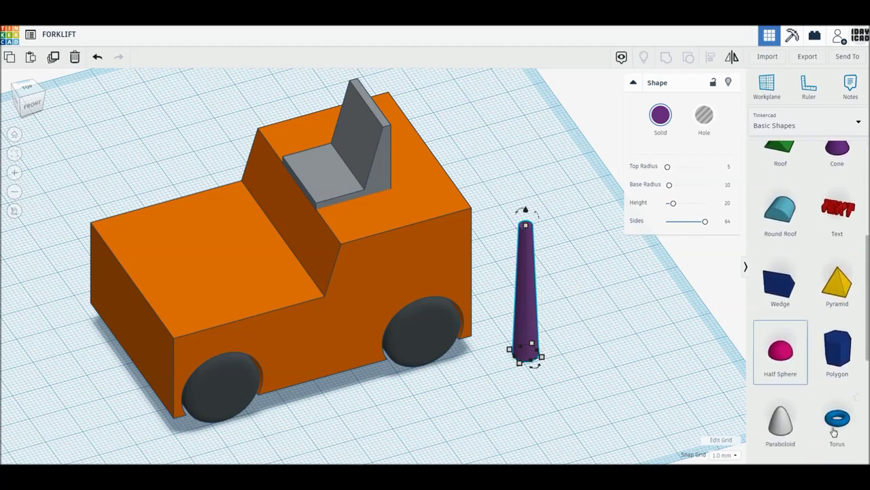
click(837, 393)
click(607, 368)
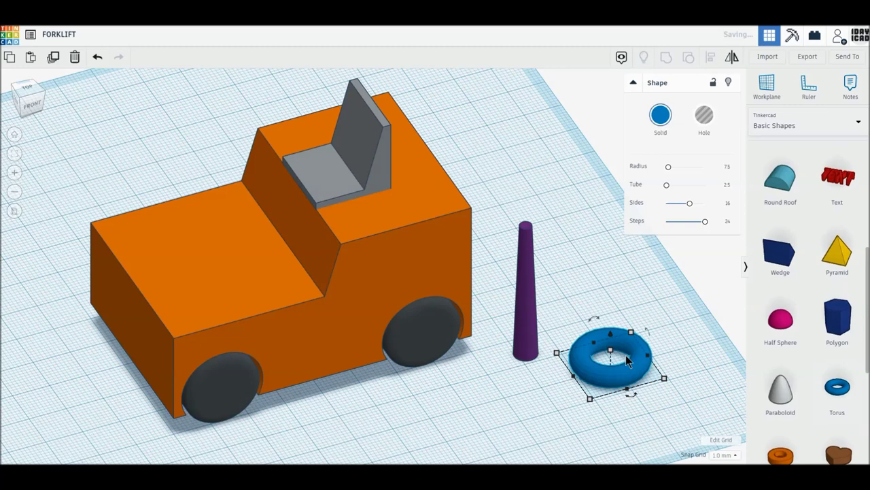
drag(690, 205, 733, 203)
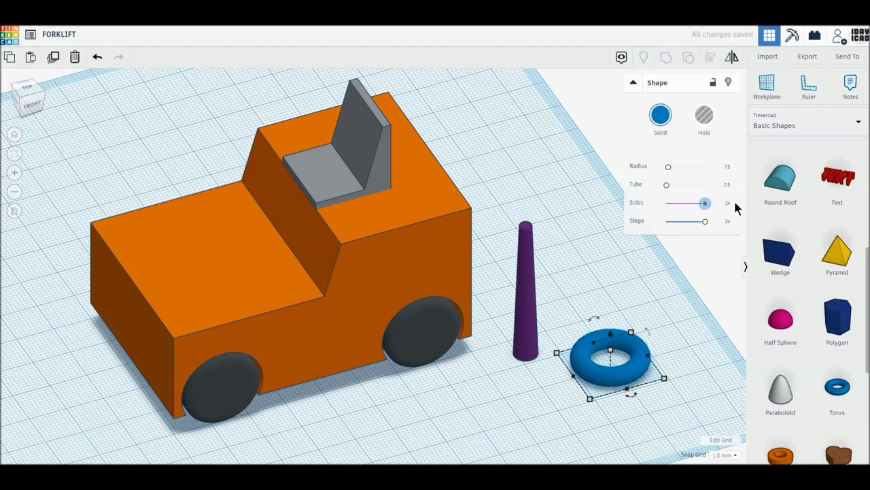
click(725, 187)
text(1)
key(Return)
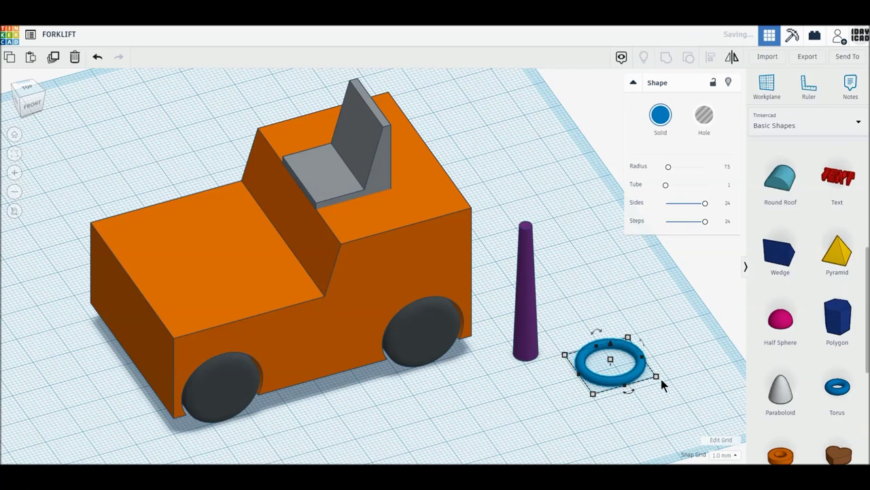
Resize the torus footprint to 20 by 20 mm
click(642, 408)
text(2)
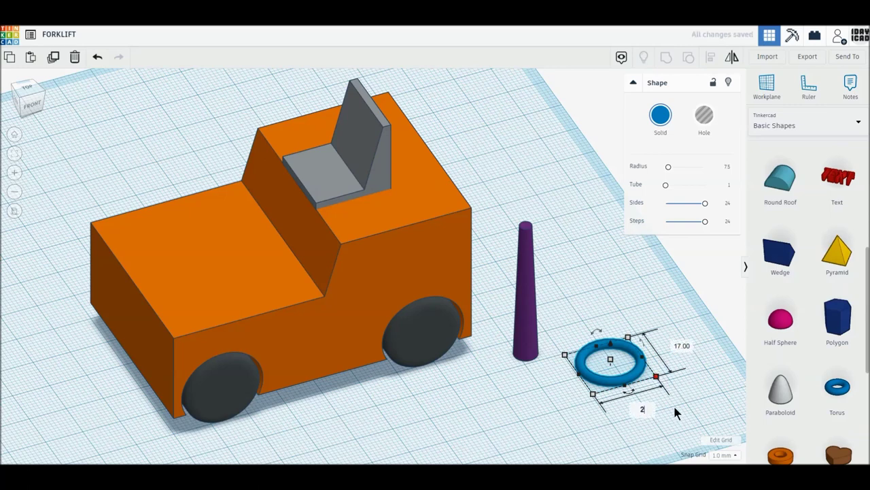
key(Return)
click(614, 418)
text(20)
key(Return)
click(706, 346)
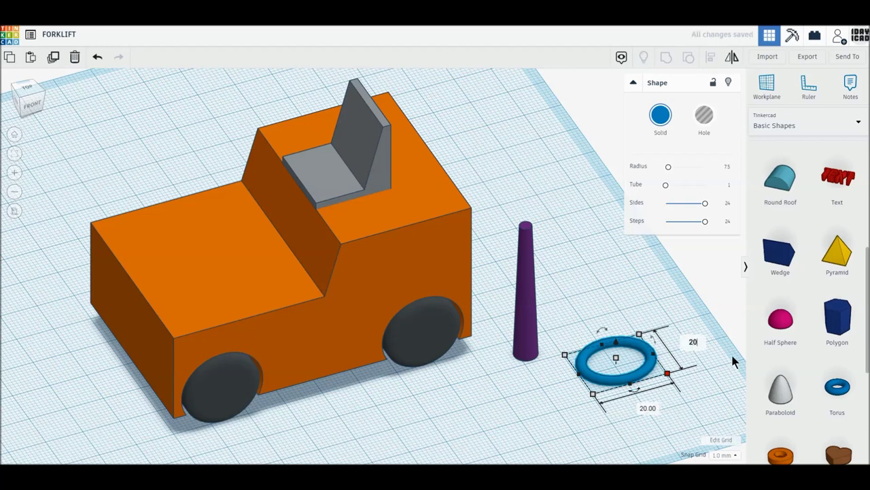
key(Return)
scroll(793, 363, up, 2)
scroll(793, 363, up, 1)
scroll(793, 364, up, 2)
scroll(793, 363, up, 1)
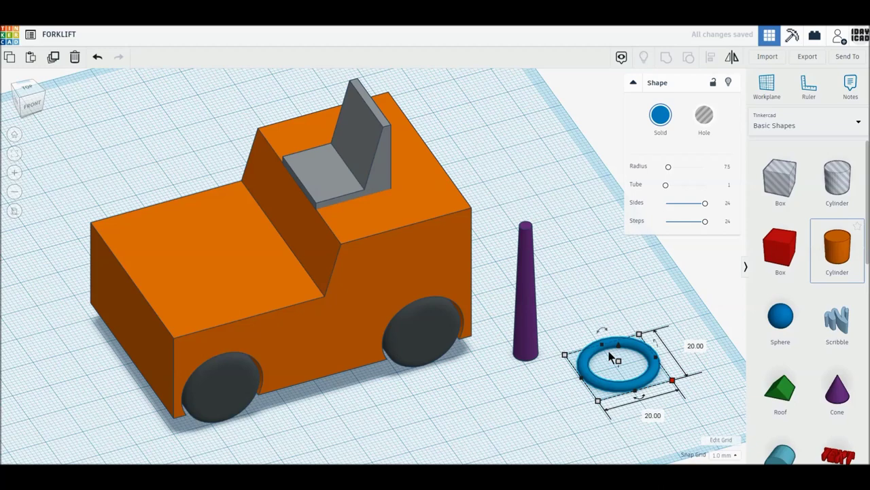
Add a cylinder sized 2 by 2 by 18 mm
click(472, 415)
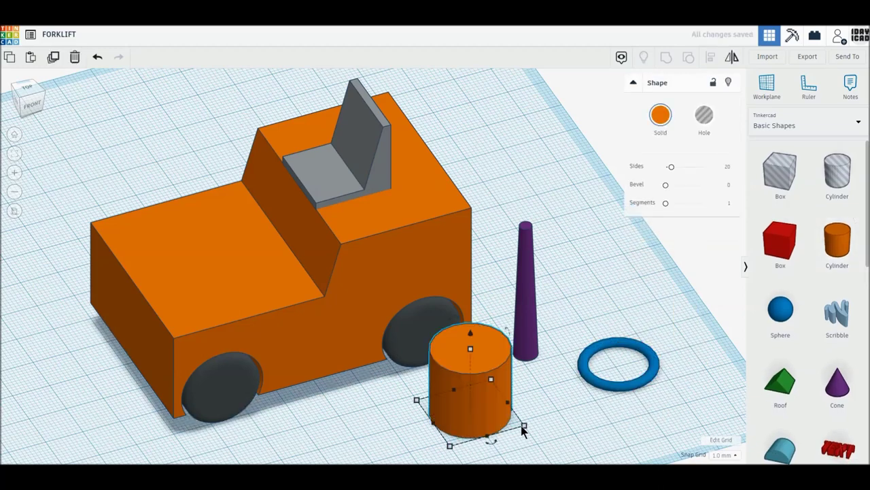
click(527, 457)
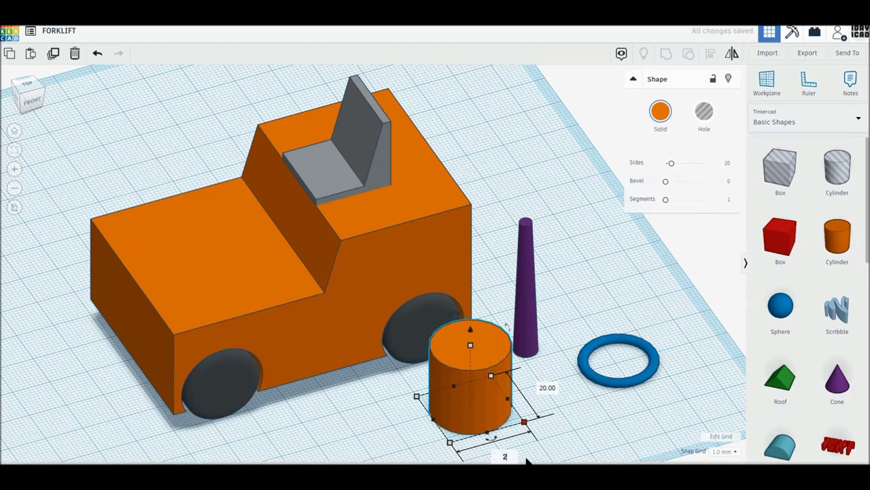
text(2)
key(Tab)
text(2)
key(Return)
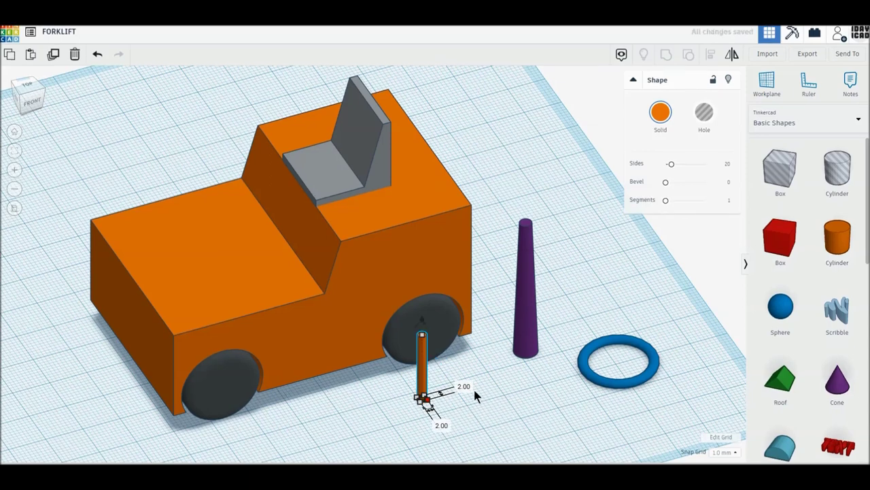
text(18)
key(Return)
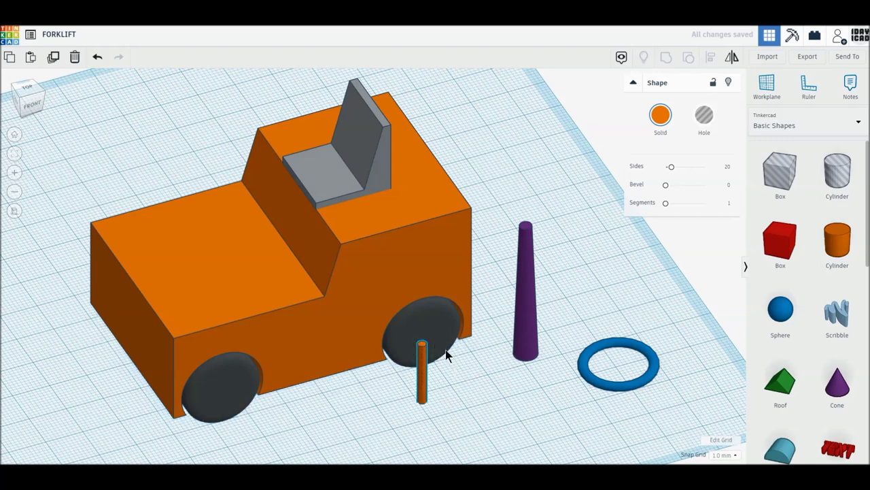
Lay the rod on its side with 64 sides, full bevel and 10 bevel segments
click(428, 378)
drag(419, 347, 453, 370)
drag(671, 168, 725, 171)
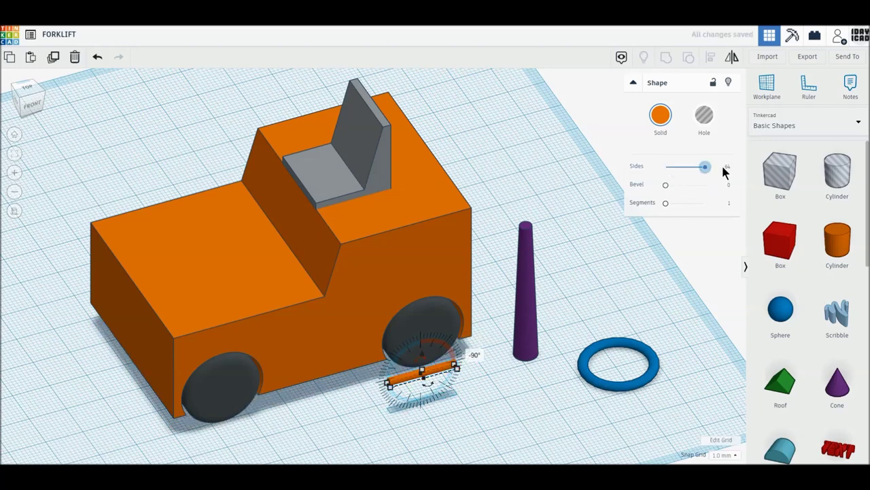
drag(668, 185, 733, 191)
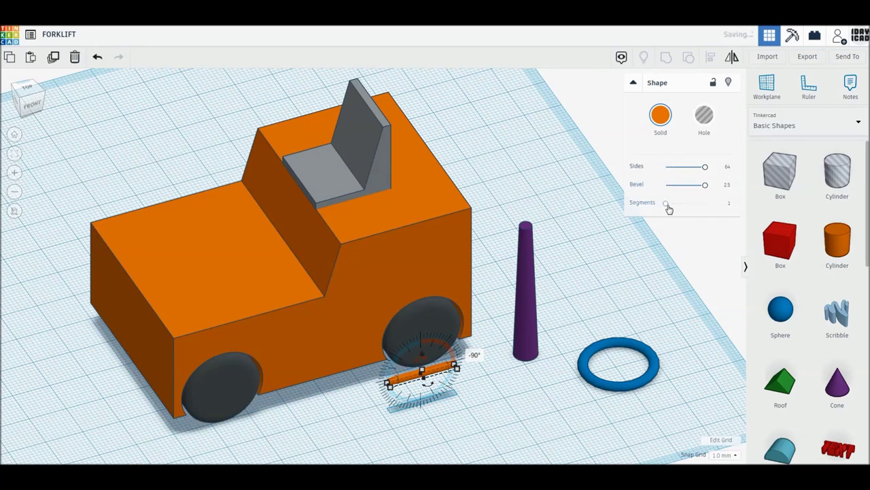
drag(666, 203, 726, 201)
drag(651, 427, 532, 337)
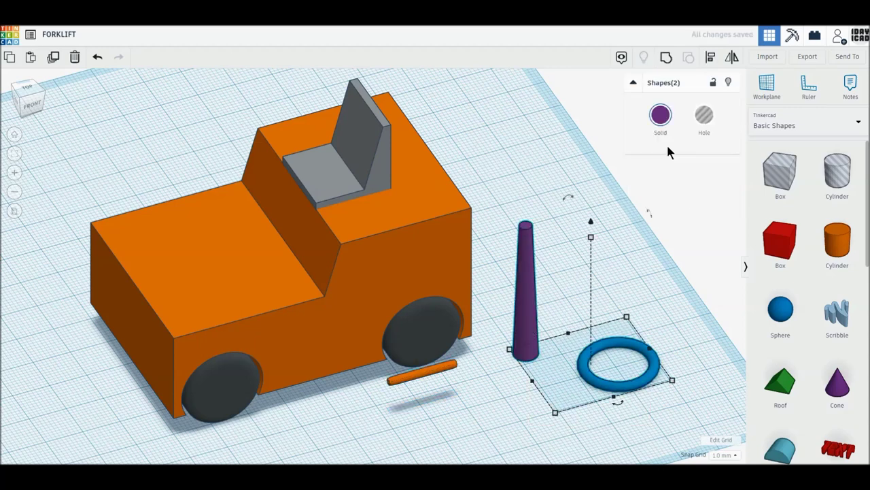
click(661, 115)
Colour the post, ring and rod dark grey
click(830, 198)
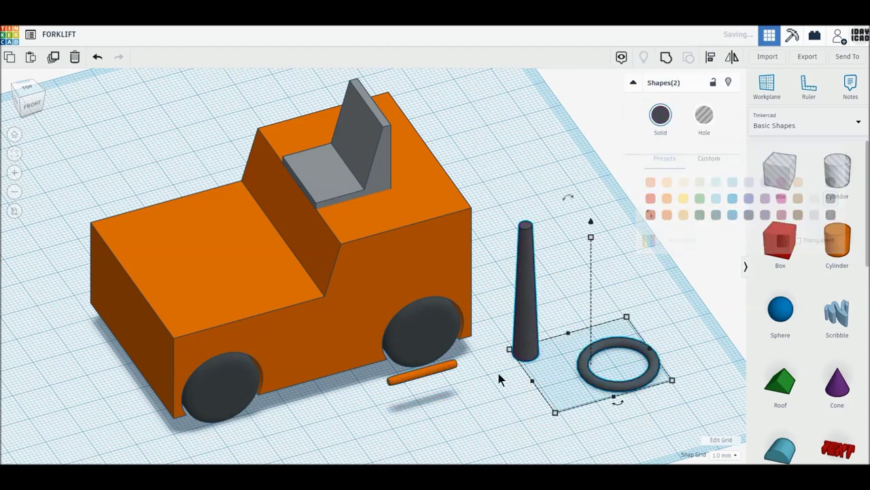
click(451, 370)
click(662, 123)
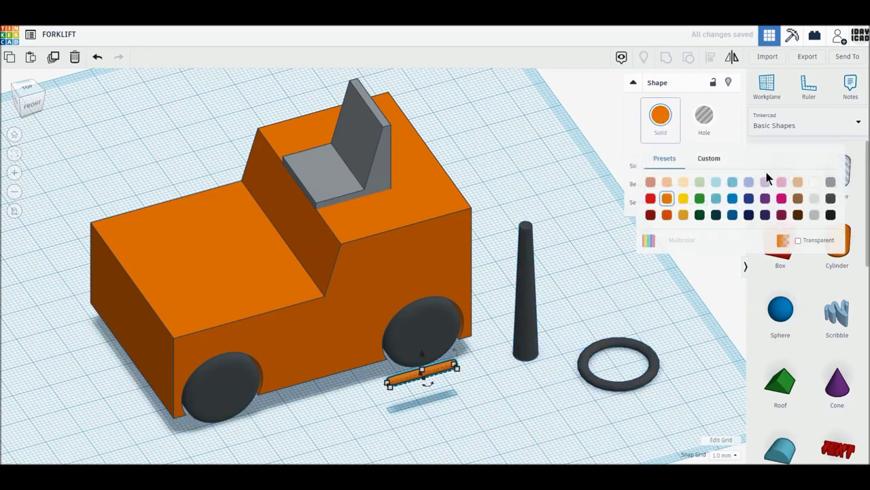
click(830, 181)
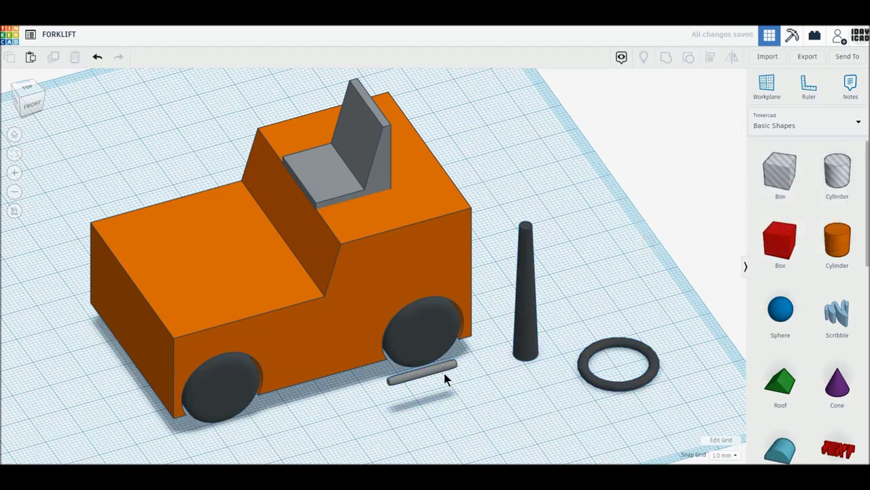
Move the rod onto the ring and duplicate it, turning the copy to cross the first
mouse_move(446, 369)
mouse_down()
mouse_move(620, 343)
mouse_move(610, 382)
mouse_up()
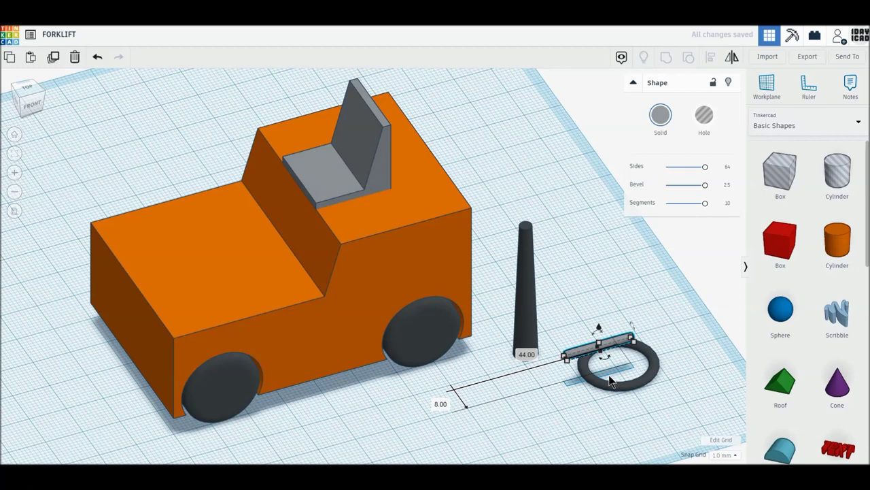
click(57, 61)
drag(609, 364, 620, 348)
drag(502, 202, 664, 400)
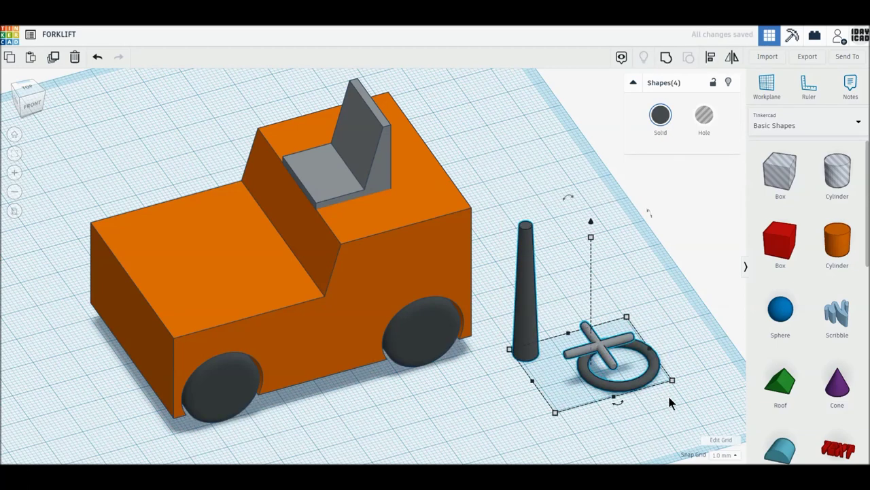
Centre the wheel and spokes on top of the post and group them, keeping the original colours
click(711, 59)
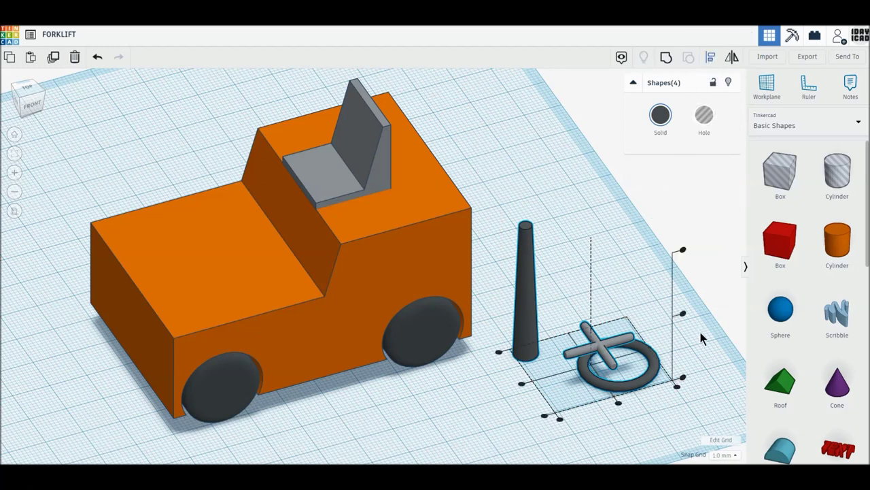
click(684, 251)
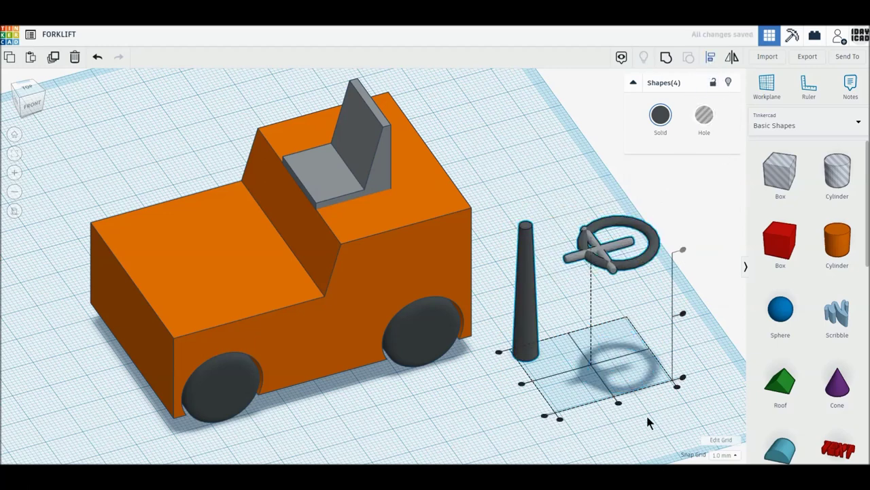
click(618, 404)
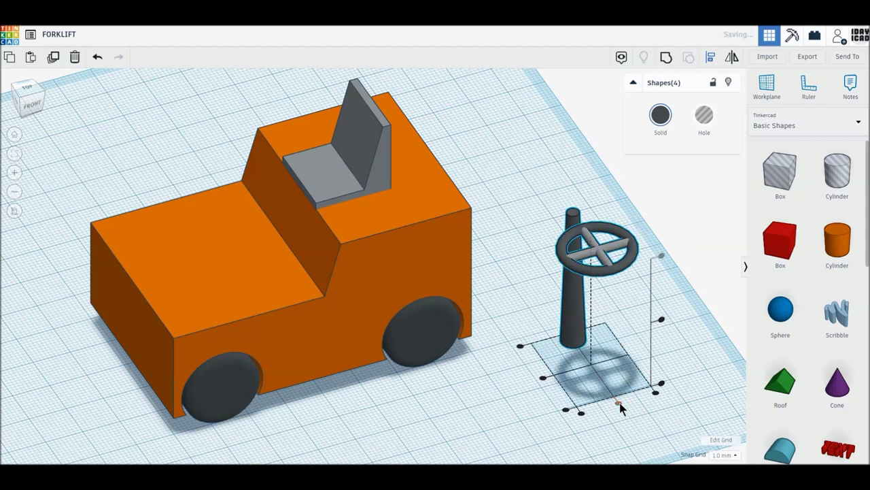
click(542, 378)
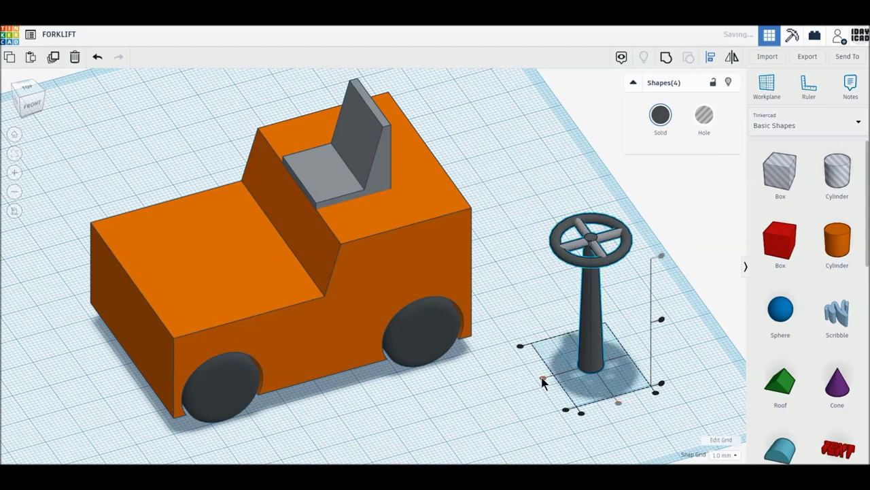
click(667, 60)
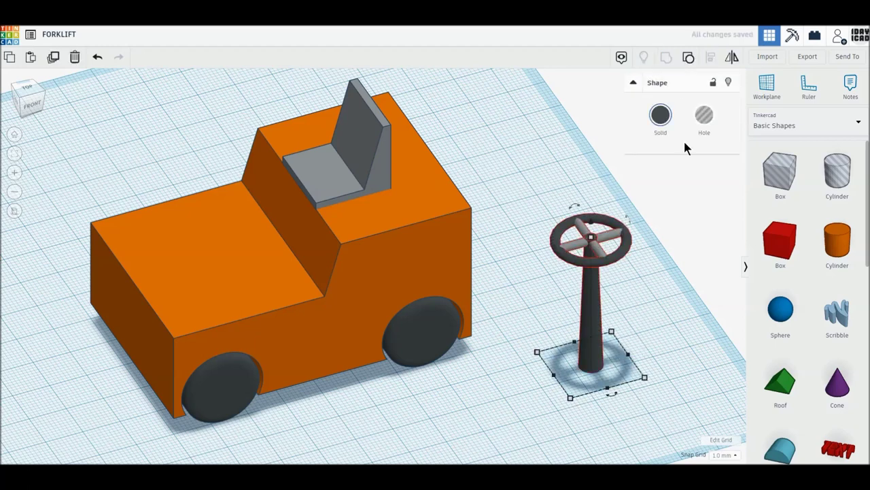
click(660, 115)
click(664, 240)
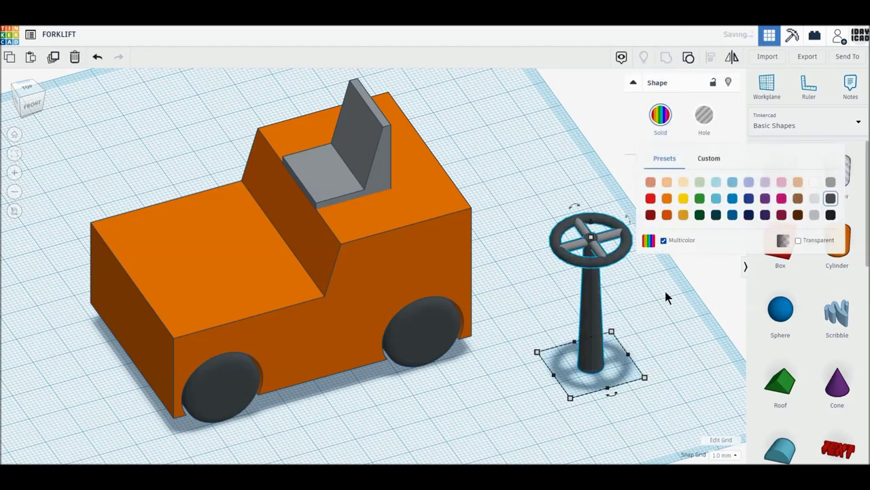
Tilt the steering column to -45° and -22.5°, then drag it into the front of the body
drag(612, 395, 629, 375)
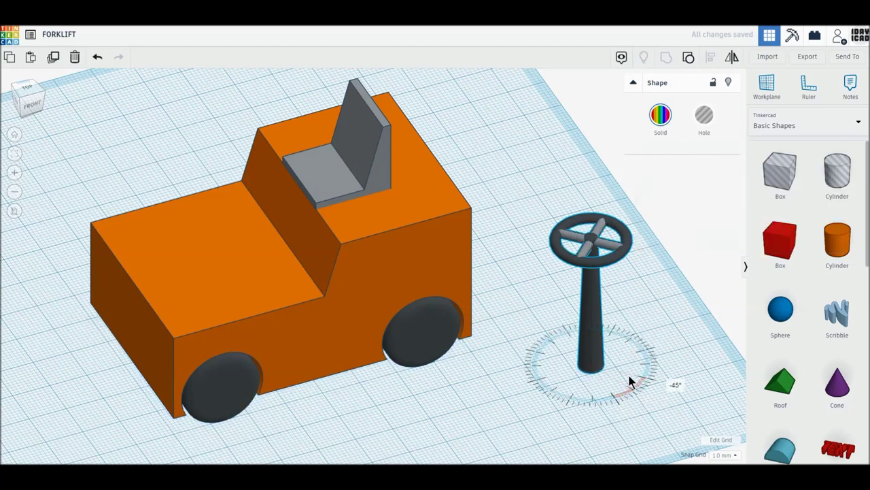
drag(575, 209, 597, 224)
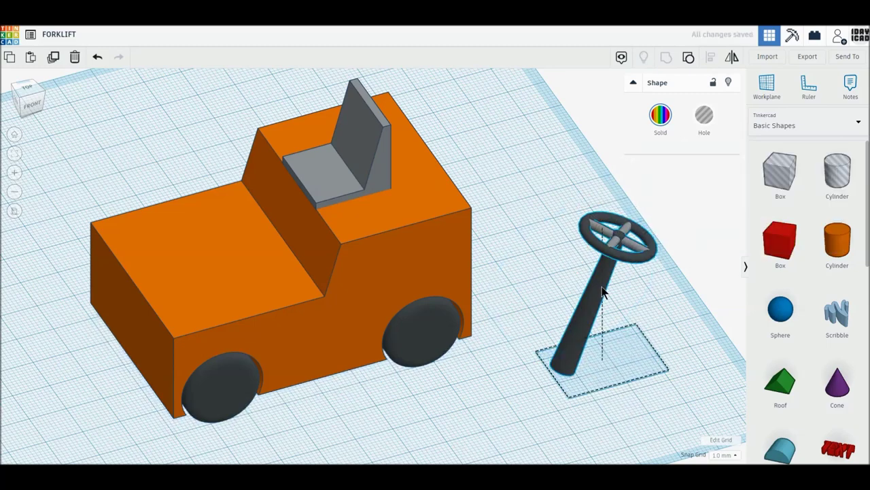
drag(552, 297, 265, 268)
right_drag(416, 344, 380, 331)
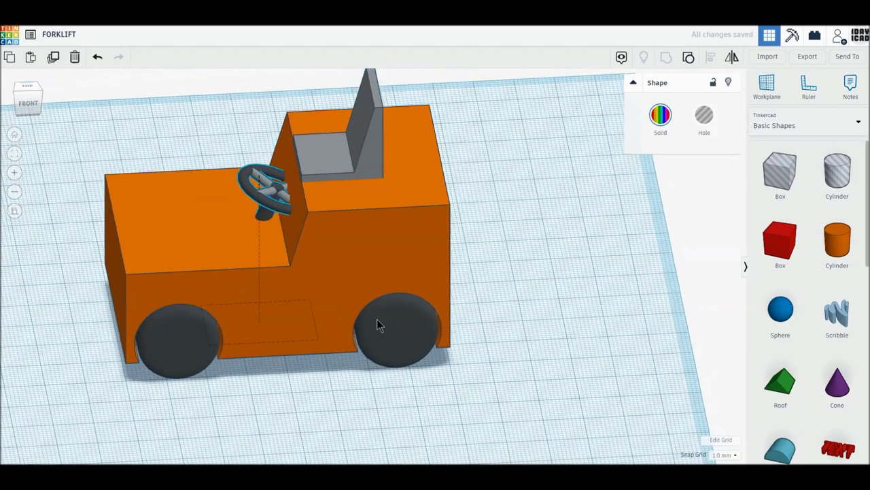
In Front view, raise the steering column above the hood and nudge it forward
click(28, 109)
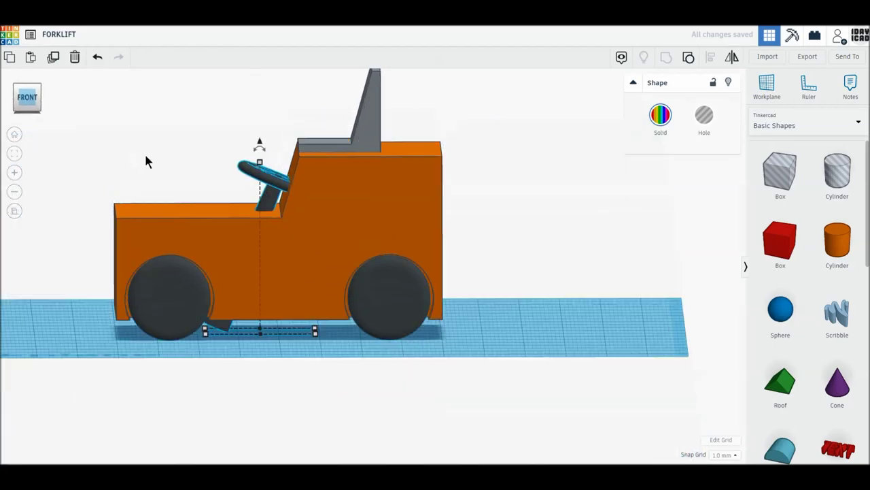
middle_drag(195, 195, 264, 284)
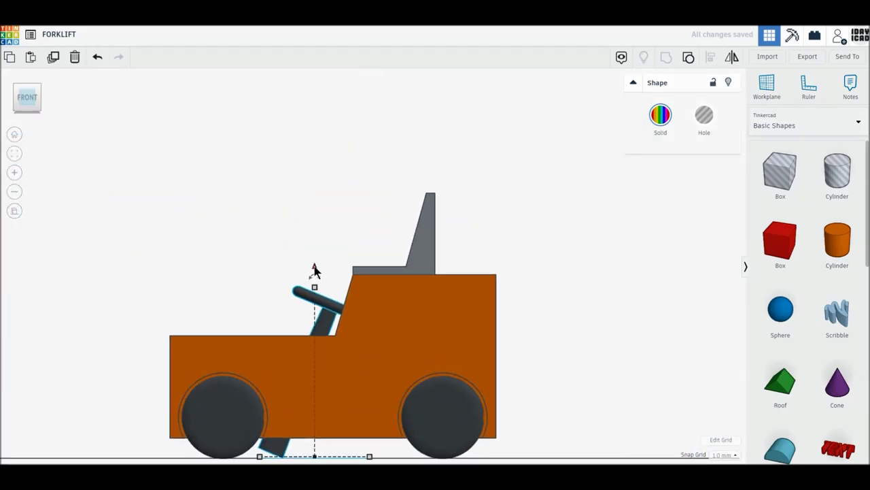
drag(314, 270, 314, 194)
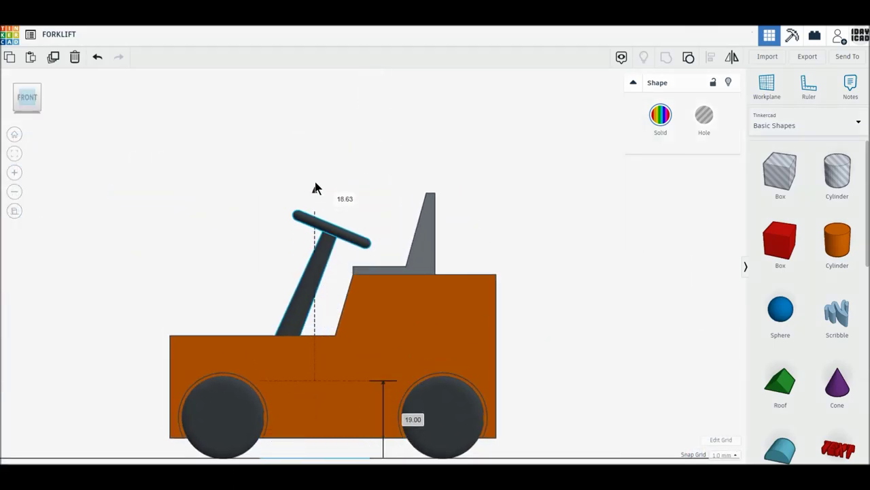
drag(317, 189, 315, 179)
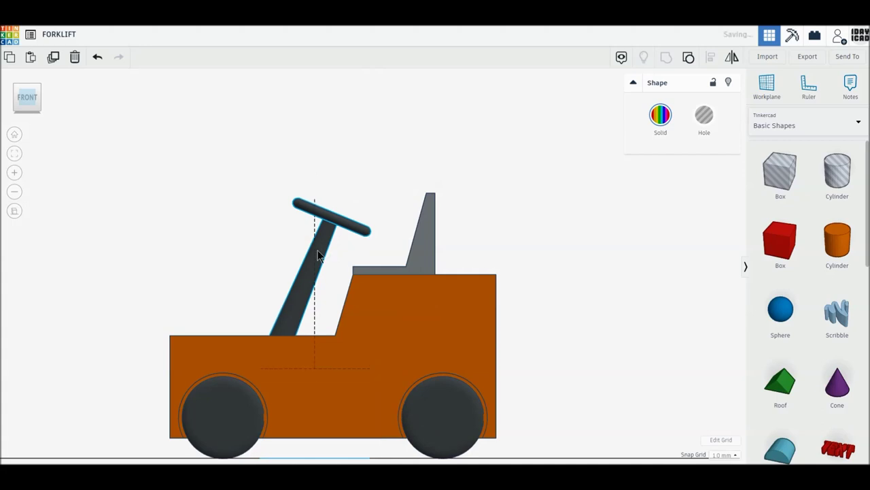
drag(317, 255, 289, 256)
key(Left)
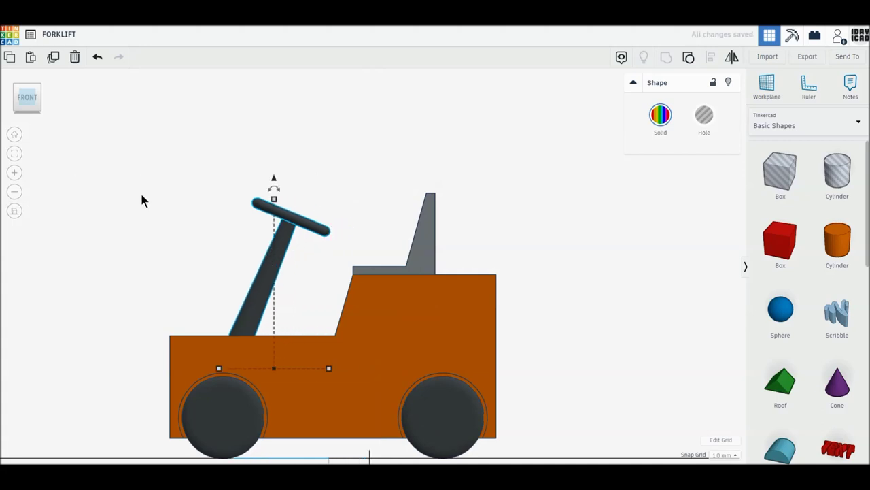
Check the steering wheel position from Top view, then orbit back to a tilted front view
click(27, 88)
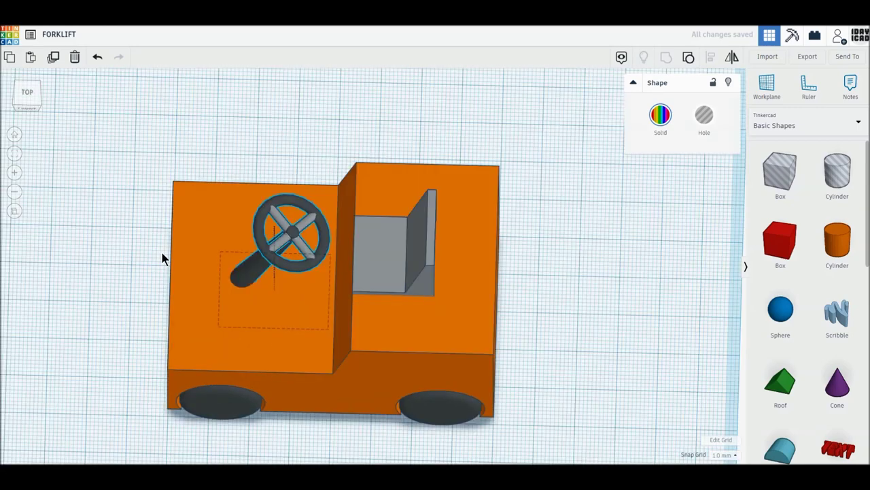
click(32, 99)
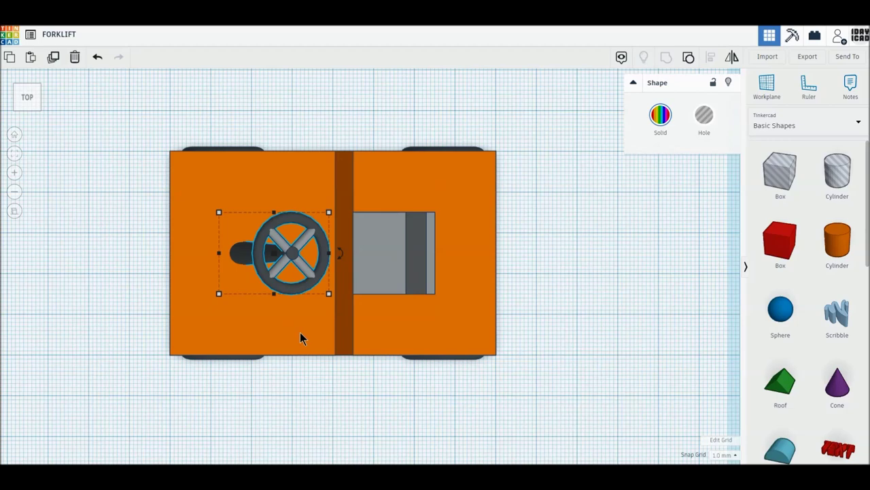
click(367, 383)
mouse_move(343, 381)
right_down()
mouse_move(399, 270)
mouse_move(352, 305)
right_up()
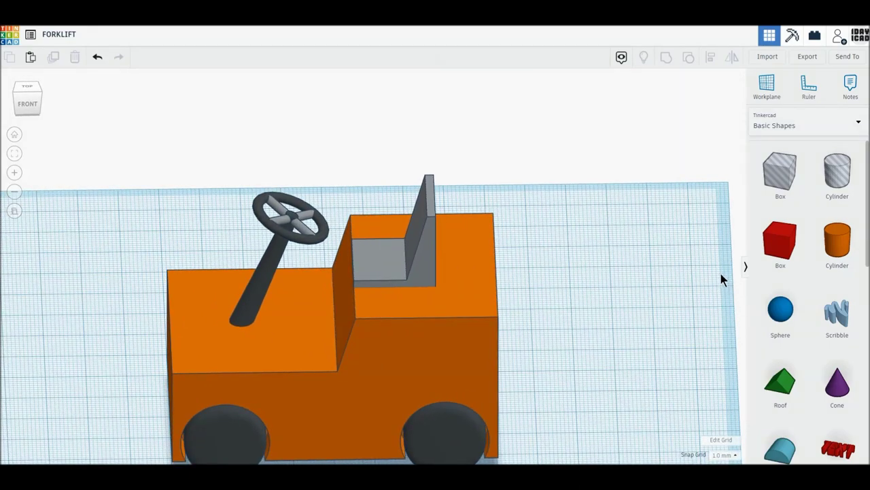
right_drag(627, 347, 605, 305)
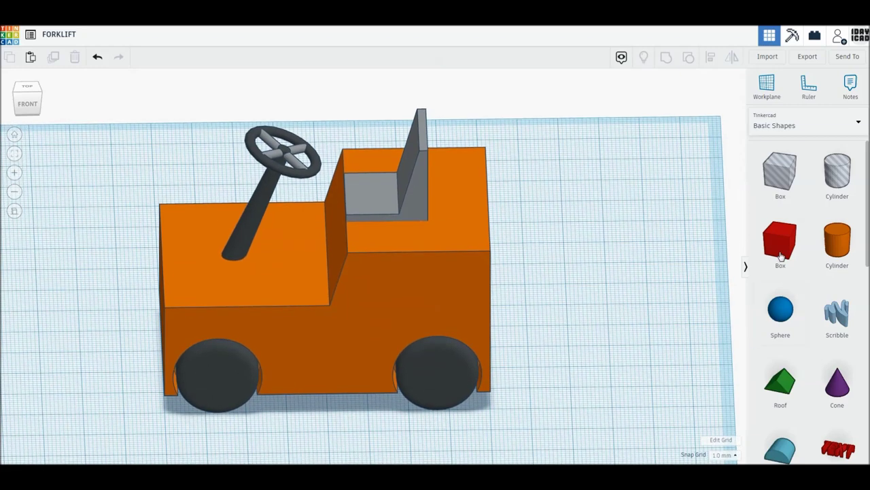
Add a red box and resize it to a 9×4×2 mm slab raised 3 mm
drag(781, 255, 619, 338)
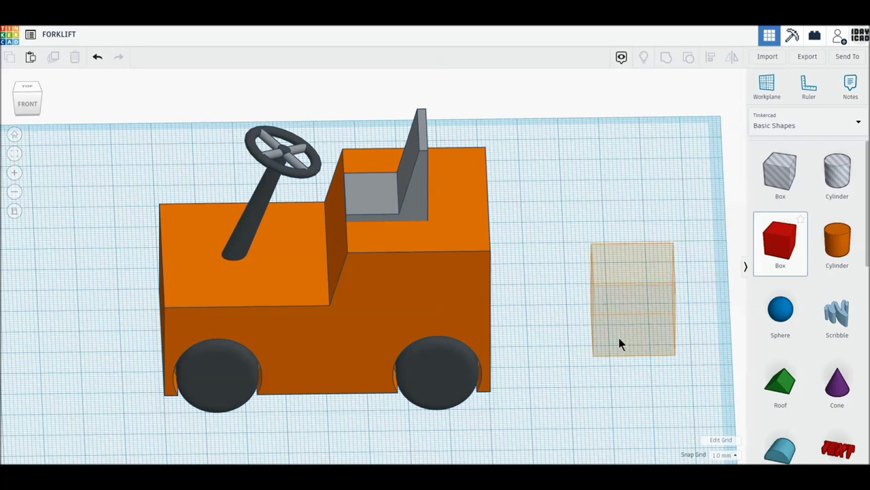
drag(657, 356, 611, 329)
drag(591, 251, 599, 321)
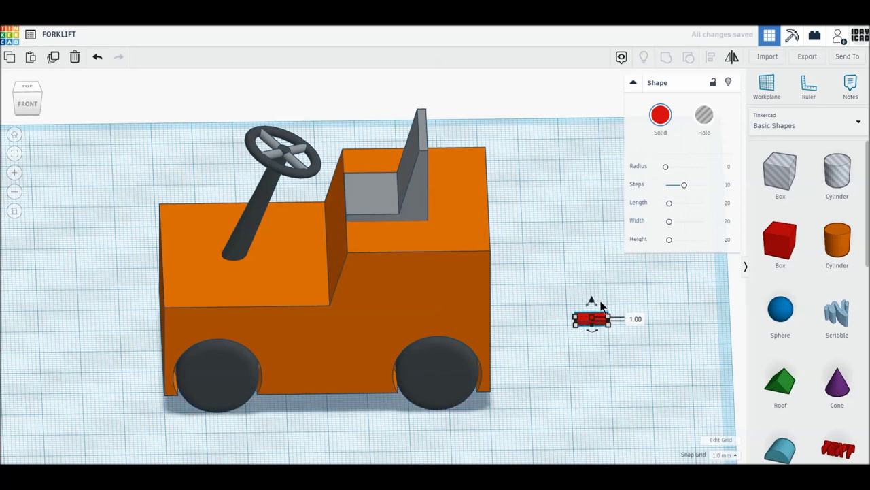
mouse_move(592, 302)
mouse_down()
mouse_move(604, 294)
mouse_move(595, 285)
mouse_move(604, 291)
mouse_up()
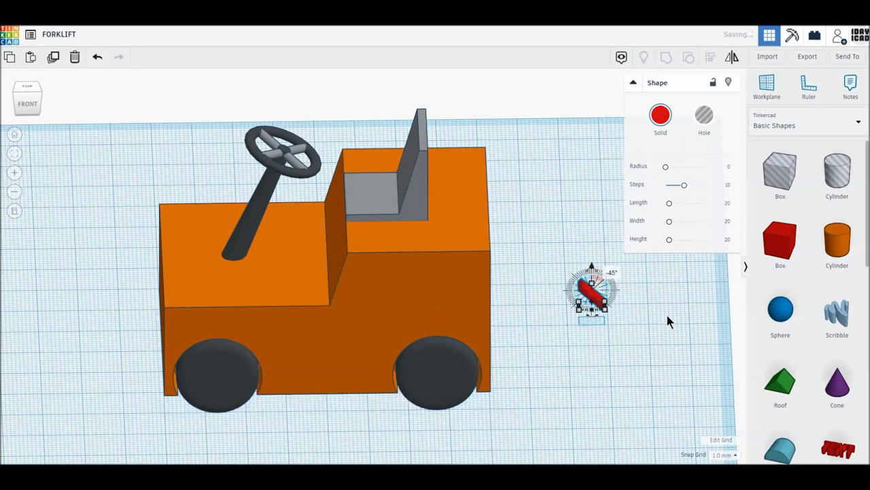
Undo the slab's rotation and add a thin 2×2 mm orange cylinder post beside it
click(666, 312)
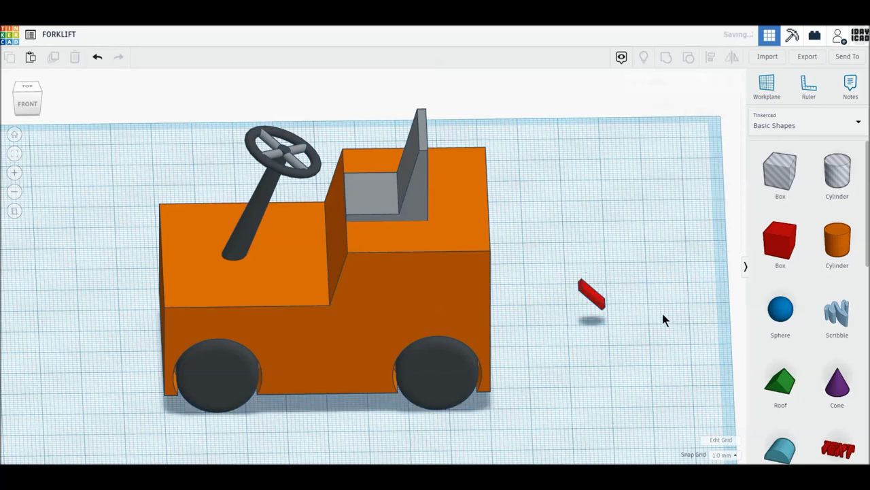
click(98, 59)
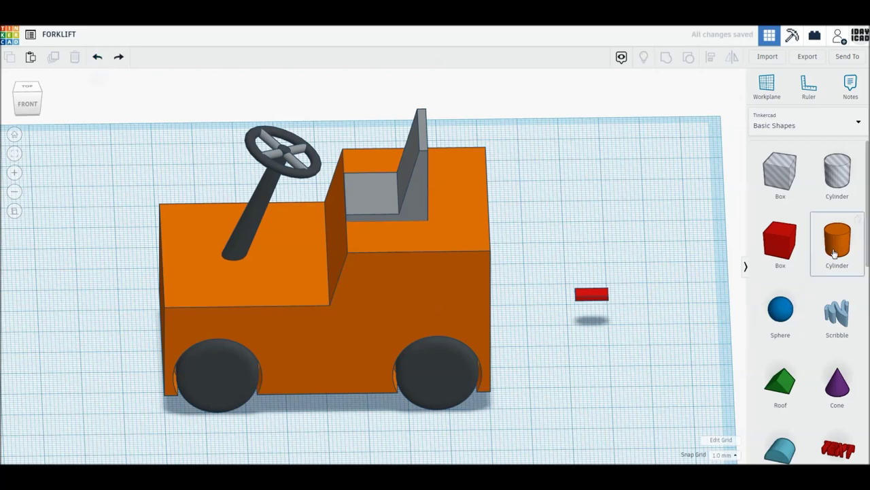
click(640, 354)
mouse_move(679, 362)
mouse_down()
mouse_move(605, 330)
mouse_move(580, 282)
mouse_up()
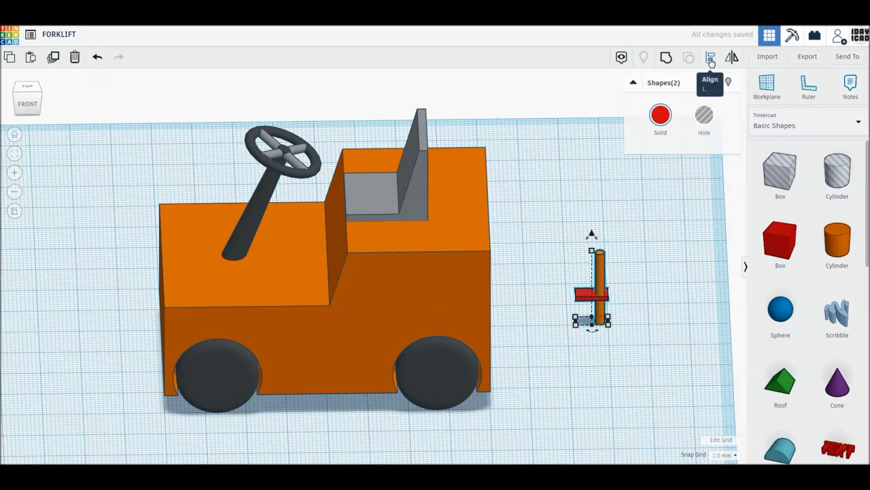
Align the post centred under the slab, with the slab on top of the post
click(712, 60)
click(593, 331)
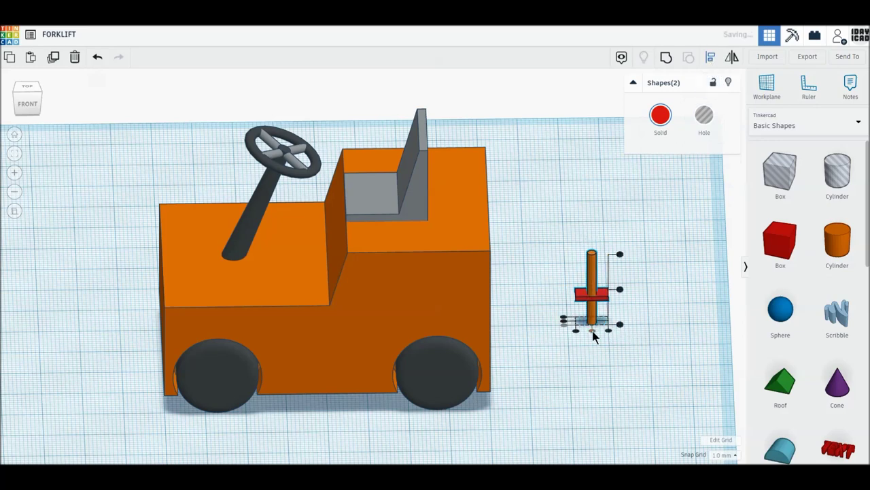
click(564, 321)
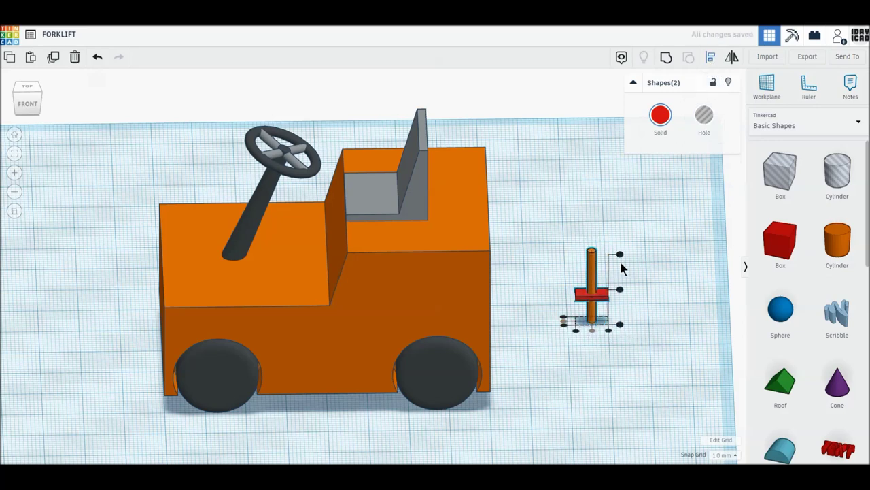
click(620, 255)
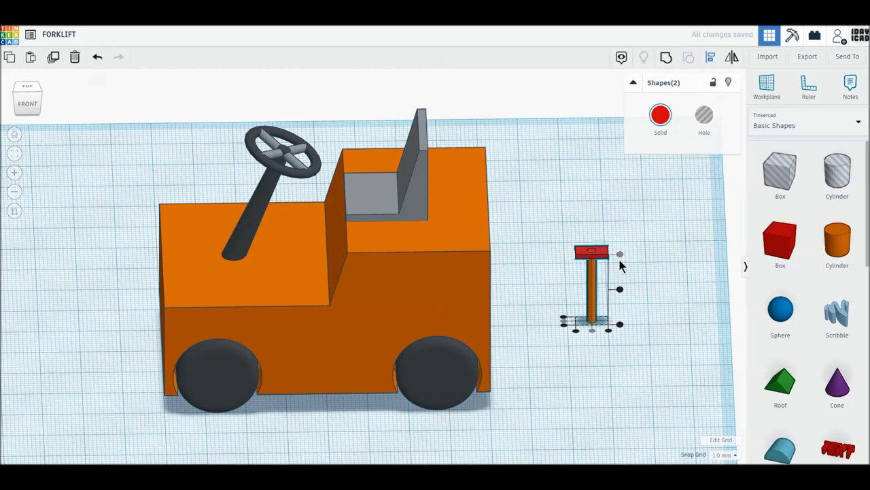
Colour the slab black and the post dark grey
click(646, 282)
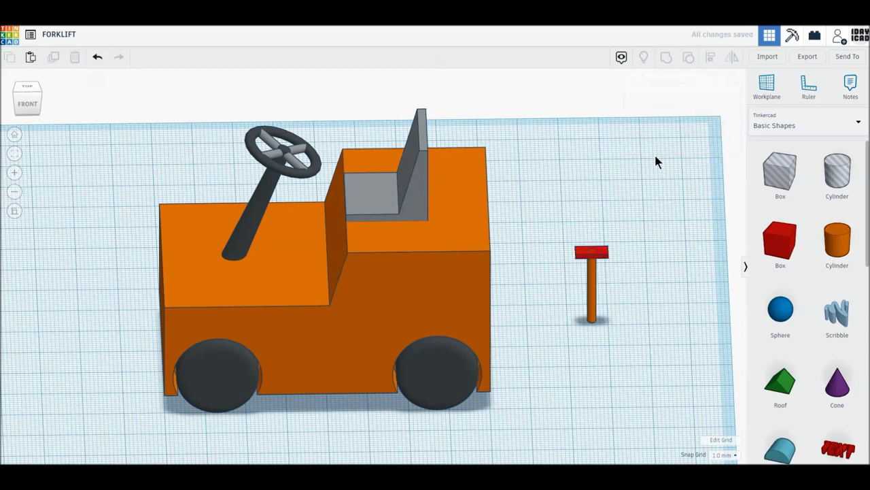
click(591, 252)
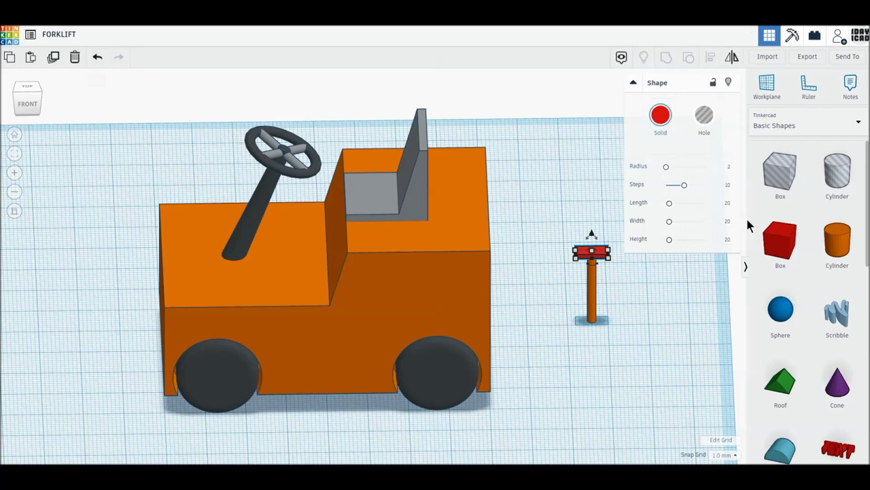
click(660, 115)
click(830, 214)
click(591, 299)
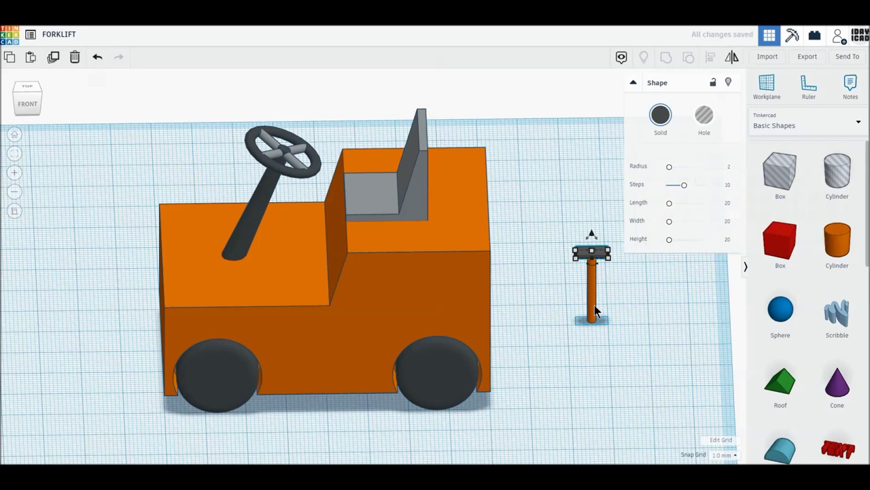
click(661, 116)
click(830, 215)
Group the slab and post into one Multicolor lever and lower it slightly
click(667, 308)
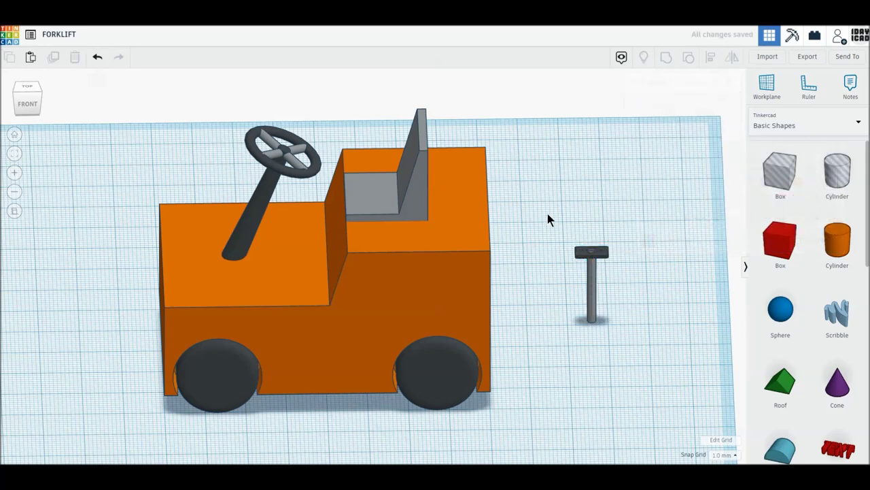
drag(547, 212, 623, 302)
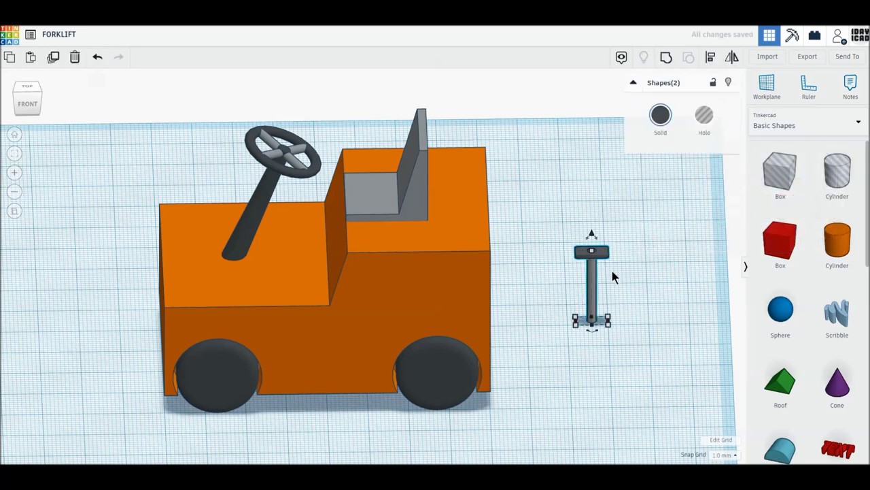
click(664, 59)
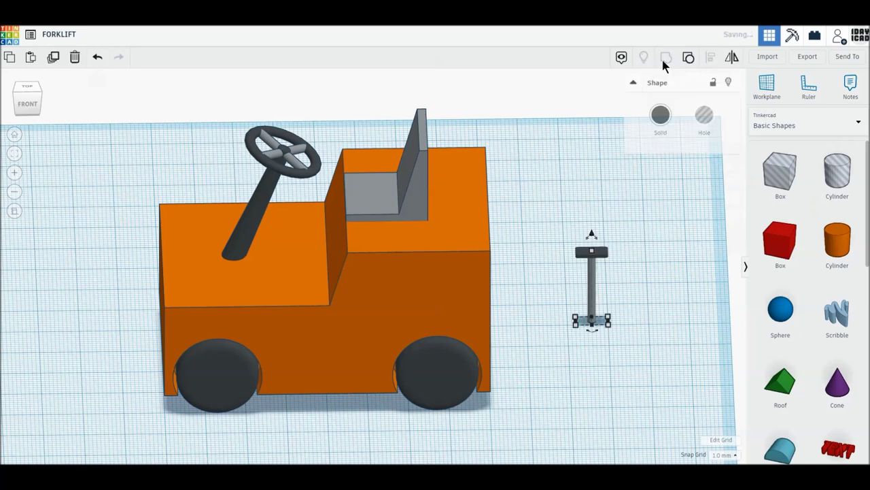
click(660, 119)
click(668, 215)
click(664, 240)
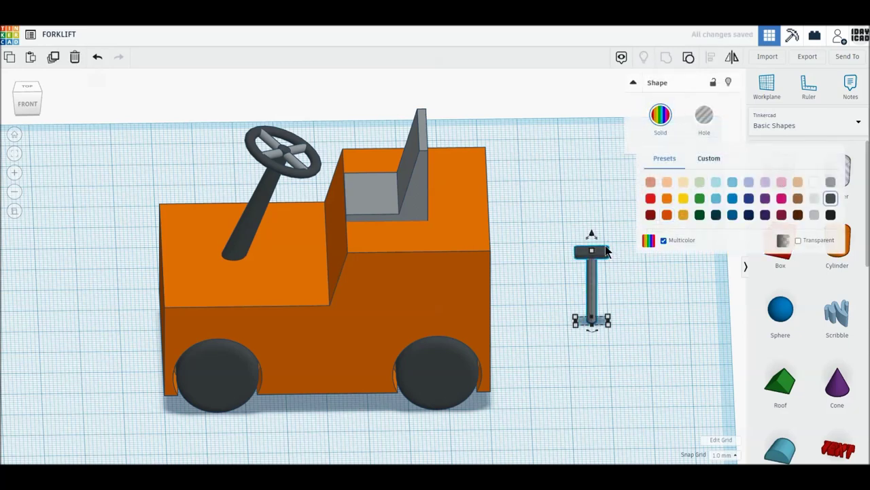
mouse_move(592, 233)
mouse_down()
mouse_move(614, 278)
mouse_move(596, 289)
mouse_move(624, 304)
mouse_up()
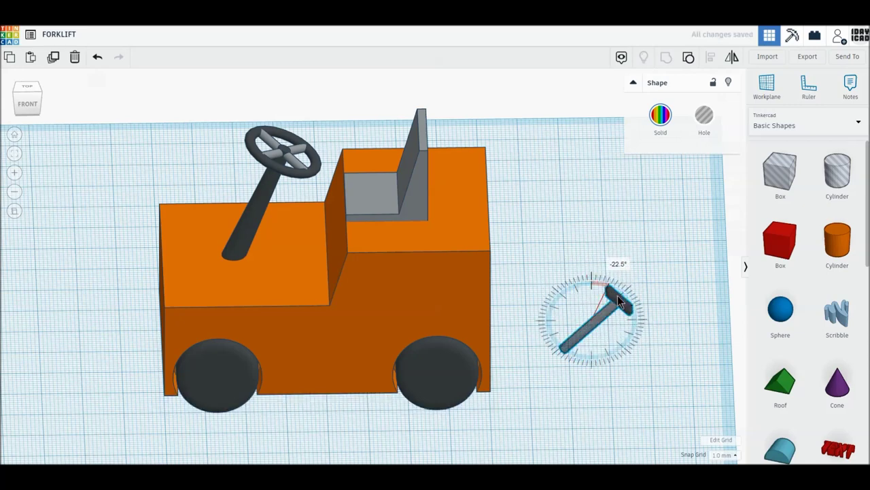
Tilt the lever 45°, lift it 18 mm, and set it at the steering column base
drag(624, 305, 597, 282)
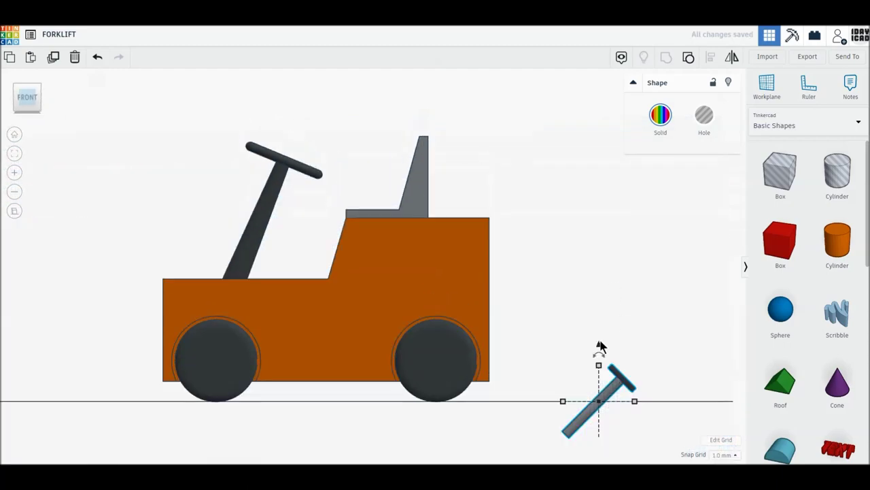
drag(598, 348, 599, 231)
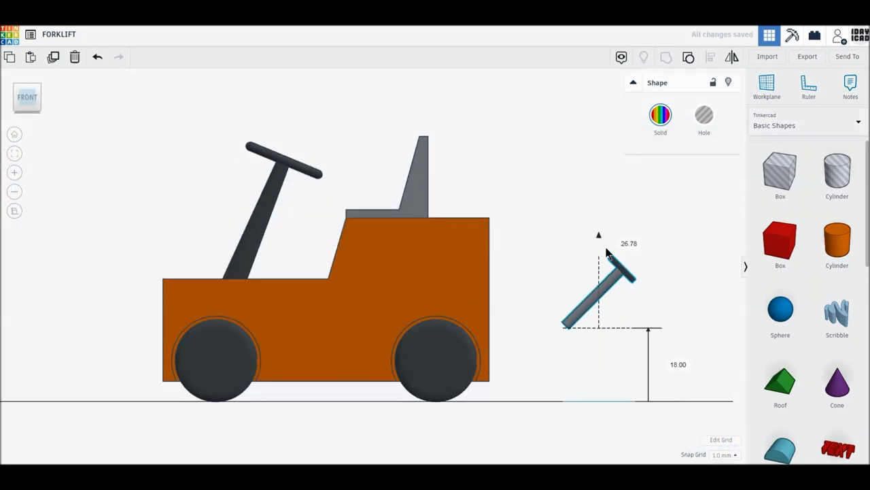
drag(630, 283, 265, 270)
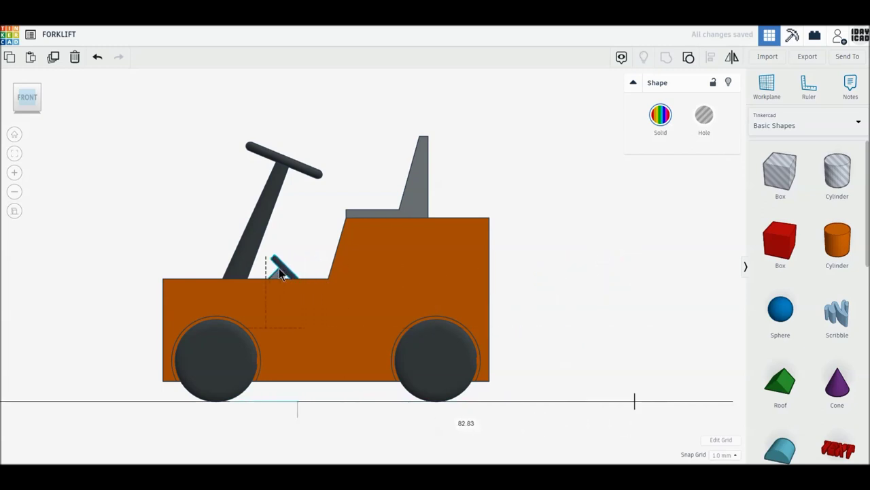
key(Left)
drag(265, 270, 270, 270)
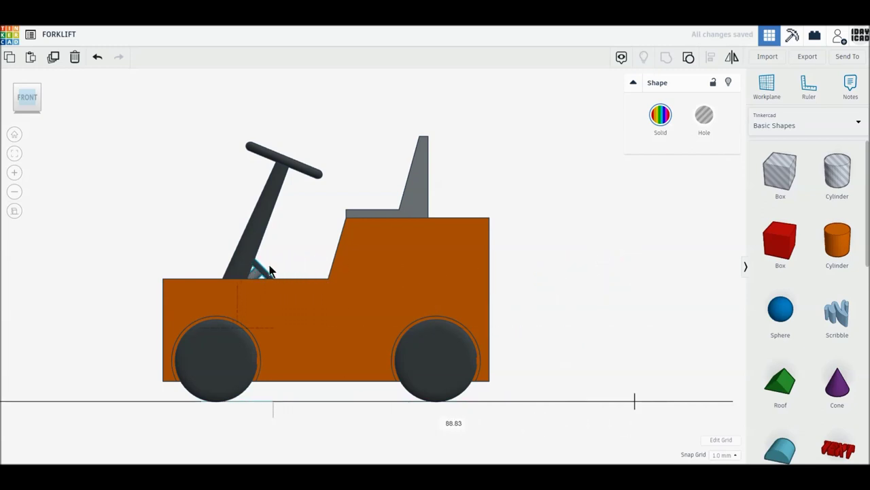
drag(241, 238, 238, 234)
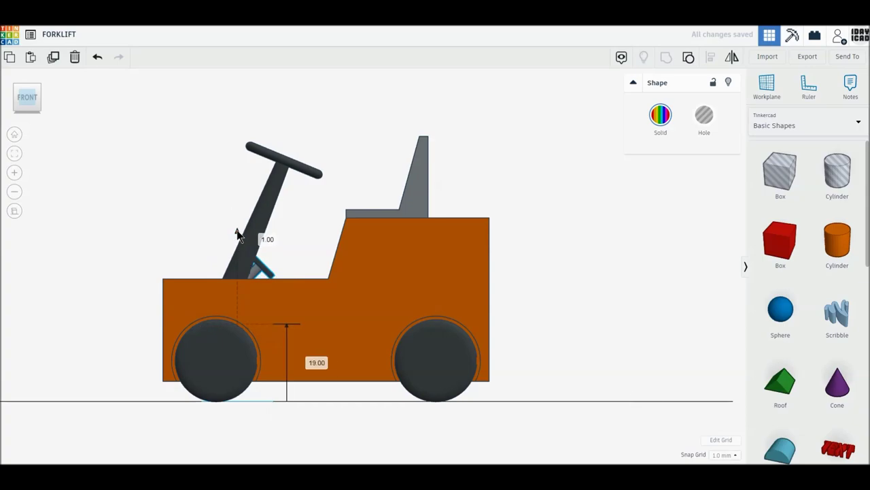
drag(275, 272, 279, 274)
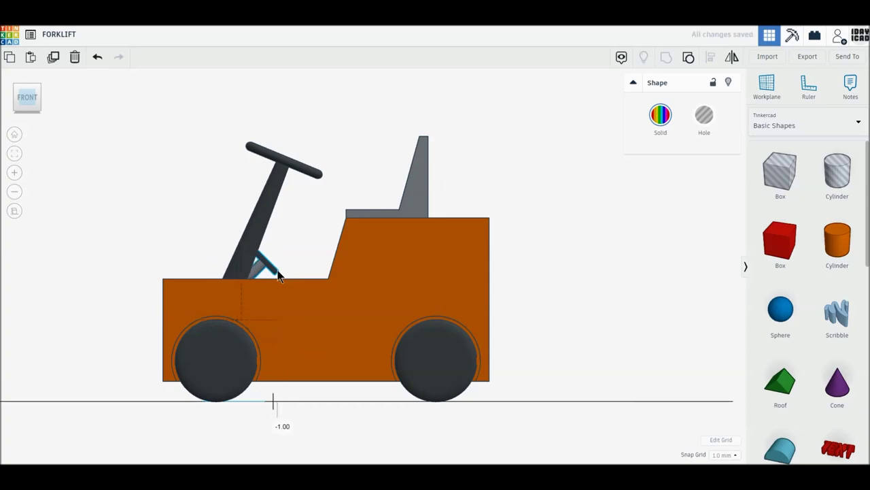
right_drag(285, 290, 131, 220)
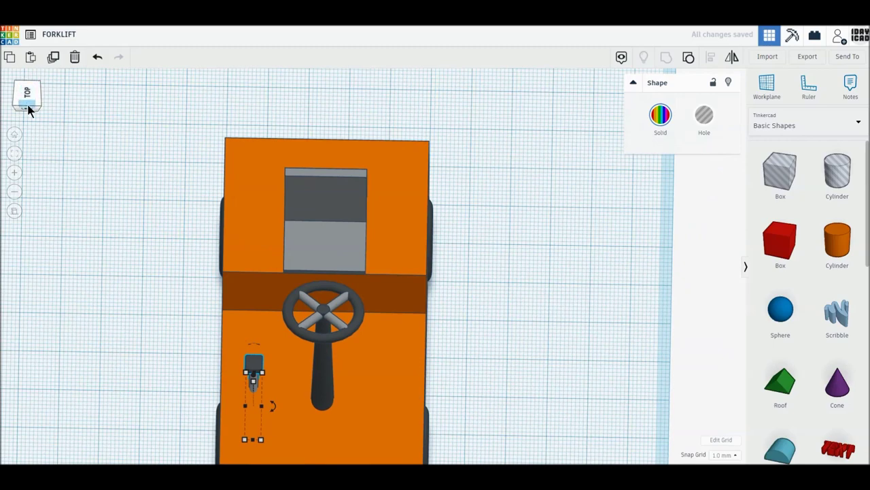
From a top-down view, move the lever beside the steering column and nudge it up 1 mm
click(29, 105)
right_drag(277, 315, 269, 350)
click(202, 359)
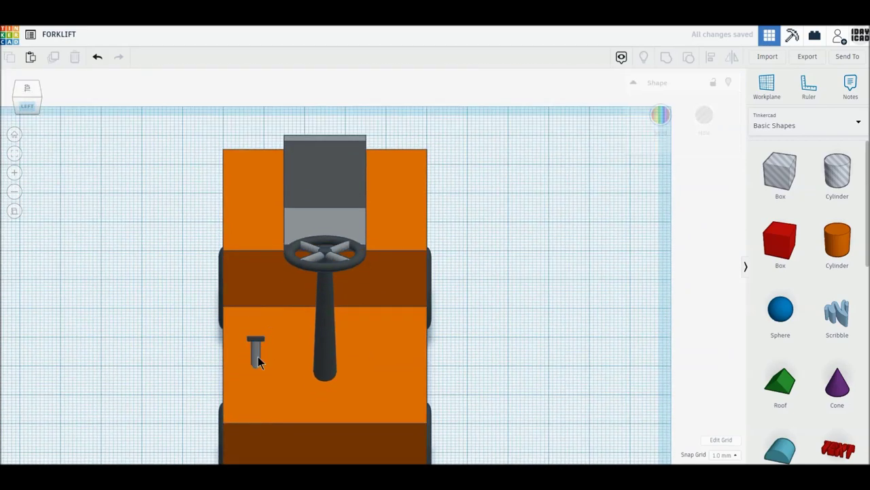
drag(257, 357, 300, 364)
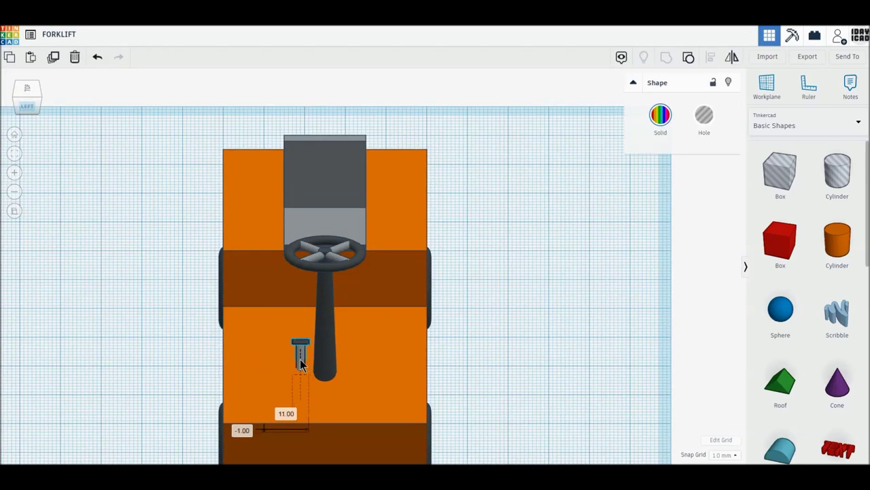
key(Up)
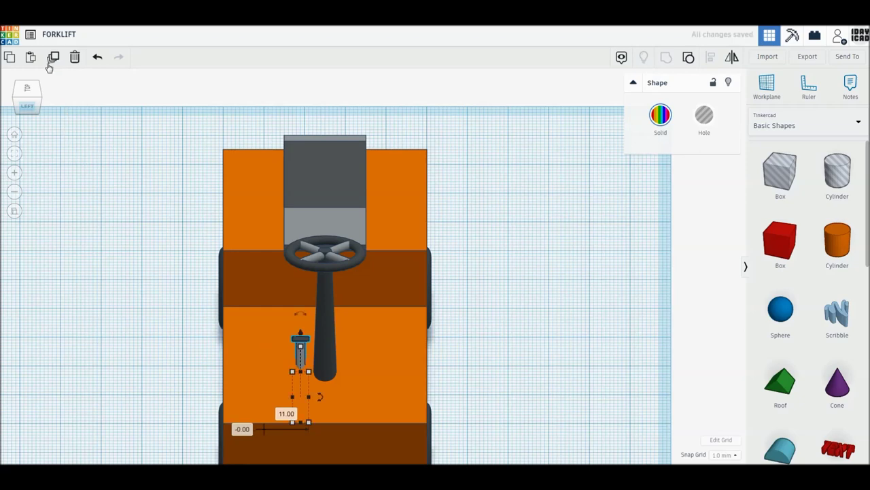
Duplicate the lever and position the copy just left of the original by the column
click(52, 59)
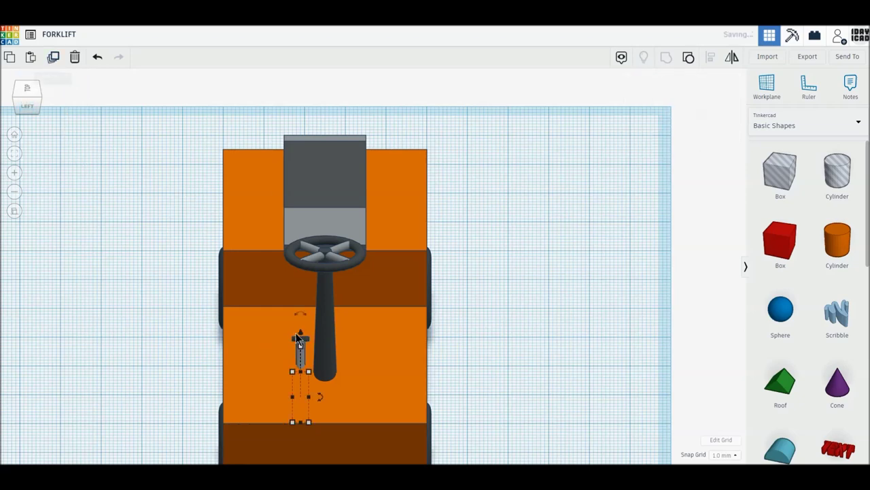
drag(303, 345, 284, 346)
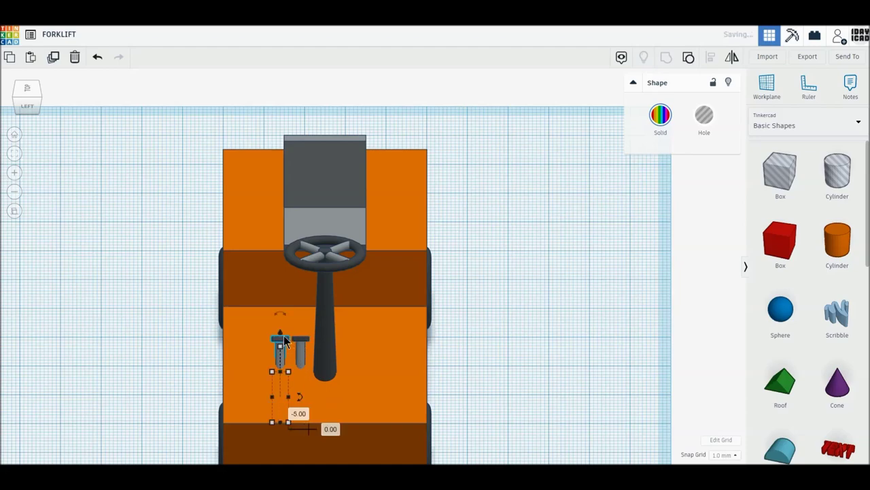
mouse_move(225, 375)
right_down()
mouse_move(433, 372)
mouse_move(494, 293)
right_up()
drag(489, 277, 491, 278)
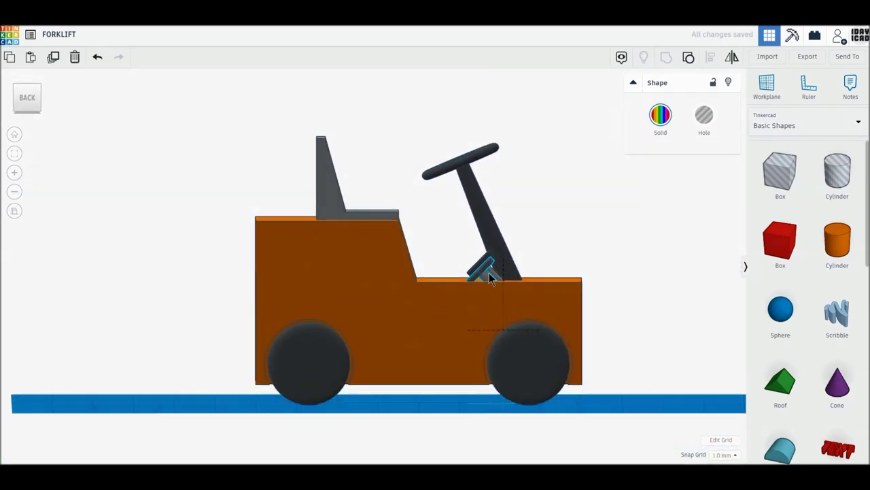
drag(491, 275, 491, 279)
right_drag(491, 279, 502, 310)
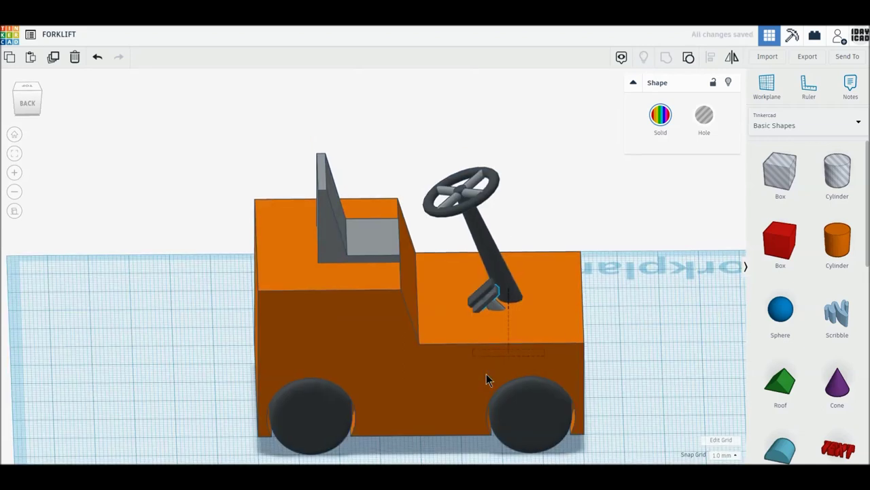
drag(494, 302, 486, 309)
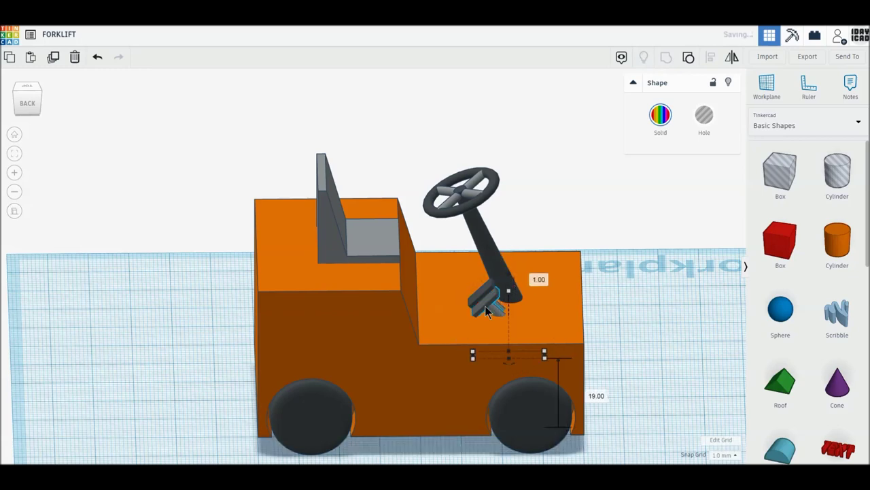
drag(480, 302, 492, 292)
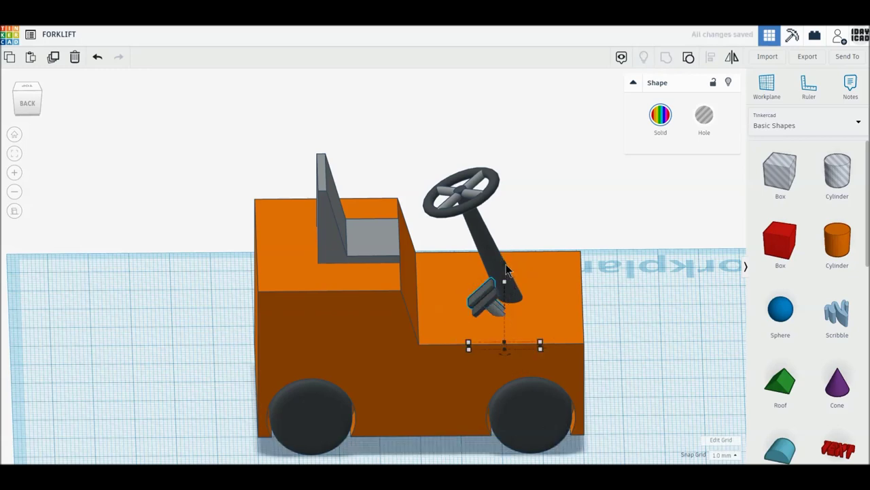
mouse_move(527, 319)
right_down()
mouse_move(602, 344)
mouse_move(655, 324)
mouse_move(633, 332)
mouse_move(513, 246)
right_up()
drag(507, 244, 512, 246)
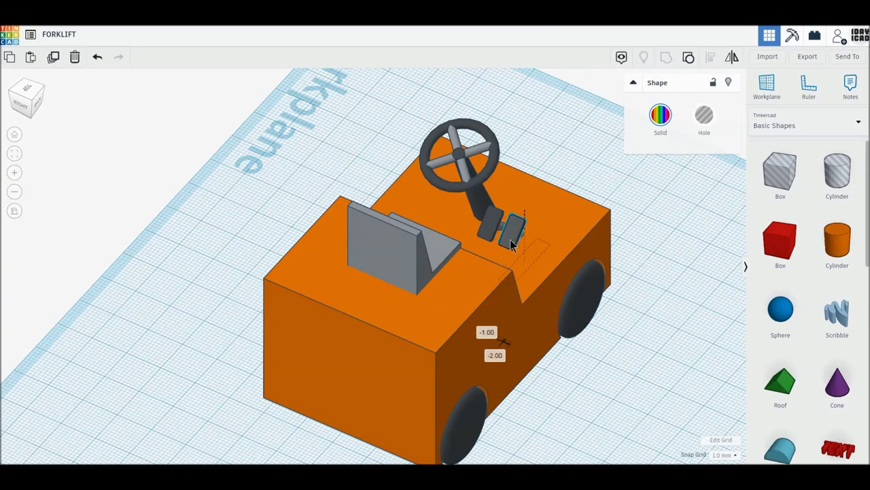
Orbit around to a front side view to check both levers
click(661, 369)
right_drag(521, 389, 85, 369)
mouse_move(476, 410)
right_down()
mouse_move(181, 406)
mouse_move(419, 425)
mouse_move(383, 383)
mouse_move(422, 404)
mouse_move(471, 407)
mouse_move(463, 400)
right_up()
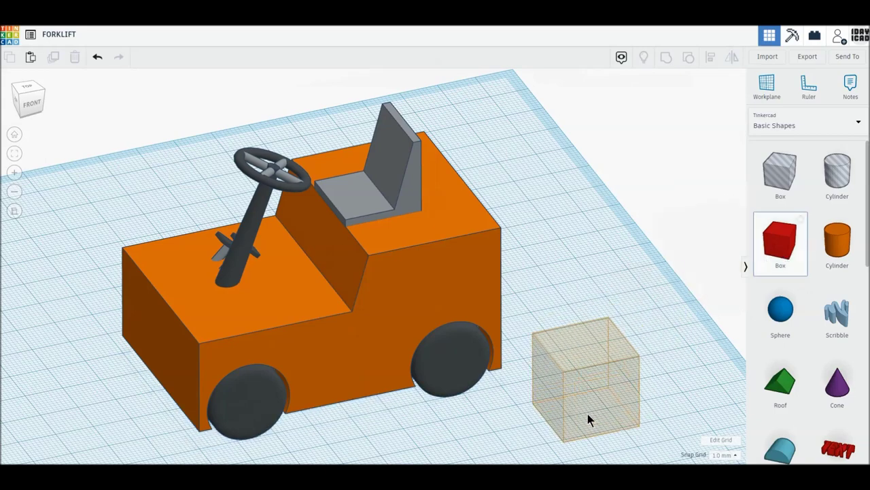
Place a red box near the forklift and stretch its footprint toward 50 mm in Top view
drag(787, 255, 587, 418)
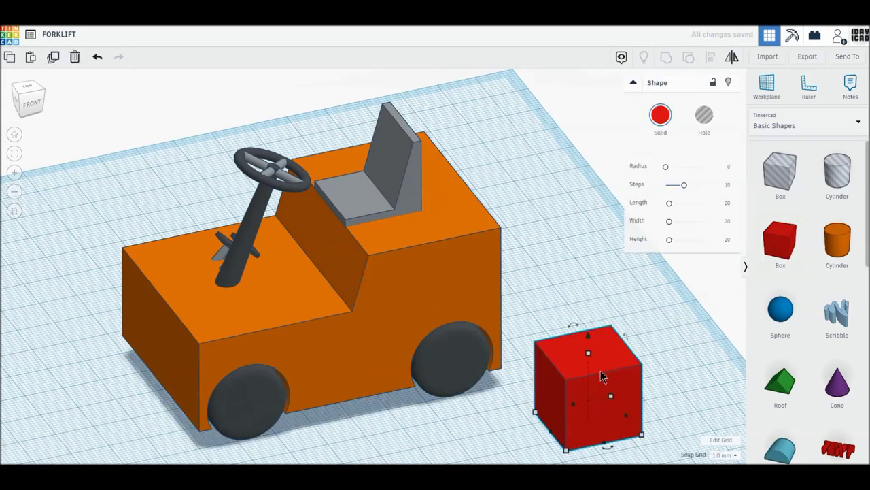
click(30, 88)
middle_drag(447, 369, 441, 288)
drag(529, 302, 514, 284)
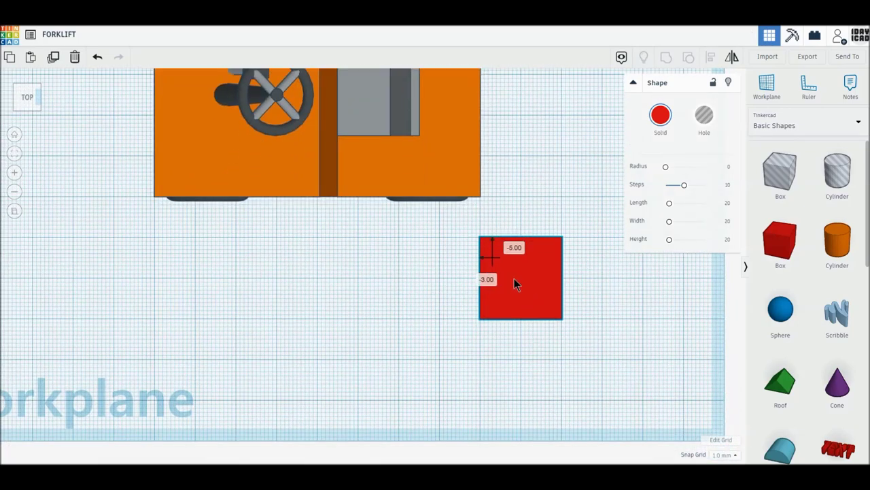
mouse_move(480, 319)
mouse_down()
mouse_move(397, 403)
mouse_move(363, 416)
mouse_move(359, 444)
mouse_up()
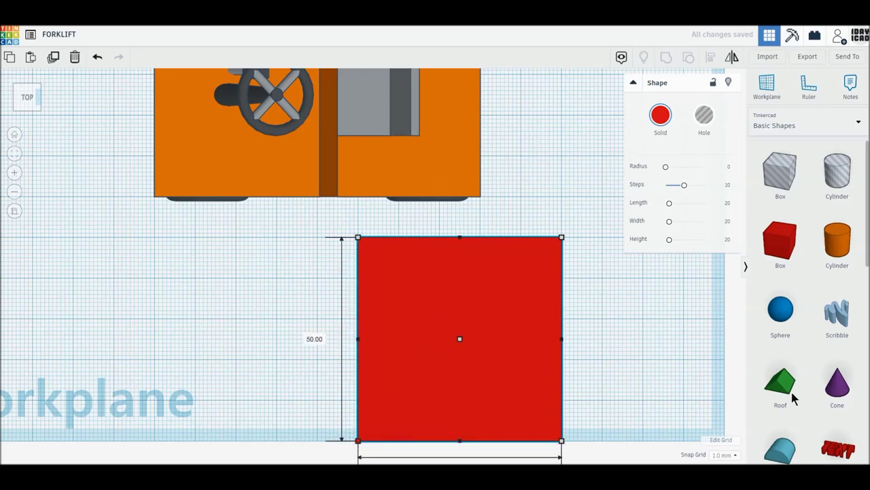
scroll(786, 387, down, 2)
scroll(785, 377, down, 3)
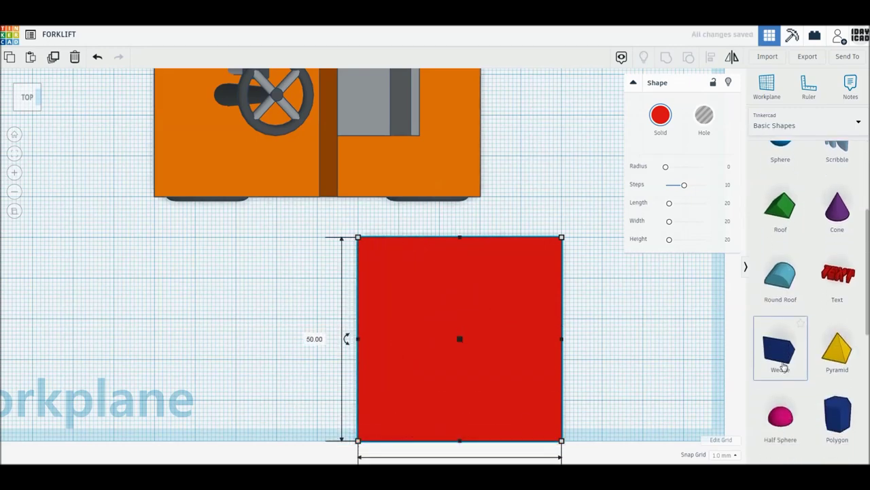
Add a wedge left of the red box, rotate it 90°, and make it a hole
click(756, 323)
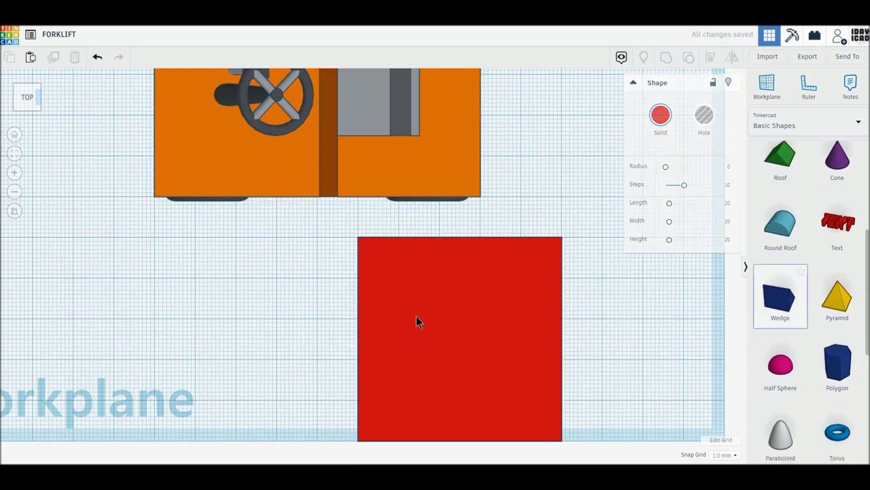
click(191, 329)
mouse_move(191, 329)
right_down()
mouse_move(233, 289)
mouse_move(237, 331)
right_up()
drag(232, 334, 270, 355)
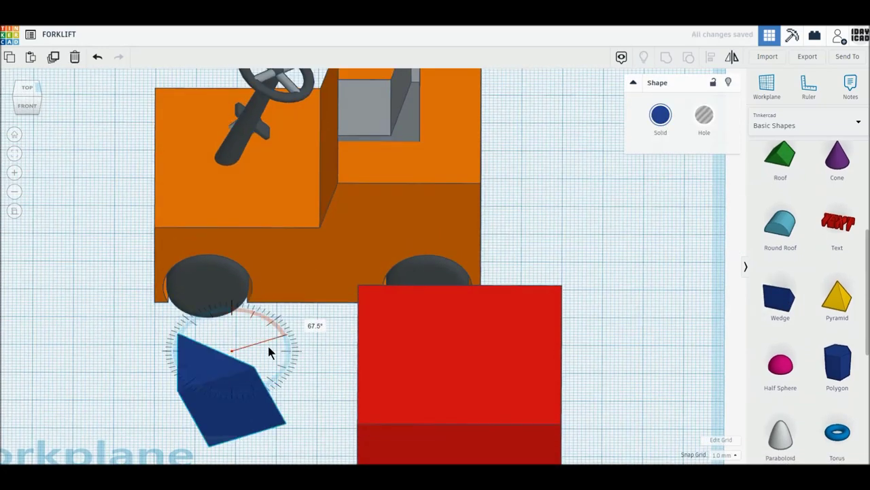
key(h)
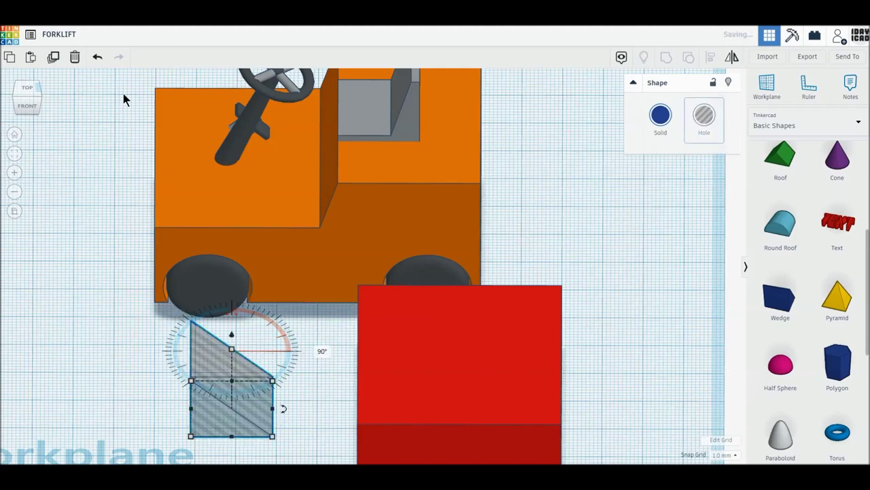
In Top view, mirror the wedge hole horizontally and vertically
click(27, 92)
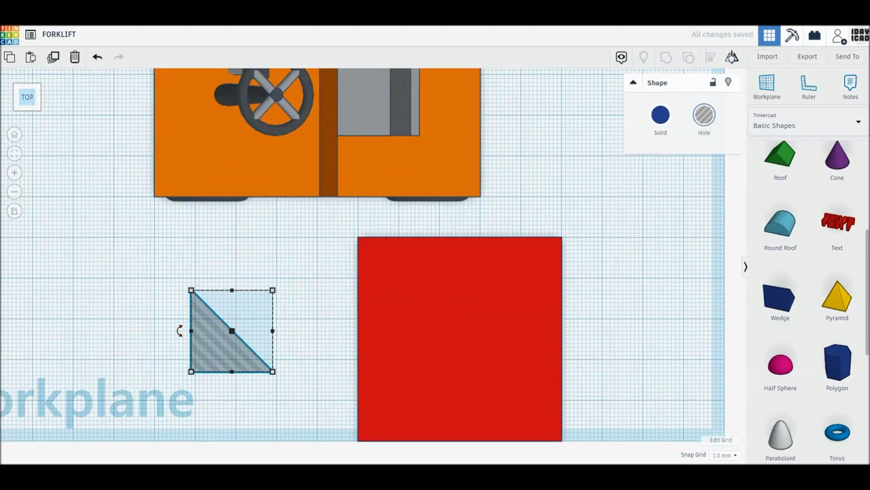
click(733, 60)
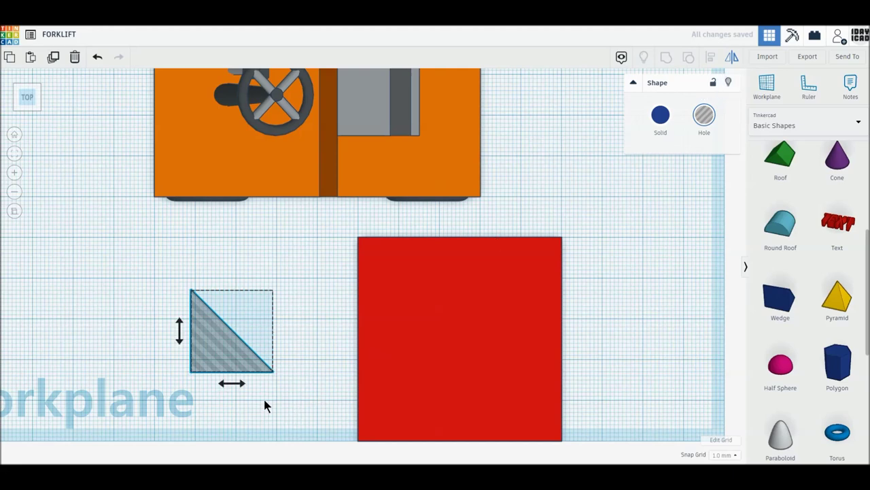
click(237, 386)
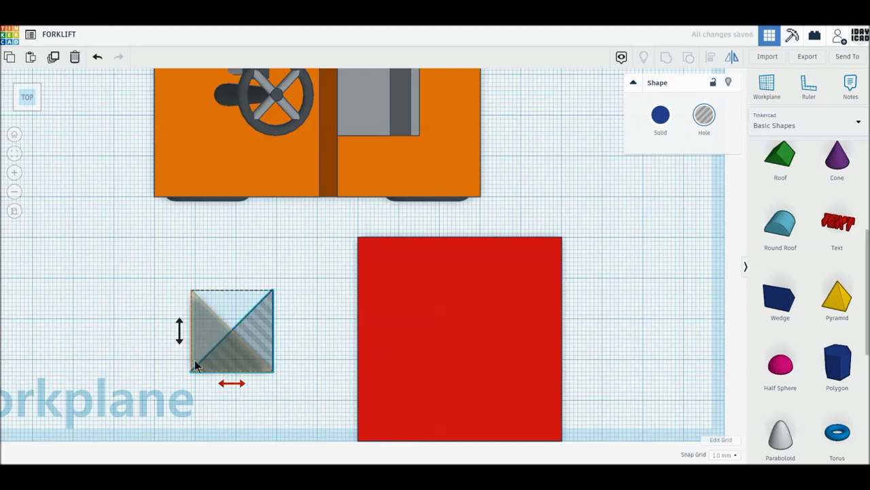
click(181, 342)
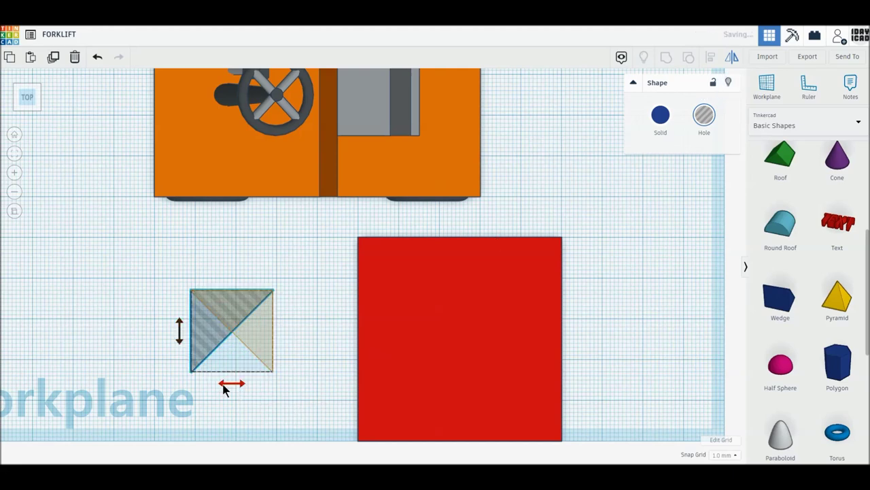
click(284, 404)
Align the wedge hole with the box's left edge and stretch it to 50 mm long
drag(214, 319, 377, 267)
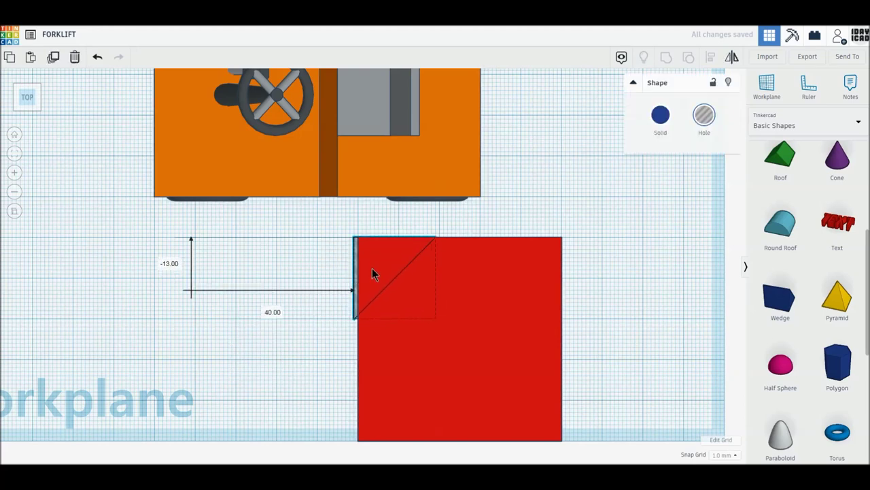
drag(377, 267, 365, 268)
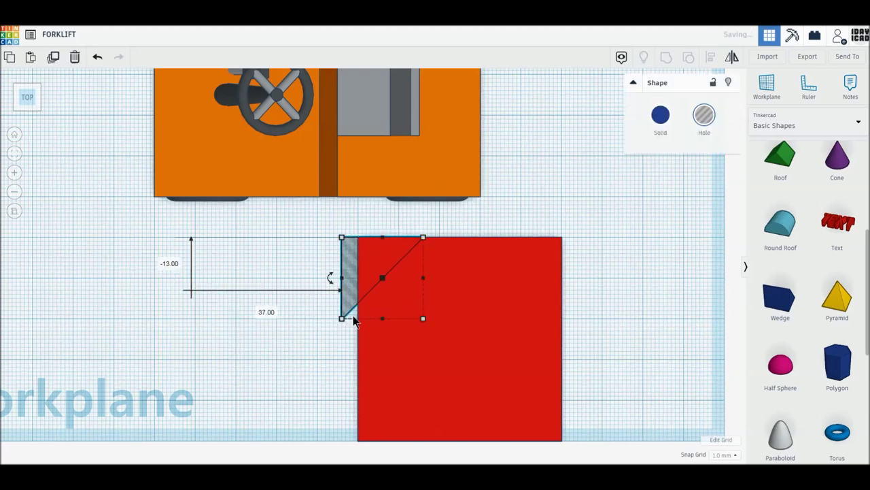
drag(343, 318, 362, 446)
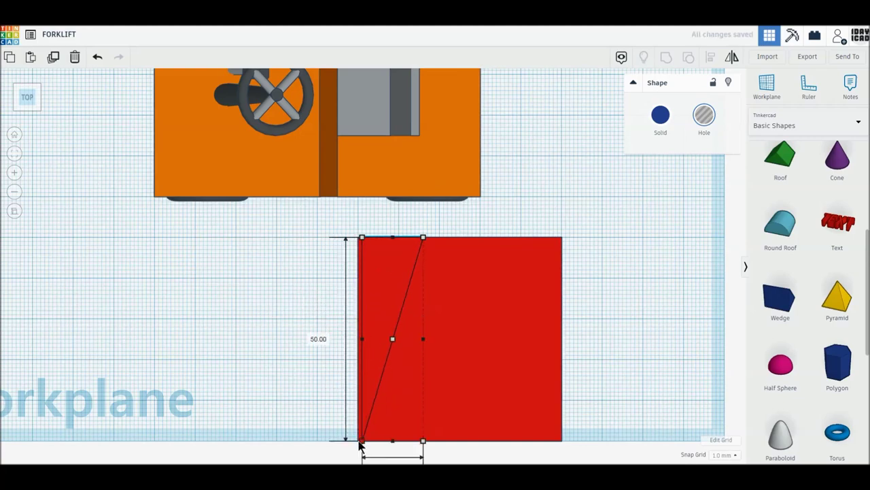
middle_drag(515, 374, 466, 322)
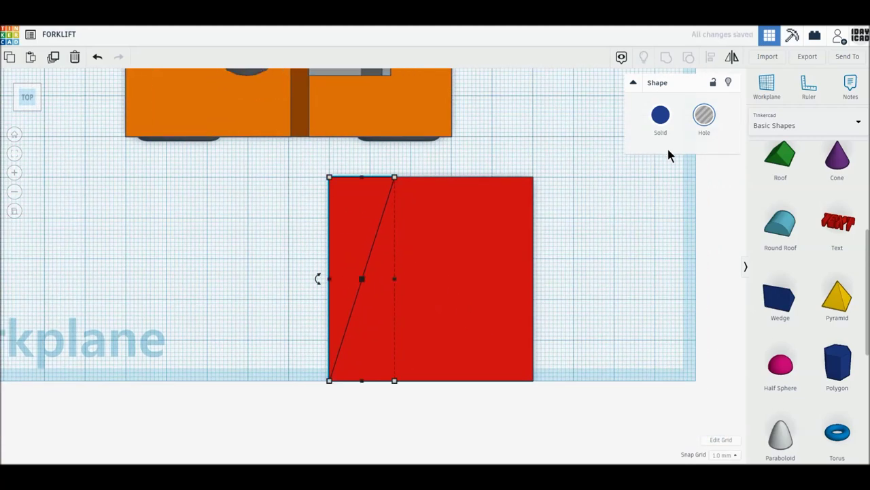
right_drag(542, 274, 383, 392)
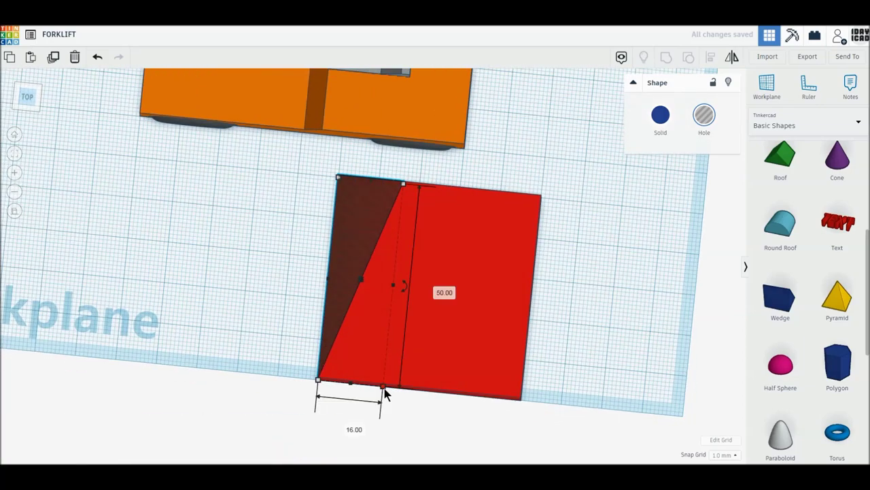
click(27, 96)
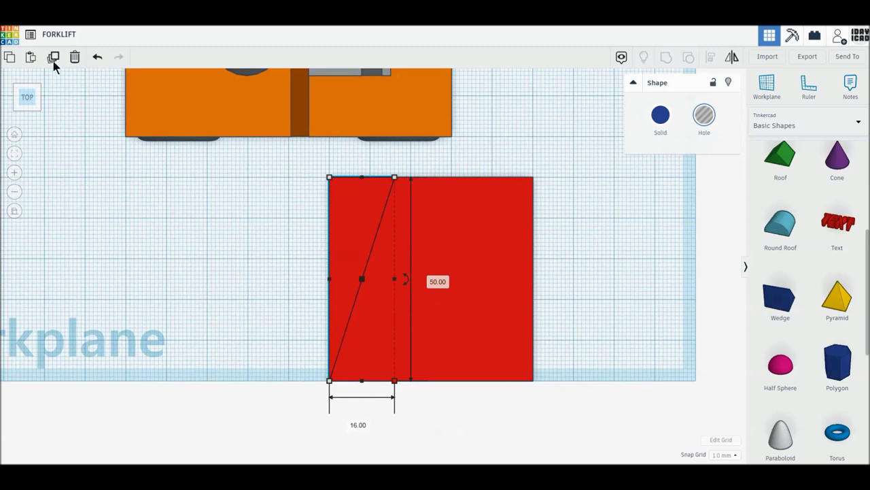
Duplicate the hole wedge and set the copy aside to the left
click(53, 59)
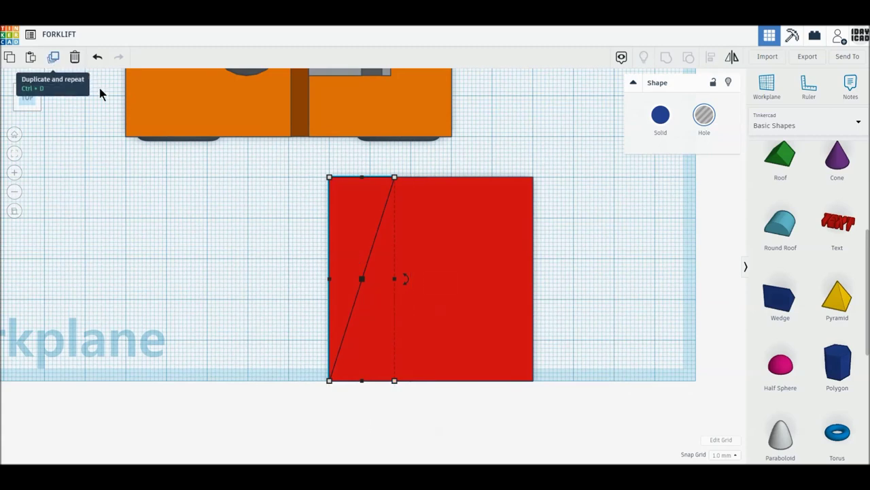
mouse_move(358, 222)
mouse_down()
mouse_move(353, 250)
mouse_move(391, 220)
mouse_up()
drag(338, 238, 207, 243)
right_drag(353, 269, 374, 257)
Set the height of both hole wedges to 22
click(360, 291)
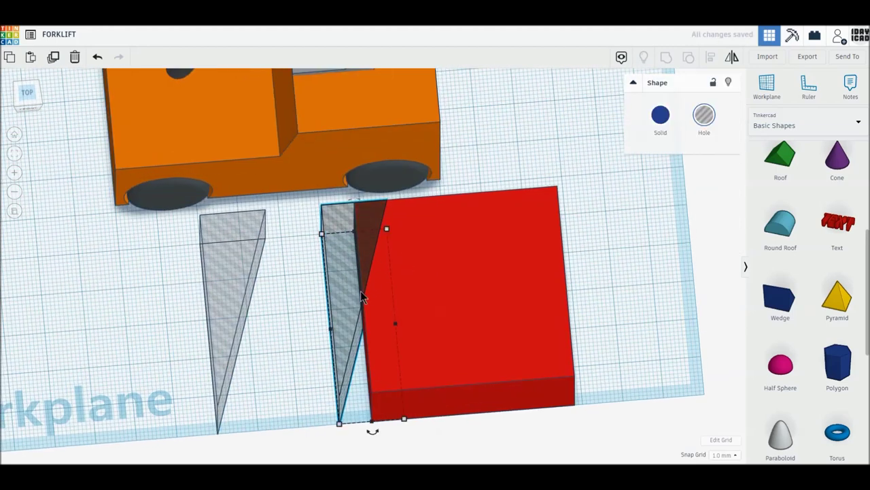
click(408, 312)
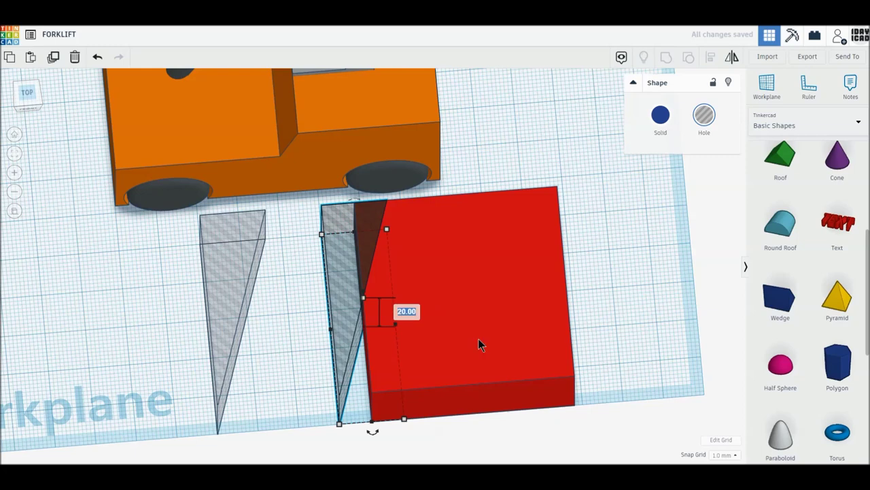
text(22)
key(Return)
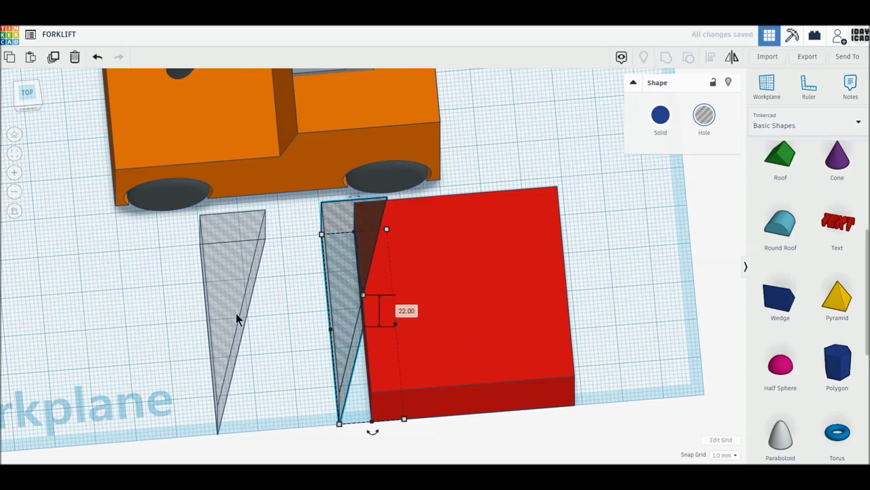
click(236, 313)
click(286, 322)
text(22)
key(Return)
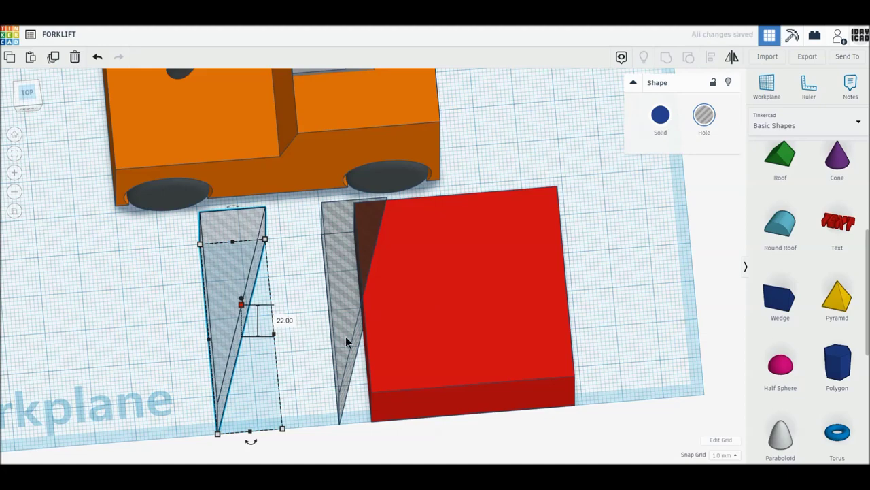
click(160, 300)
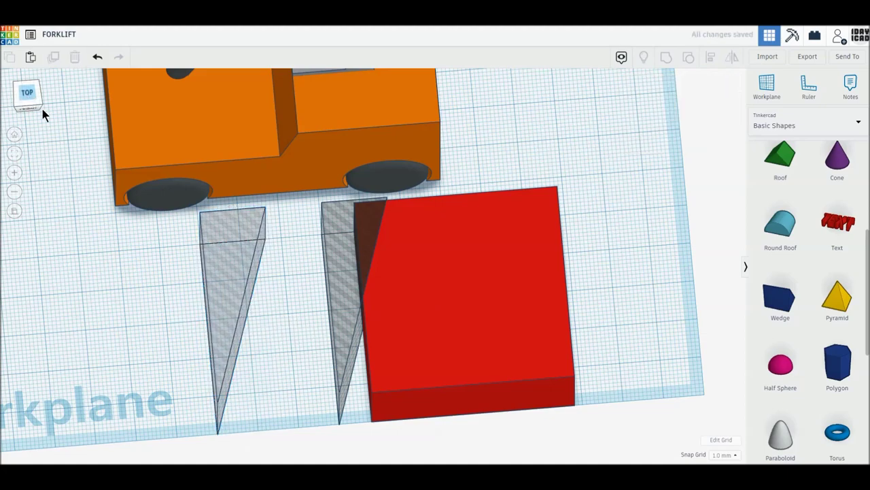
In Top view, mirror the copied wedge both ways and place it on the red box
click(40, 106)
mouse_move(442, 303)
mouse_down()
mouse_move(421, 310)
mouse_move(406, 301)
mouse_up()
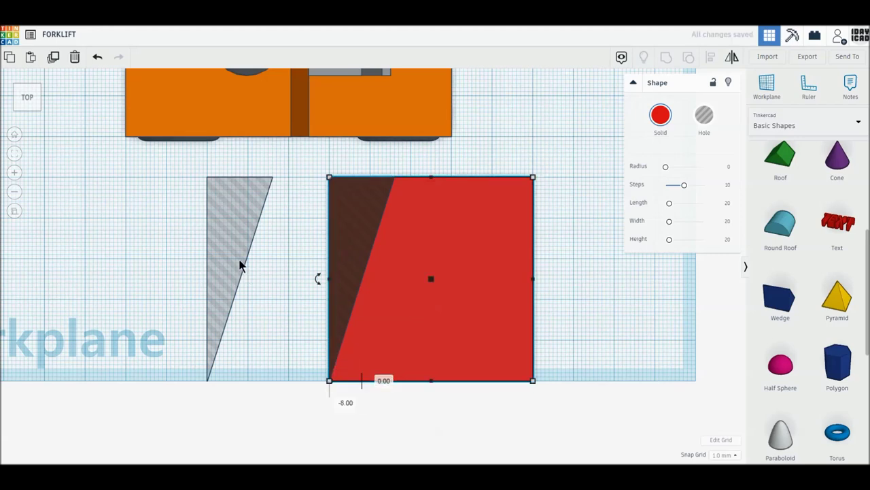
click(239, 265)
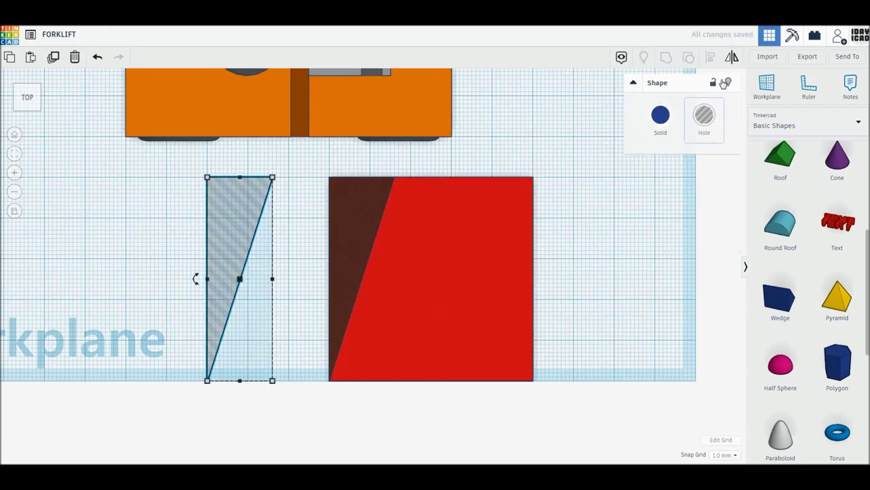
key(m)
click(196, 279)
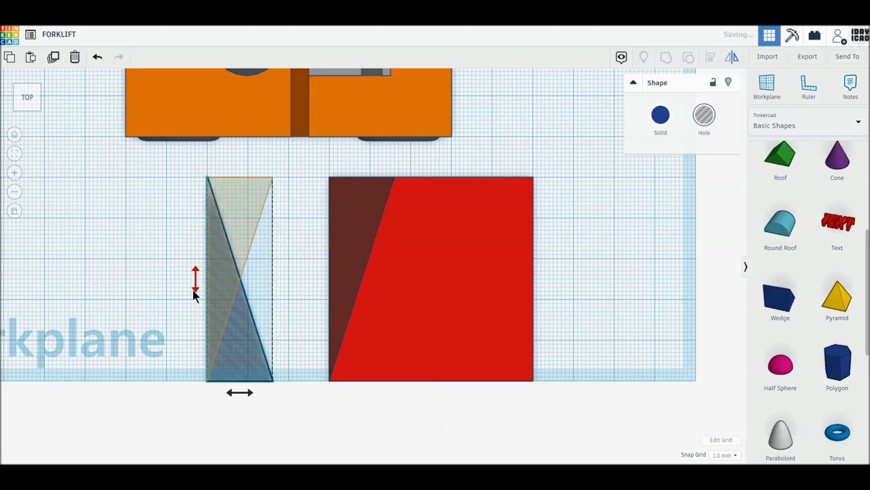
click(248, 393)
mouse_move(257, 283)
mouse_down()
mouse_move(416, 310)
mouse_move(393, 304)
mouse_up()
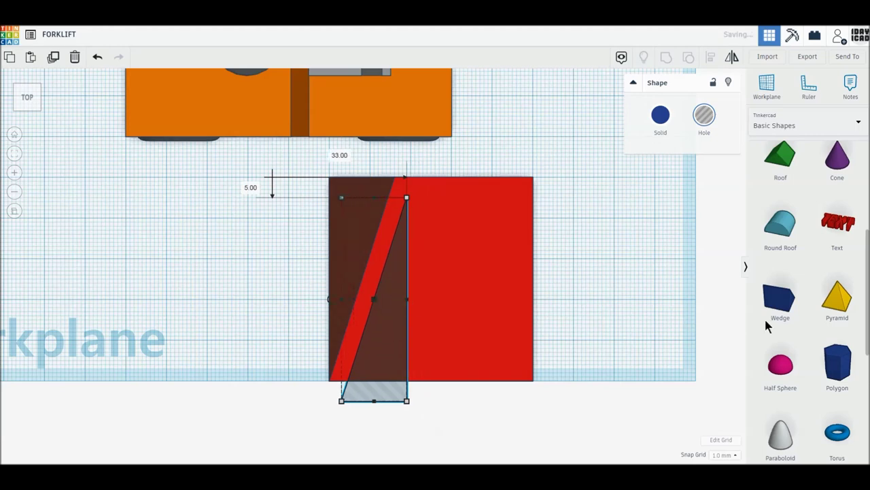
Add a box hole beside the slanted strip and nudge the flipped wedge into line
scroll(798, 340, up, 3)
scroll(787, 230, up, 2)
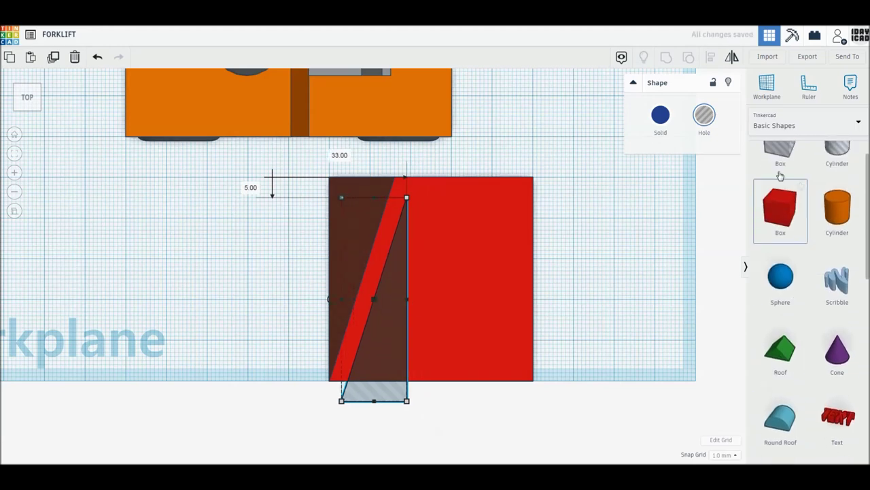
drag(780, 170, 458, 250)
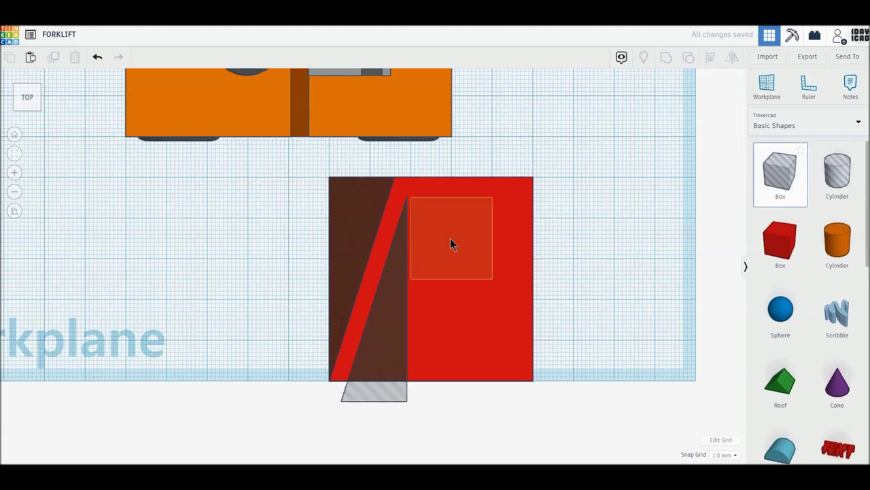
drag(458, 247, 447, 238)
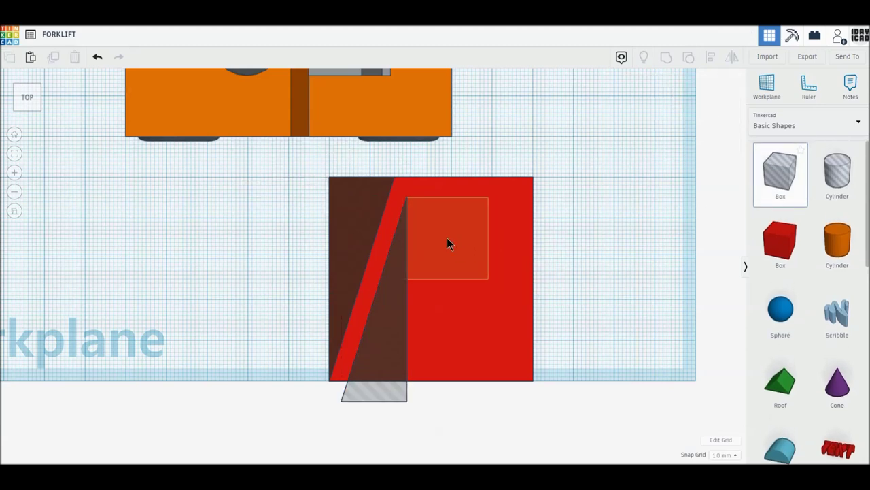
key(Up)
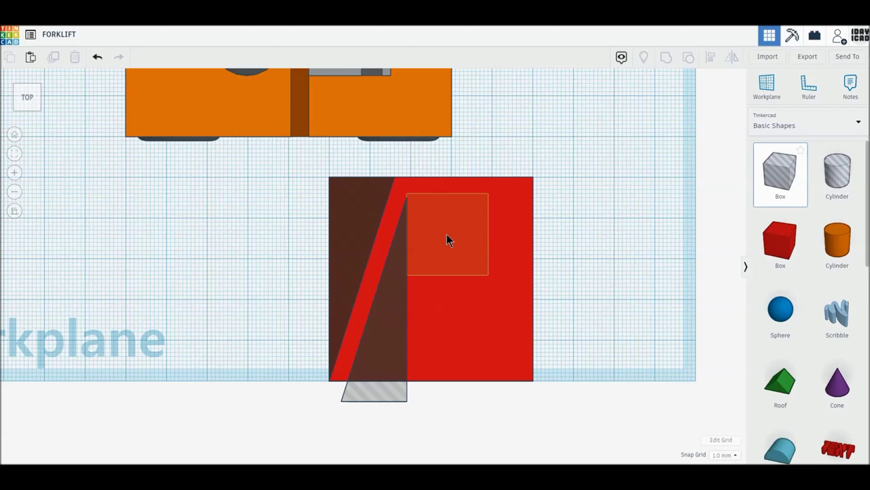
drag(448, 232, 450, 231)
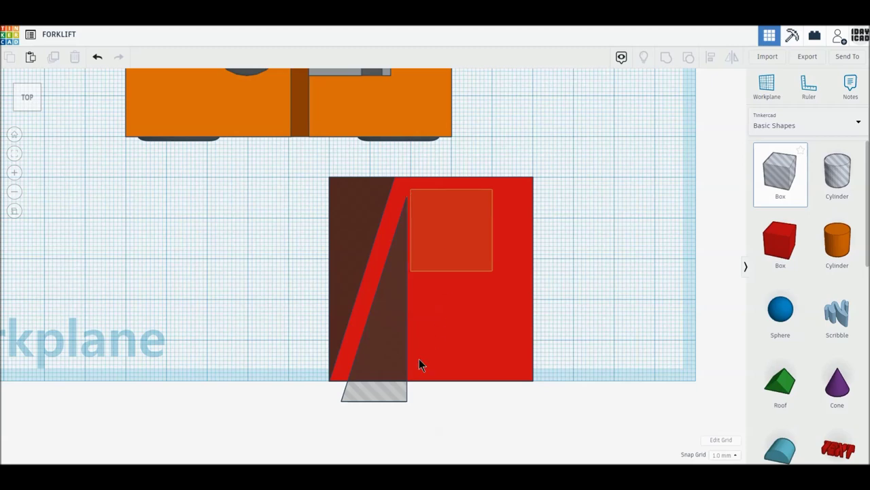
drag(396, 397, 398, 394)
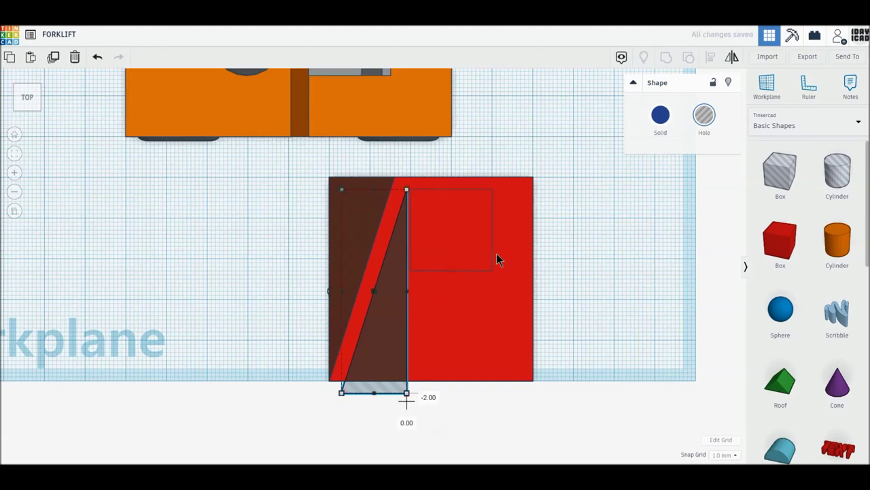
Resize the box hole to 28×50 mm and slide the red box back under the holes
mouse_move(471, 246)
mouse_down()
mouse_move(424, 258)
mouse_move(226, 249)
mouse_up()
drag(476, 251, 465, 249)
drag(493, 296, 520, 399)
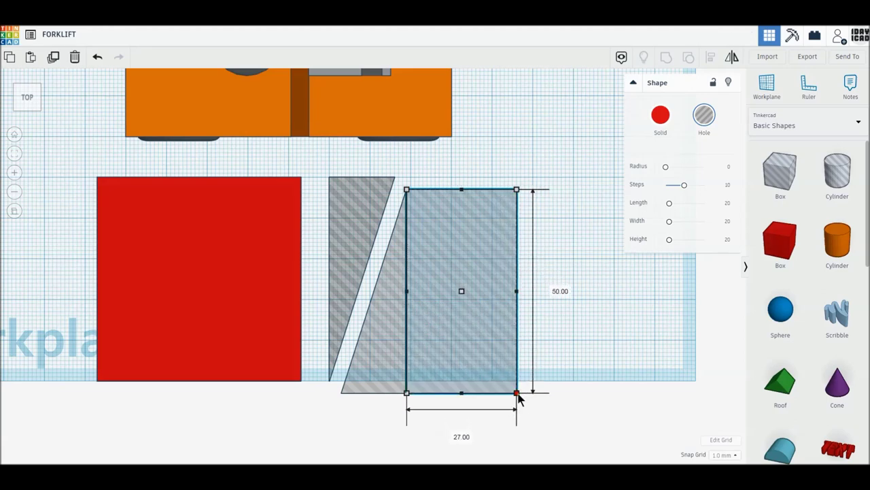
drag(520, 399, 523, 399)
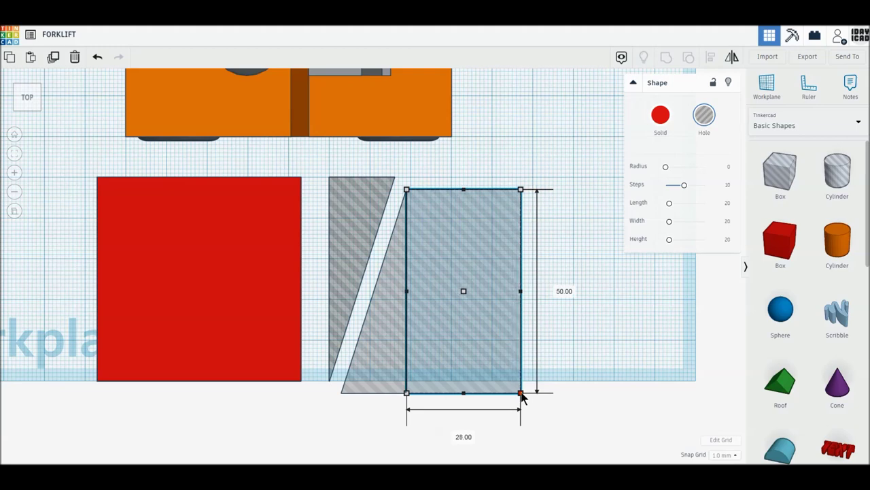
click(612, 398)
drag(170, 327, 400, 333)
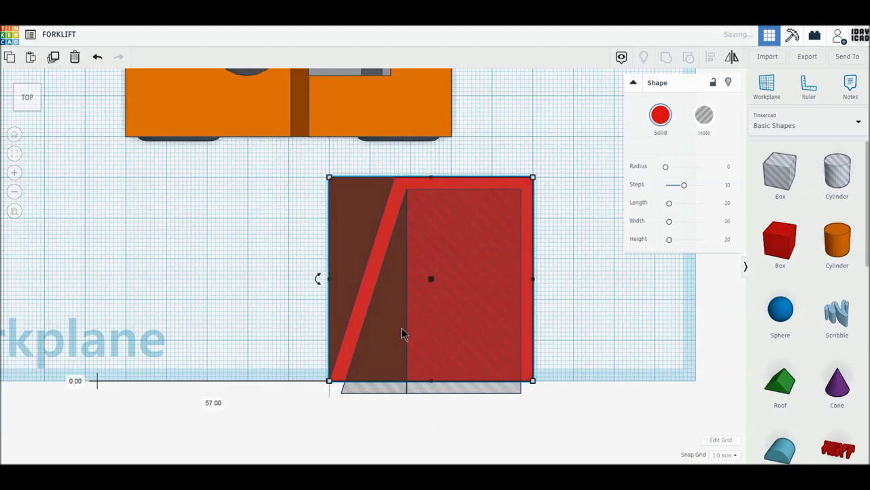
Select the red box together with all its holes and group them into one frame
click(416, 408)
right_drag(415, 409, 418, 355)
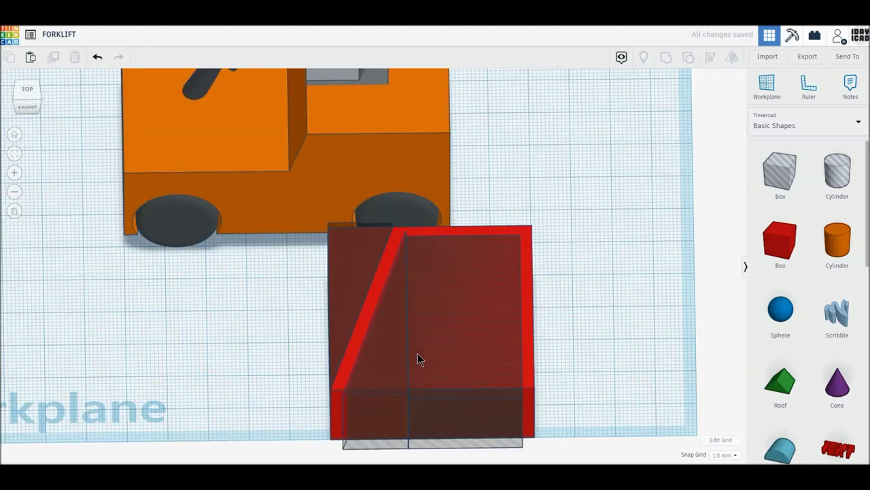
click(442, 436)
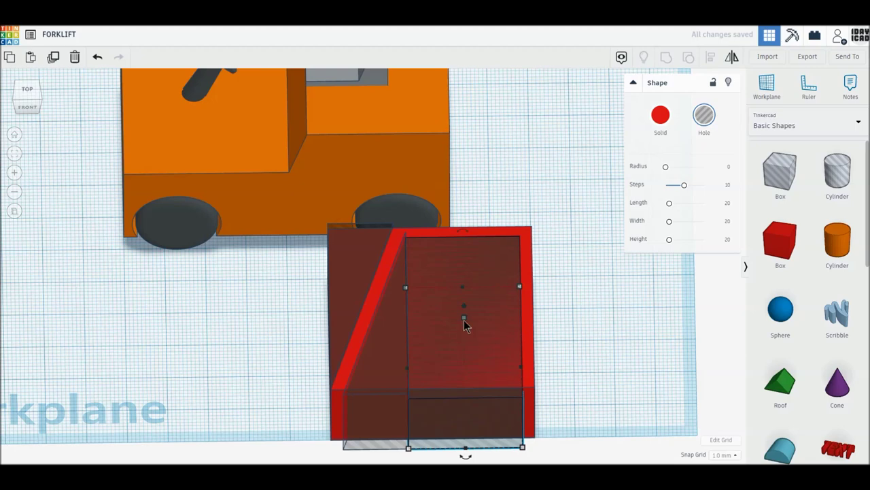
mouse_move(276, 292)
mouse_down()
mouse_move(439, 400)
mouse_move(561, 420)
mouse_up()
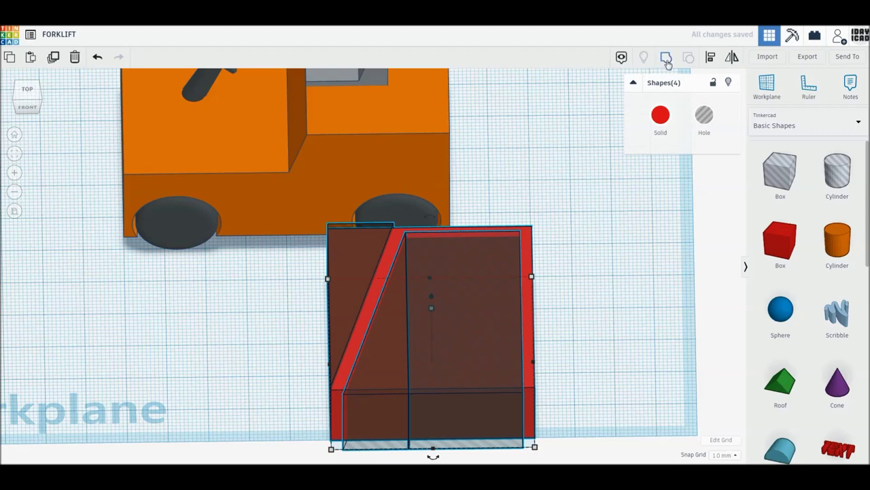
click(667, 63)
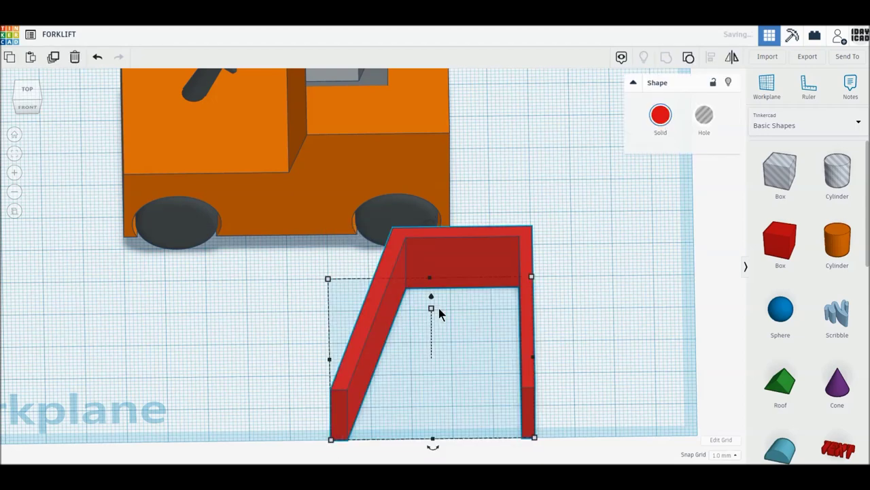
Make the frame 3 mm high, colour it dark navy blue, and rotate it 90° upright
click(465, 333)
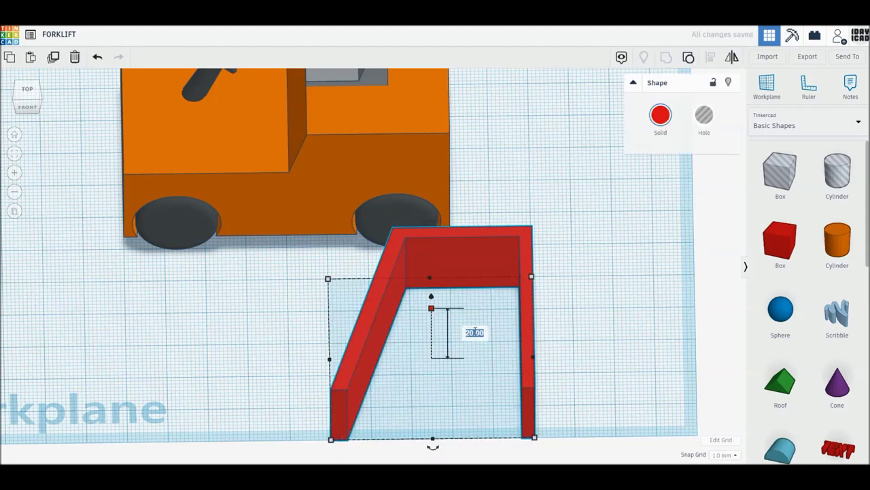
text(3)
key(Return)
right_drag(571, 293, 536, 355)
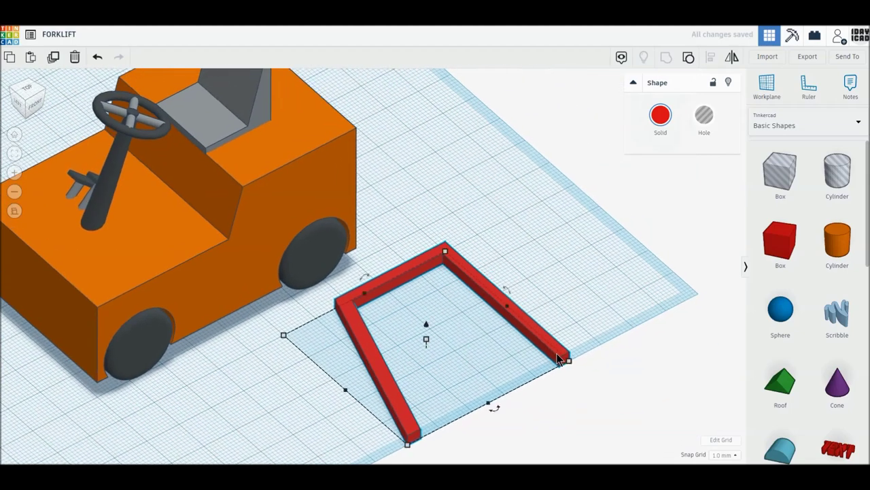
click(660, 115)
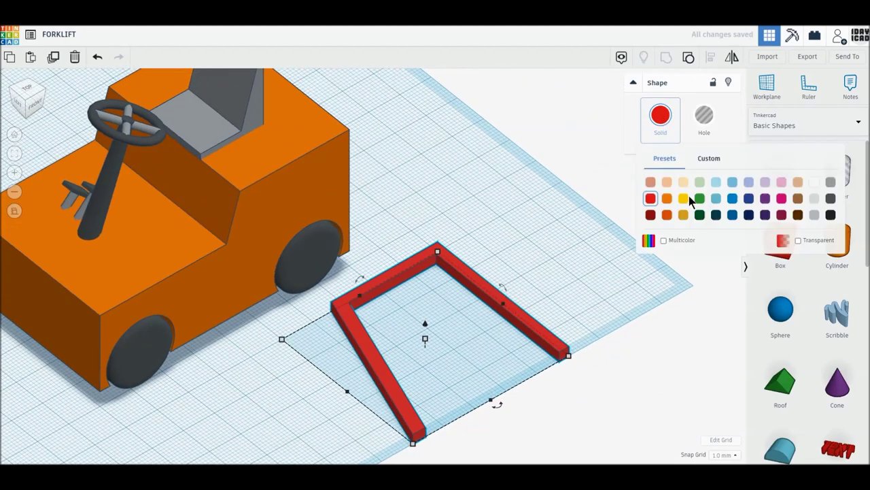
click(748, 215)
drag(510, 287, 526, 316)
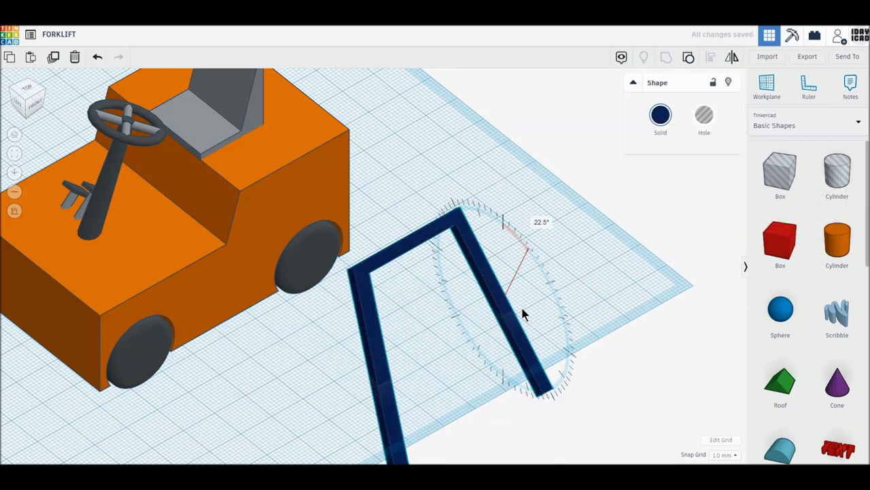
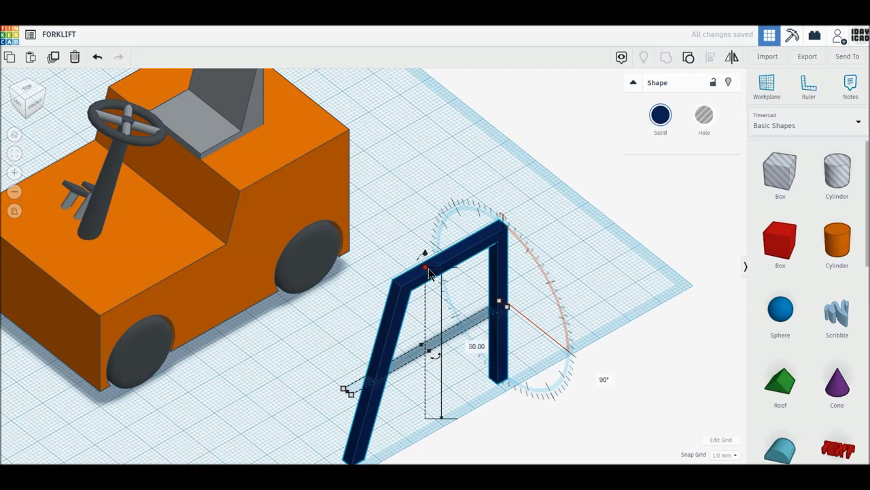
Drop the navy frame to elevation 0 and add a red box to the workplane
drag(425, 257, 425, 228)
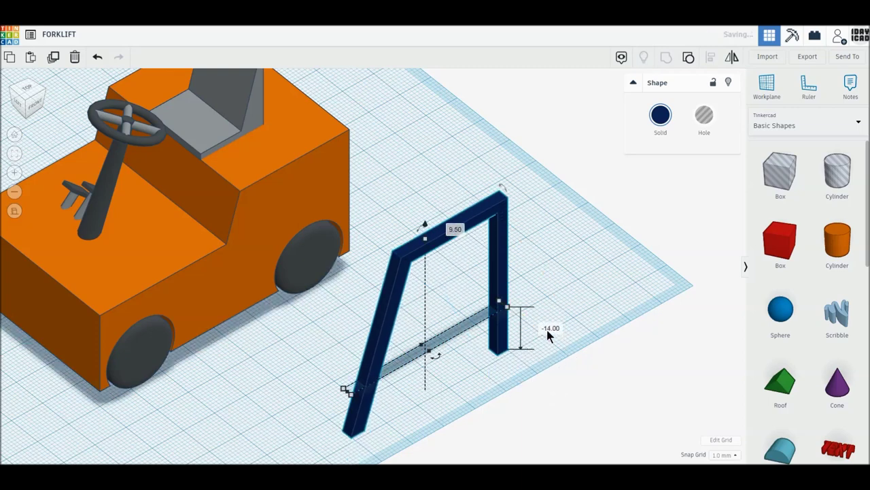
text(0)
key(Return)
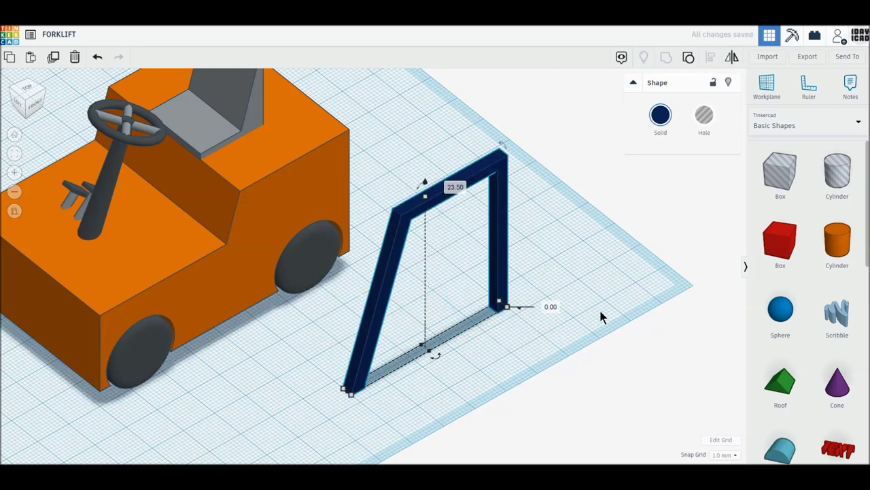
click(599, 308)
drag(780, 242, 611, 293)
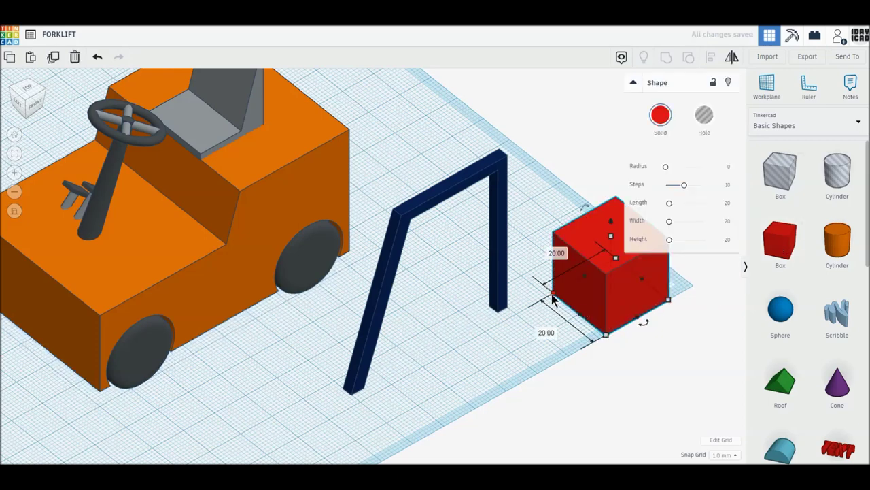
click(447, 281)
Move the navy frame over the seat, lift it onto the body, and resize it to 60 by 55 mm
click(443, 199)
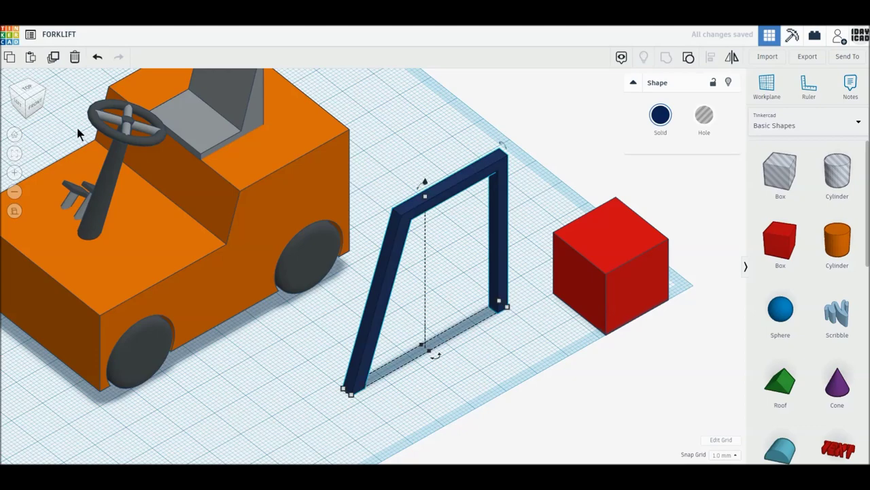
click(34, 103)
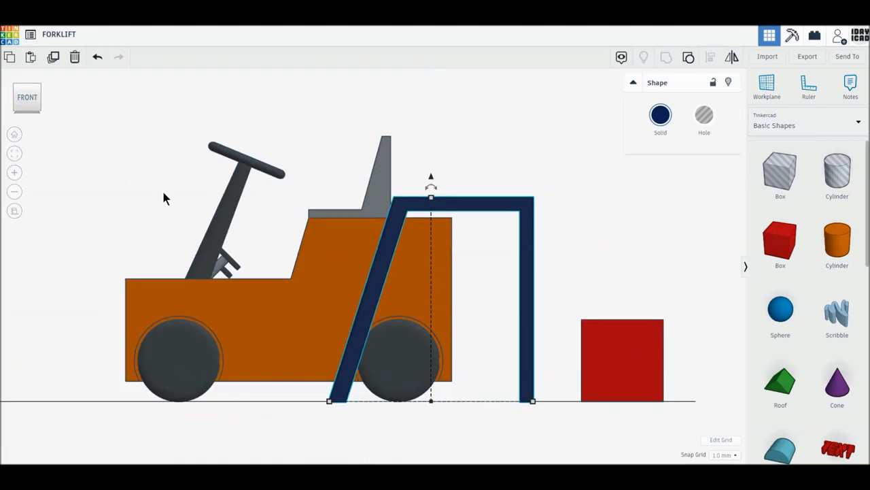
drag(529, 285, 406, 287)
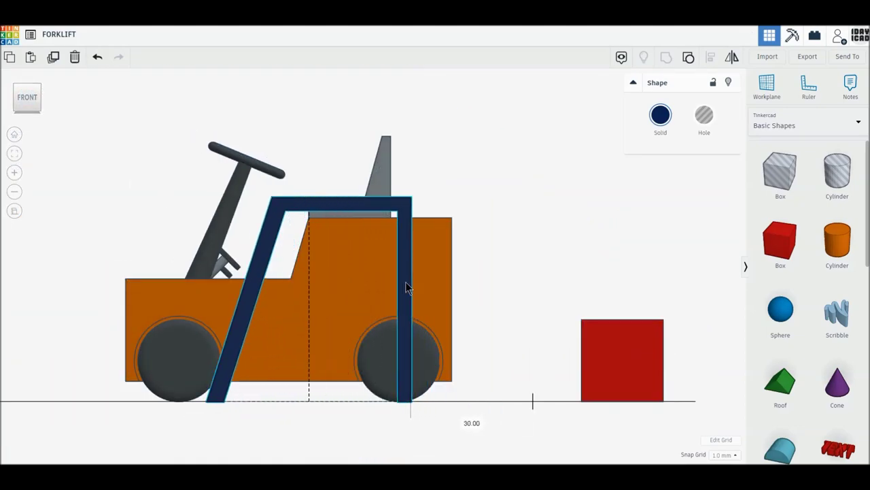
mouse_move(310, 170)
mouse_down()
mouse_move(304, 60)
mouse_move(303, 68)
mouse_up()
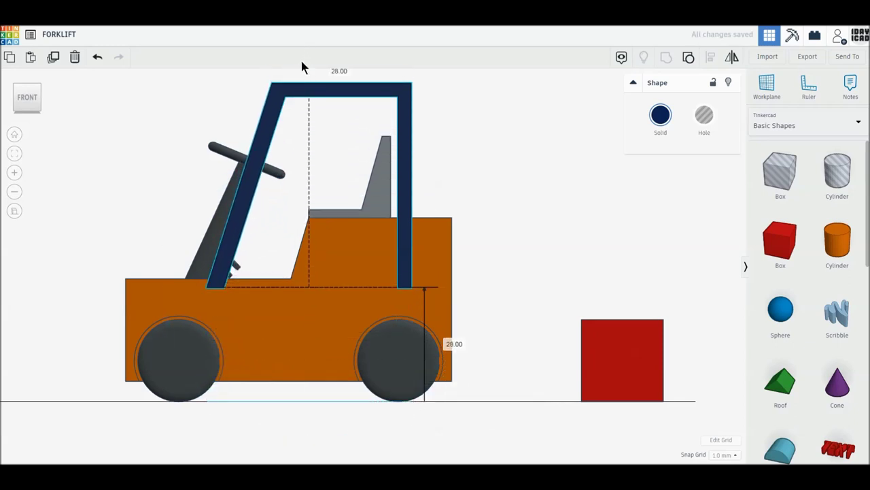
middle_drag(352, 137, 386, 216)
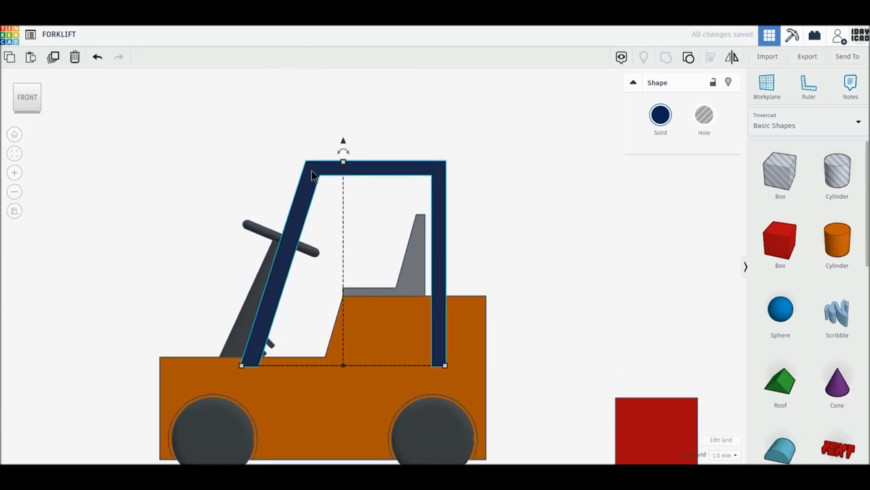
drag(242, 365, 180, 366)
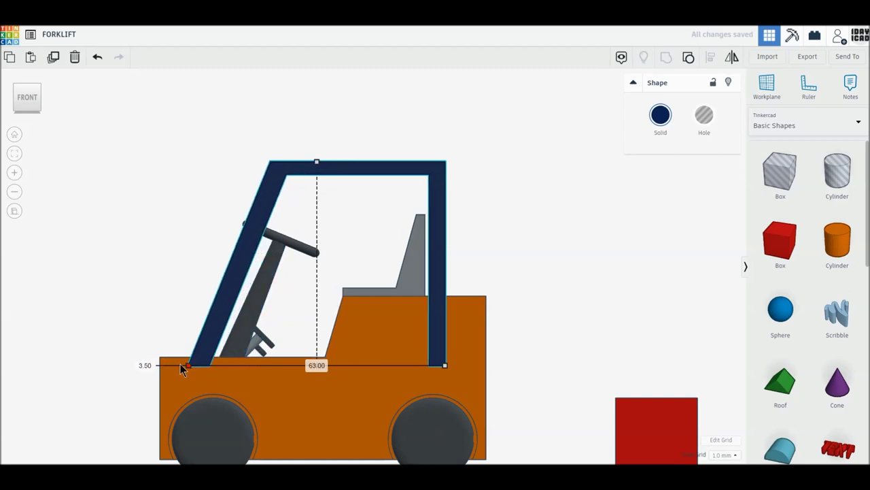
drag(179, 363, 200, 367)
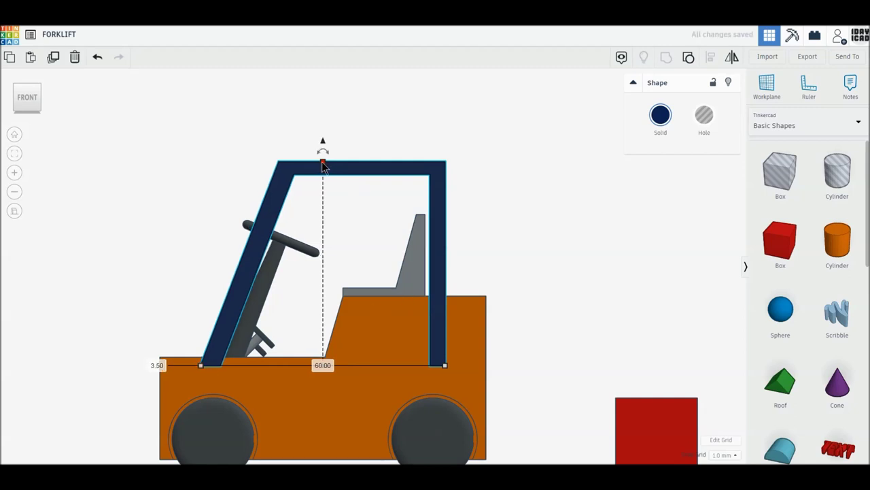
drag(323, 165, 323, 146)
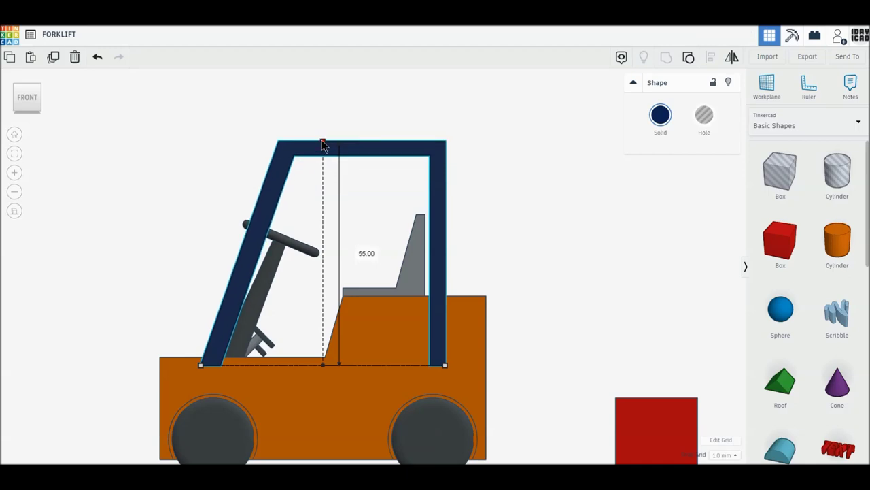
mouse_move(203, 197)
right_down()
mouse_move(422, 246)
mouse_move(105, 199)
right_up()
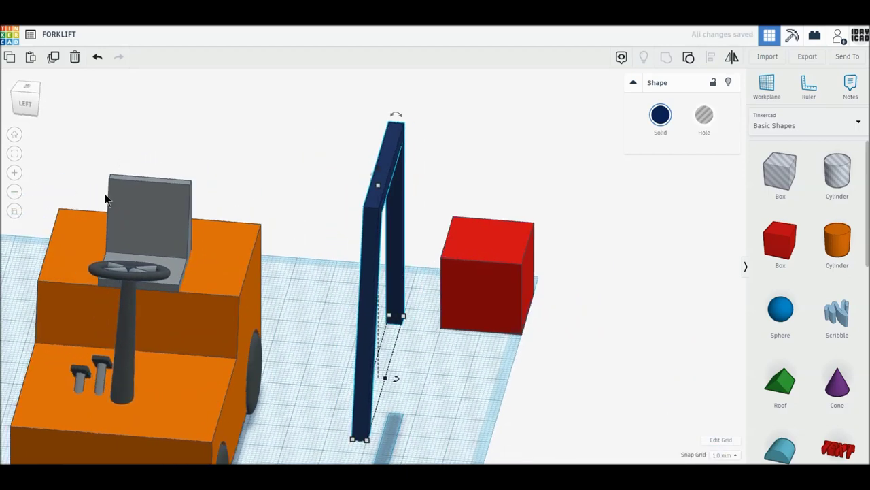
Place the navy bar on the body's right edge and a duplicate on the left edge
click(28, 91)
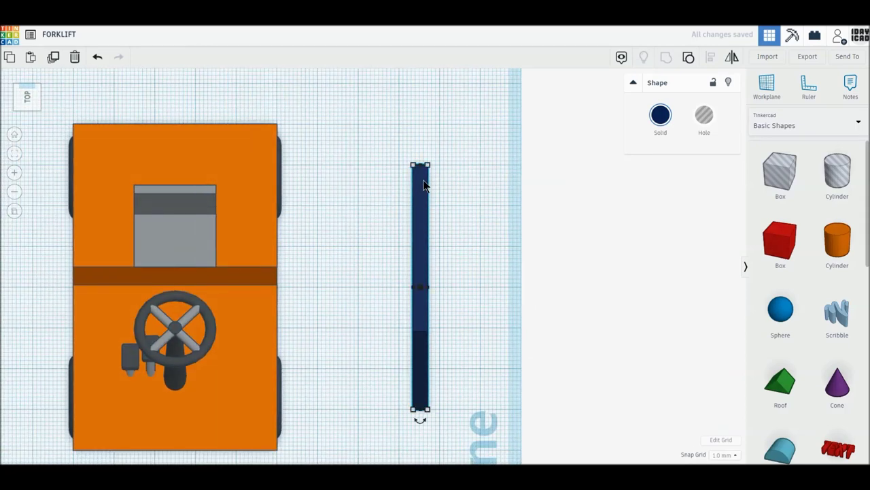
drag(423, 184, 258, 181)
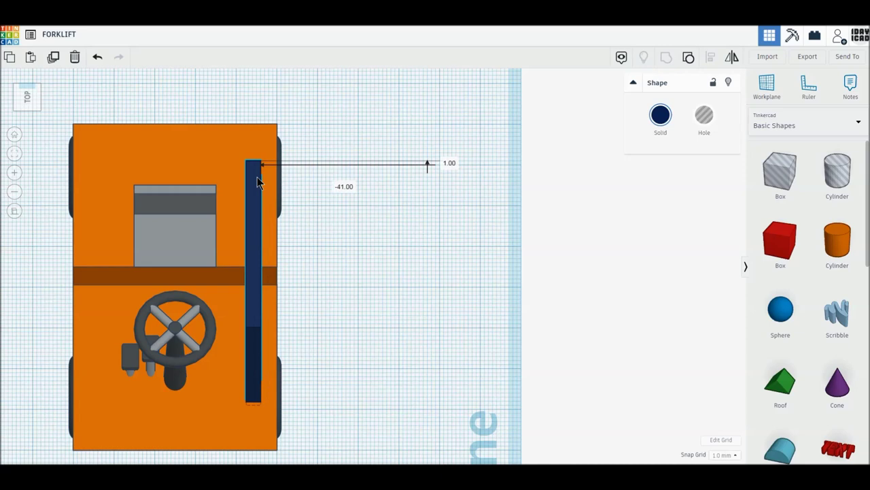
drag(257, 181, 260, 181)
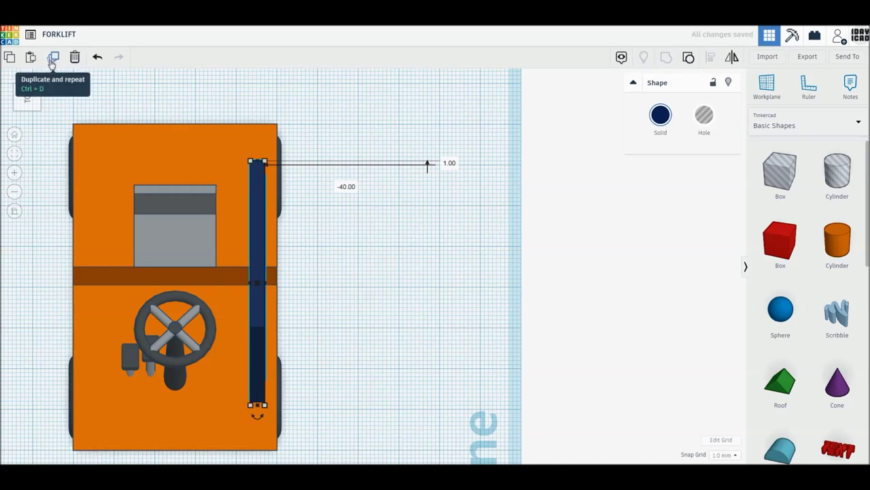
click(53, 60)
drag(261, 216, 100, 217)
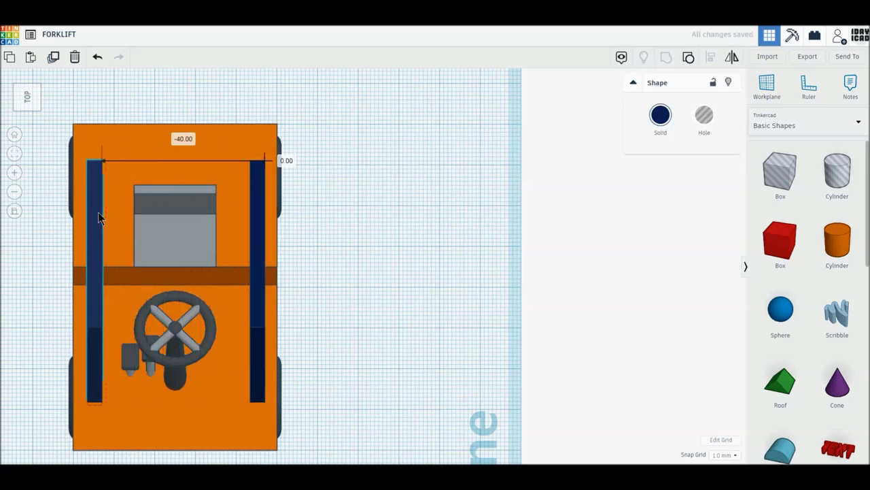
drag(99, 218, 94, 212)
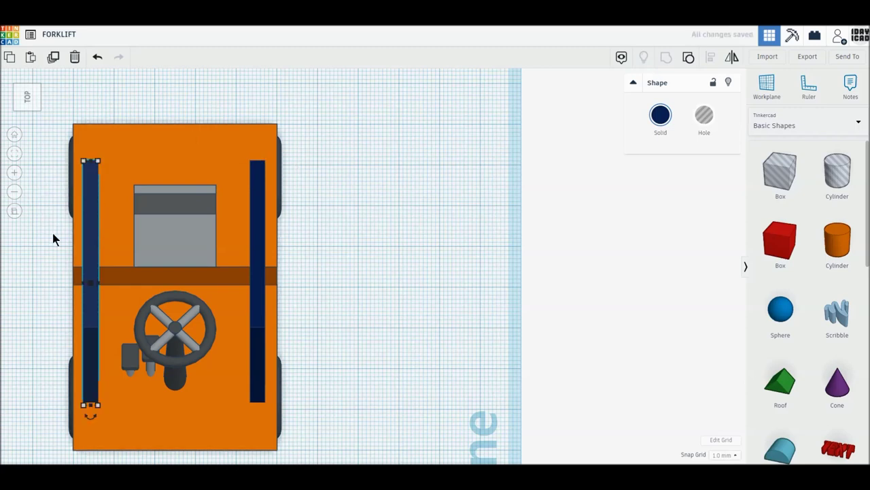
click(52, 230)
middle_drag(112, 257, 172, 254)
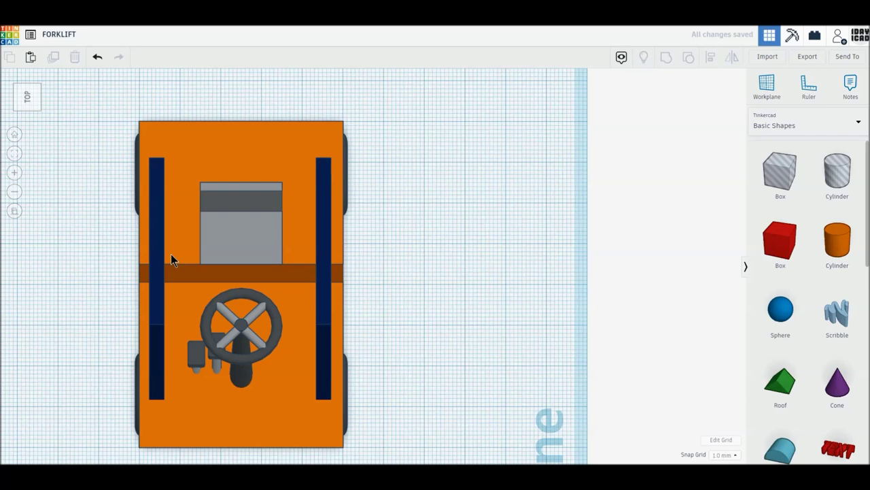
drag(158, 257, 150, 255)
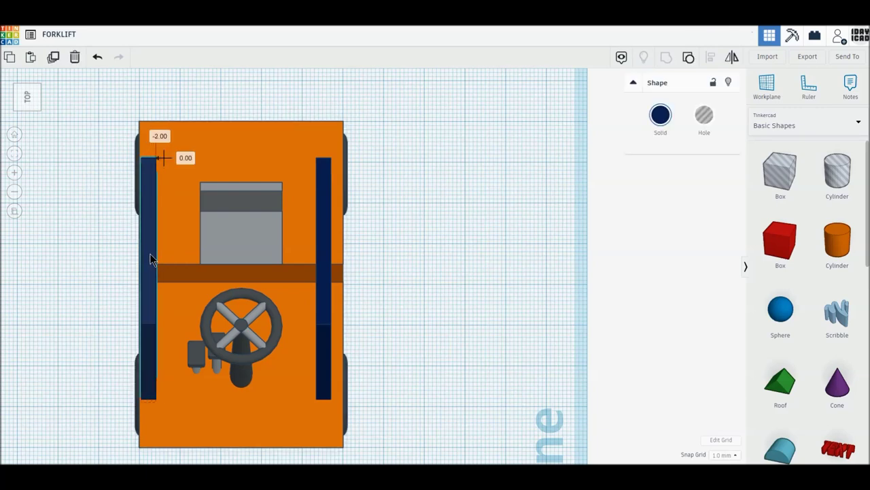
click(110, 261)
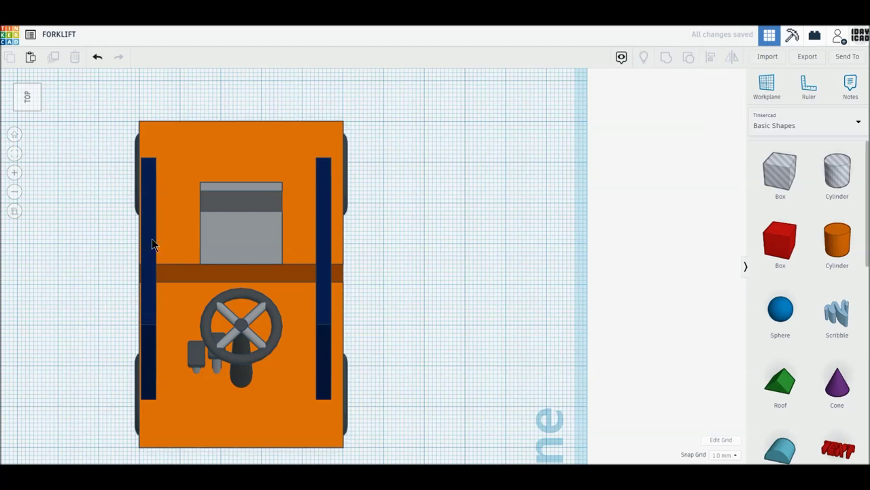
Set both navy bars to 3 mm wide
click(152, 244)
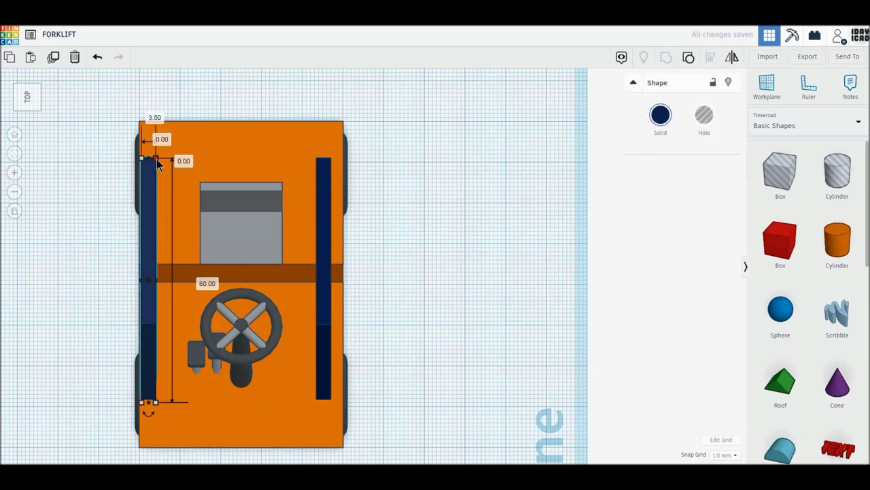
click(149, 113)
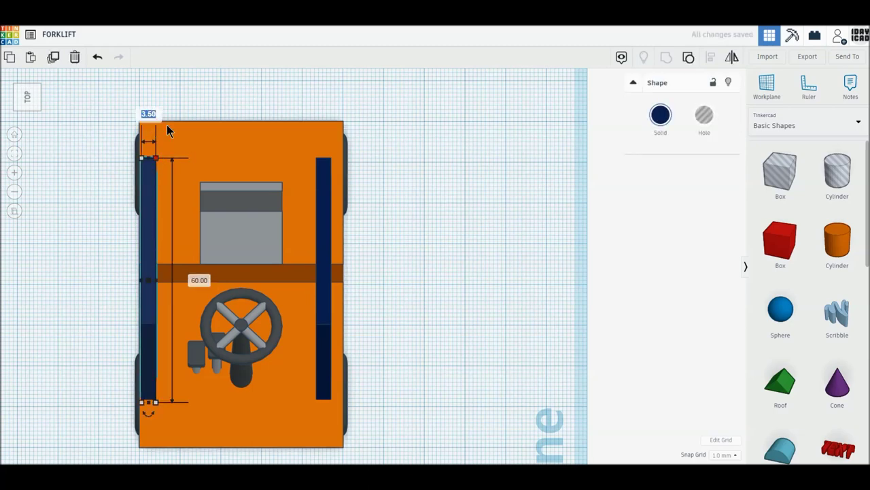
text(3)
key(Return)
click(324, 194)
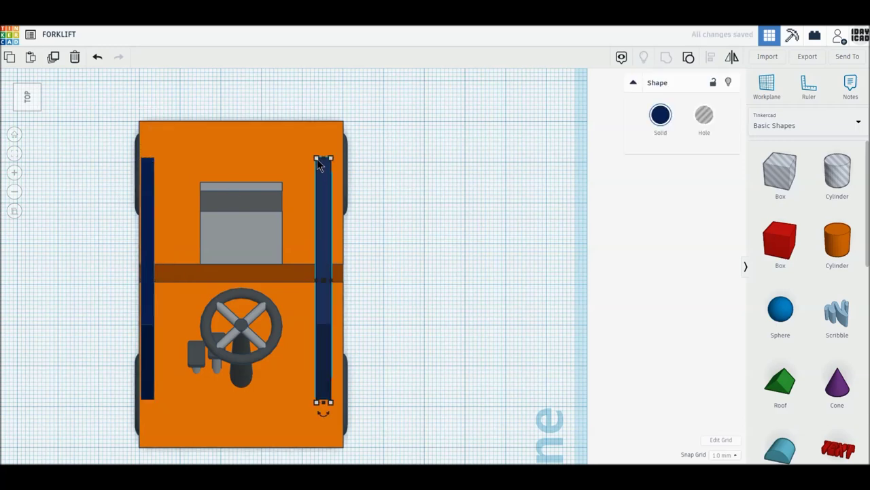
click(324, 114)
text(3)
key(Return)
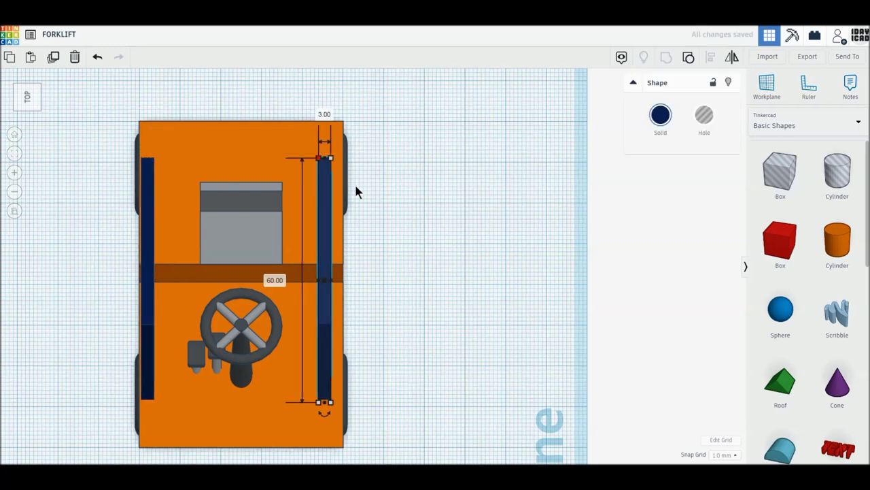
Fine-tune both bars so they sit flush with the body's side edges
drag(325, 198, 334, 198)
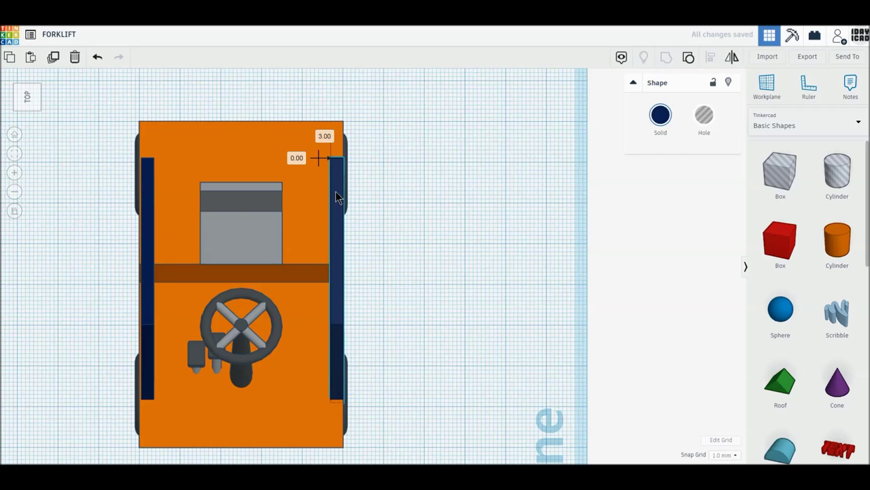
click(357, 191)
drag(338, 190, 325, 189)
click(358, 173)
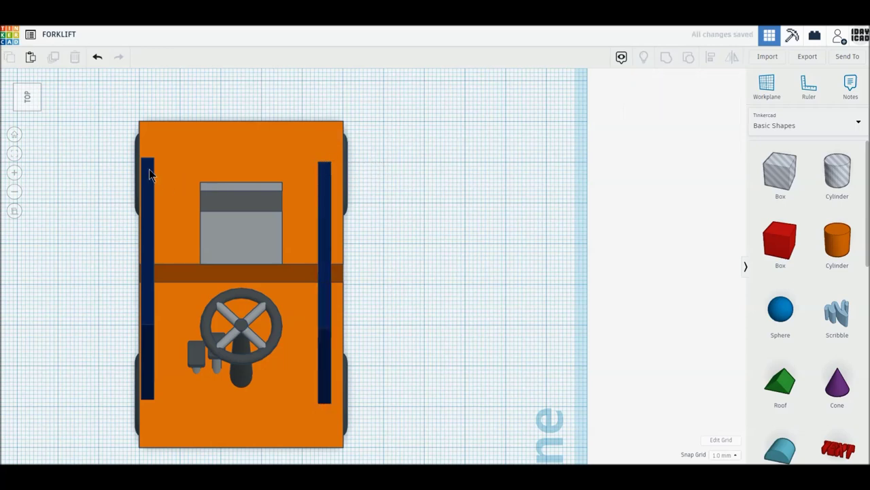
drag(152, 174, 147, 177)
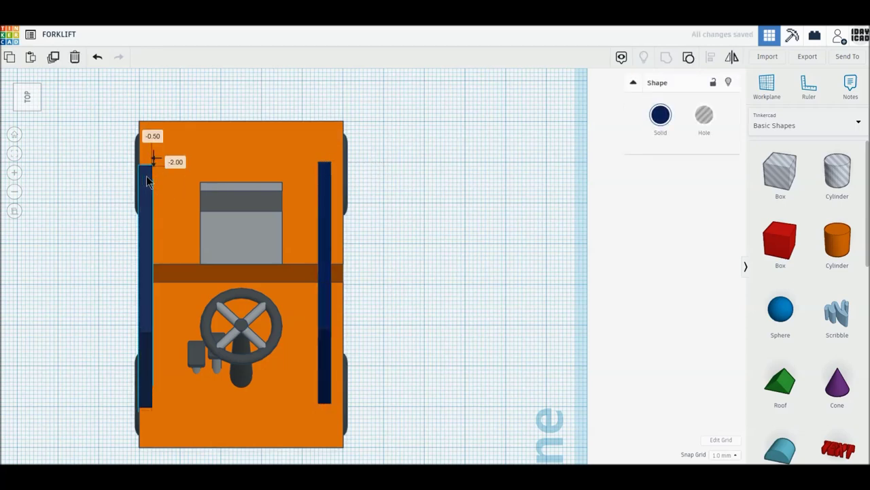
key(ctrl+z)
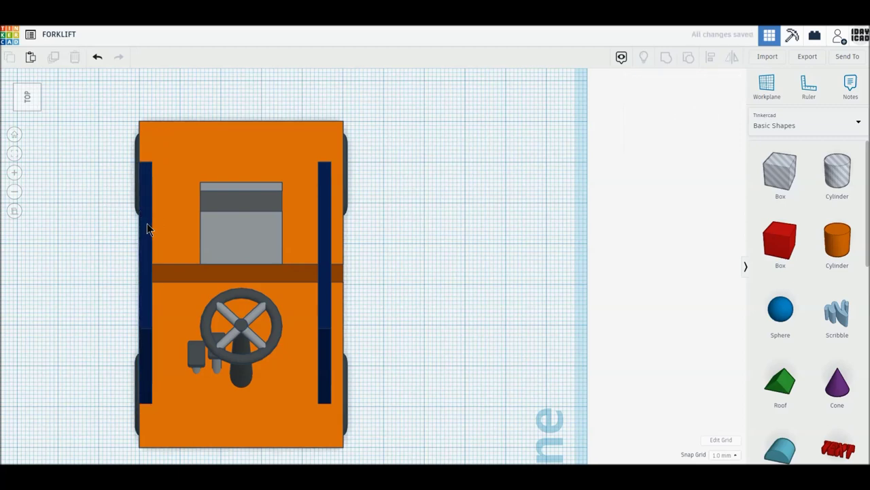
drag(150, 177, 159, 178)
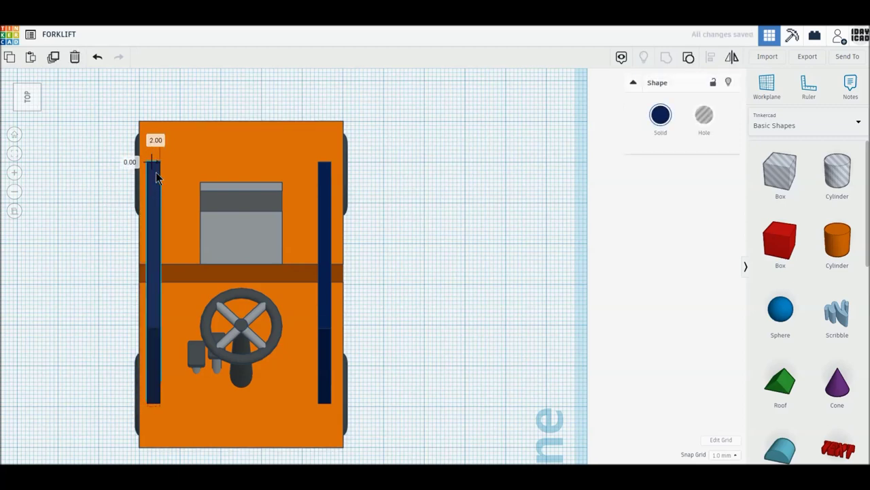
click(461, 329)
Resize the red box into a 3 × 3 × 48 mm bar and colour it navy
mouse_move(461, 329)
right_down()
mouse_move(304, 263)
mouse_move(276, 233)
right_up()
middle_drag(577, 321, 362, 265)
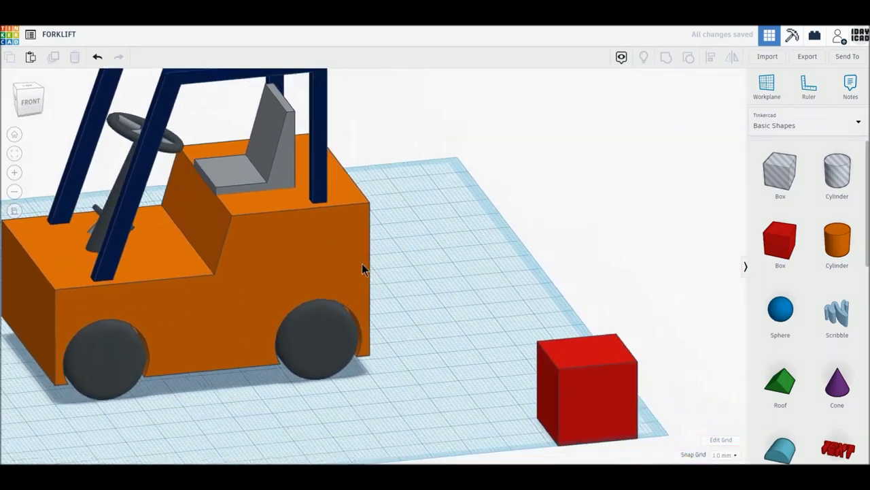
click(547, 427)
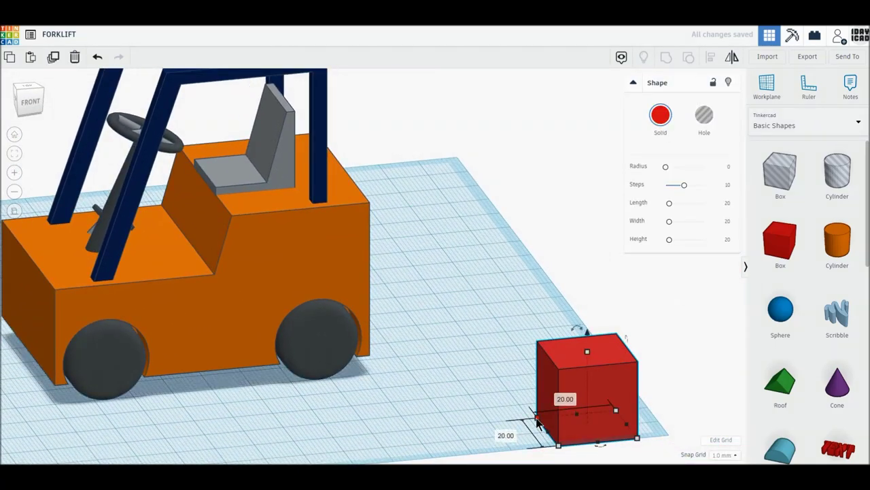
click(565, 398)
text(3)
key(Return)
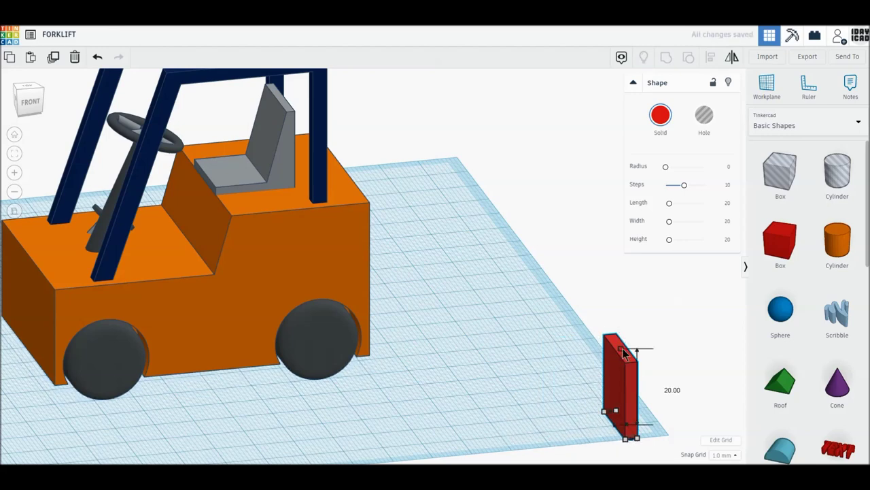
click(665, 389)
text(3)
key(Return)
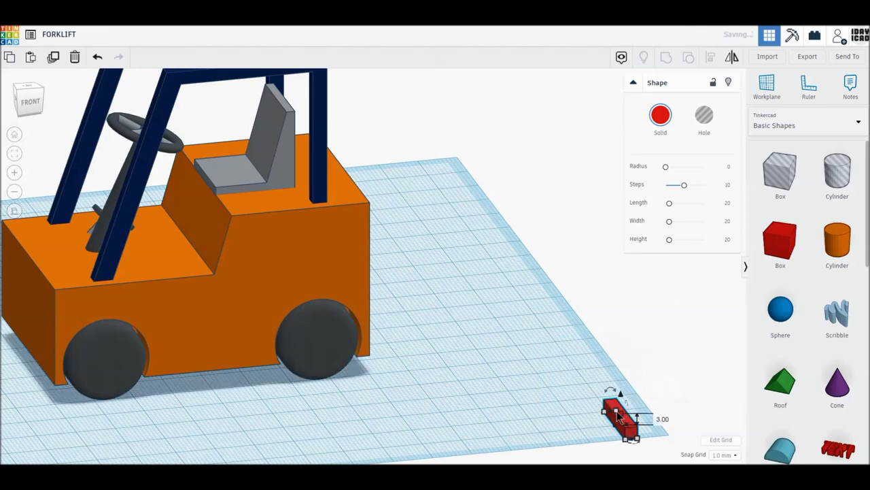
click(574, 428)
text(48)
key(Return)
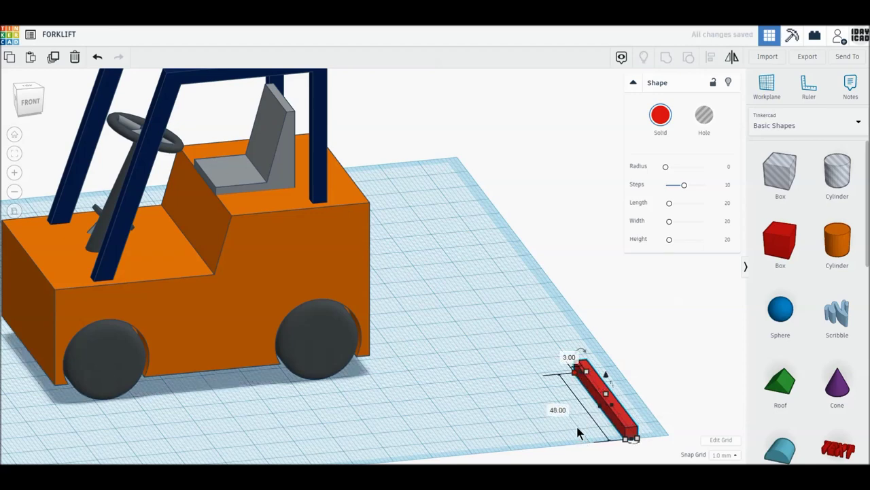
click(663, 114)
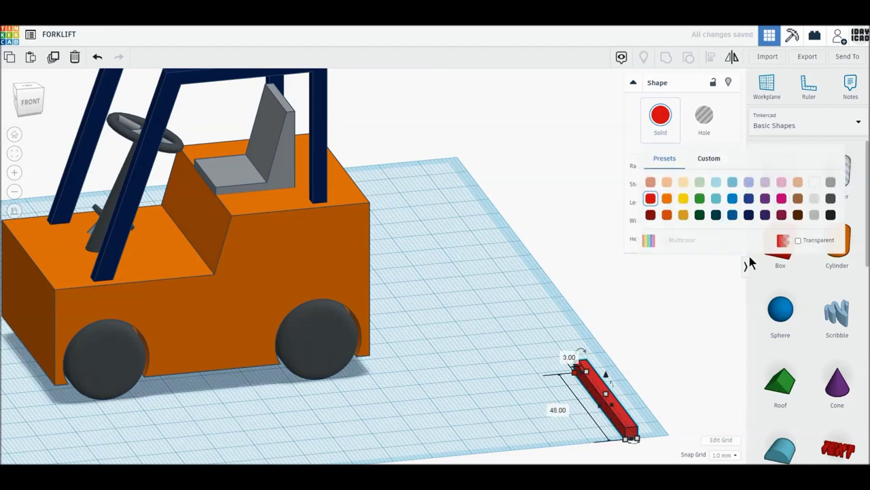
click(762, 214)
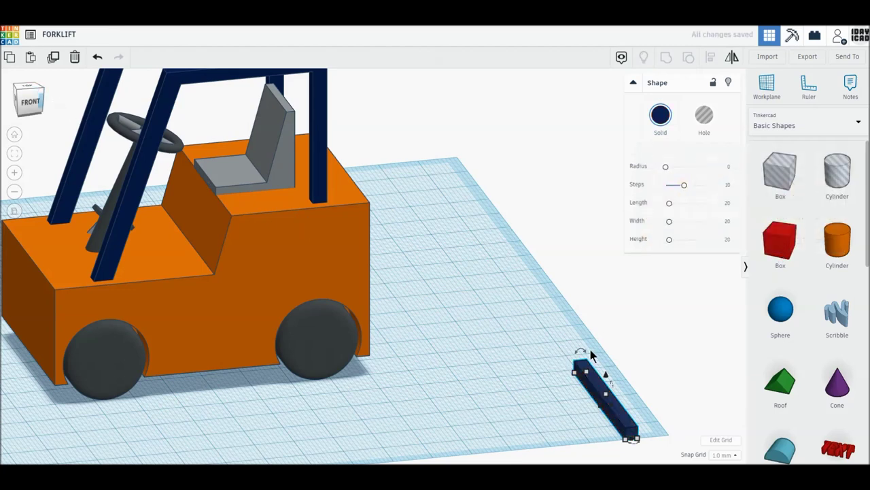
Lift the navy crossbar over the rear of the cage and place a copy at the front posts
mouse_move(606, 373)
mouse_down()
mouse_move(598, 119)
mouse_move(168, 115)
mouse_up()
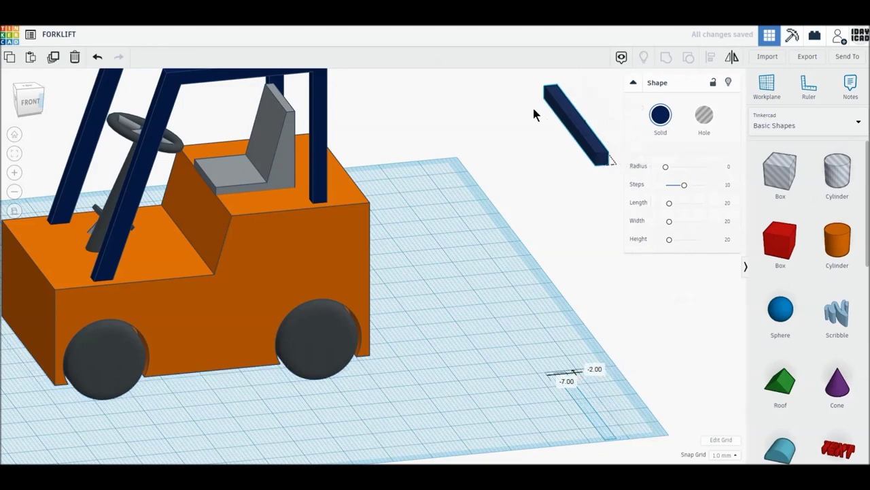
click(30, 90)
drag(404, 357, 340, 155)
middle_drag(382, 203, 453, 386)
click(375, 181)
drag(374, 153, 383, 175)
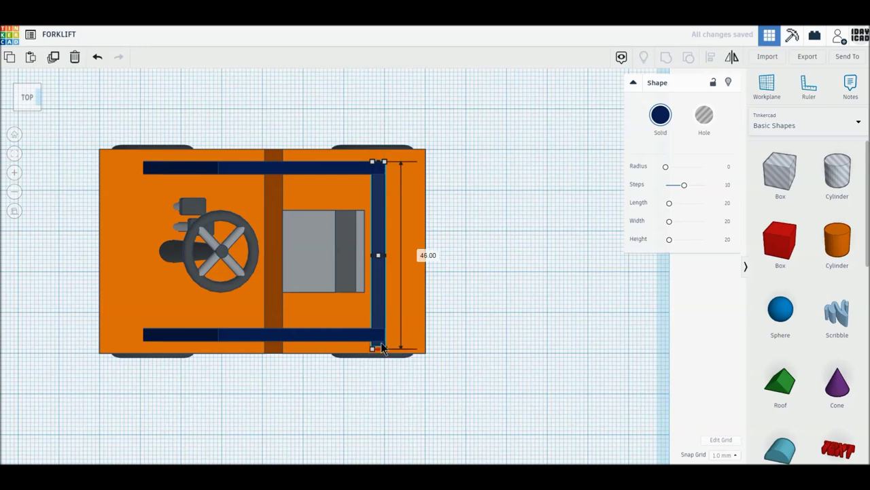
click(54, 60)
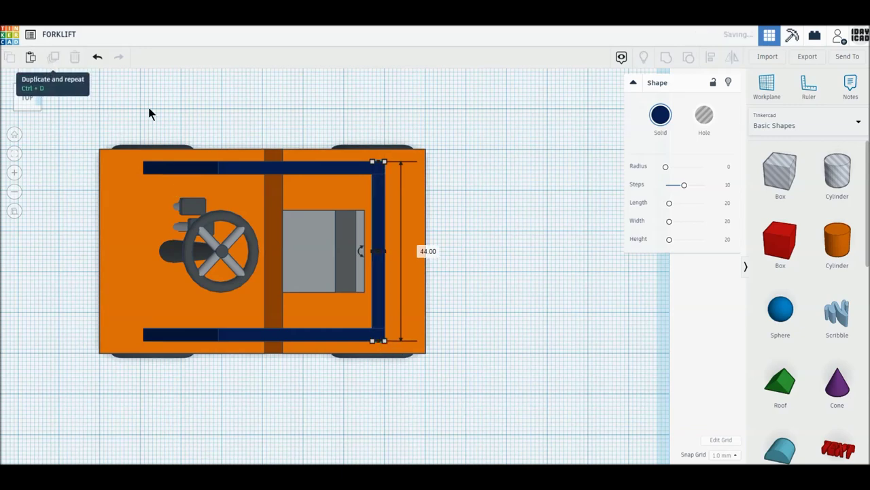
drag(378, 216, 226, 214)
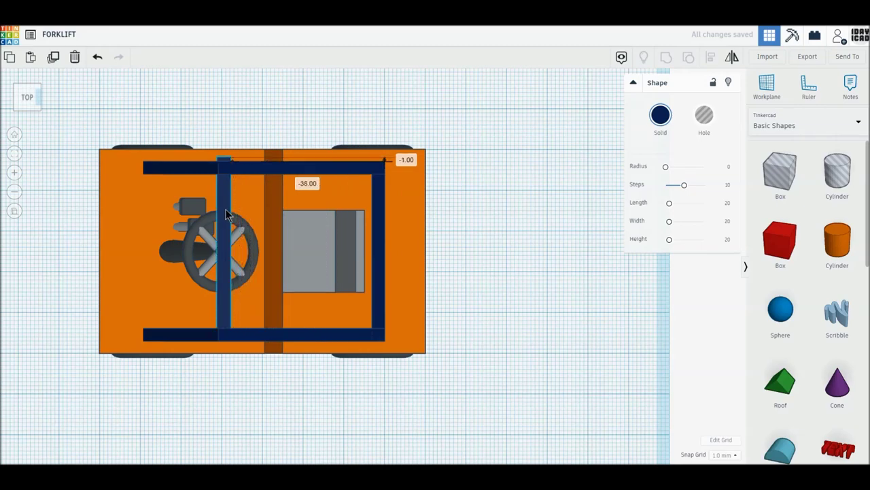
drag(227, 214, 229, 214)
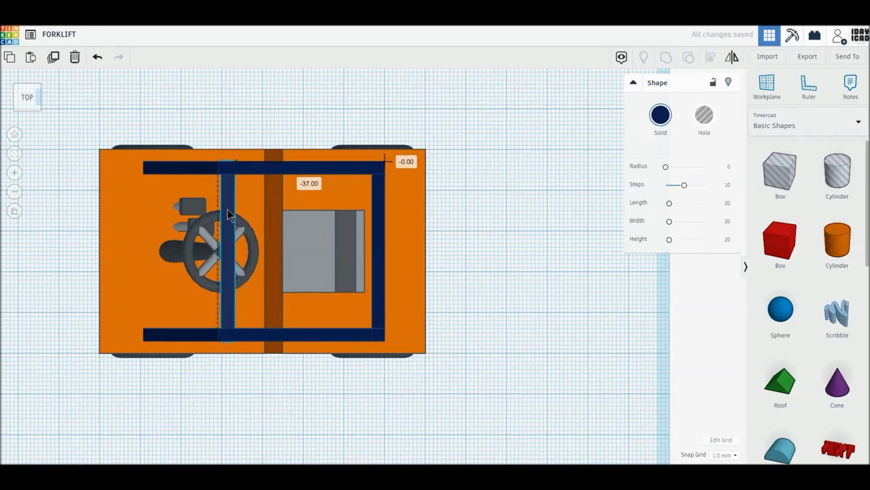
Raise both crossbars onto the posts, group the roll cage, and add a new box by the front wheel
right_drag(289, 273, 411, 219)
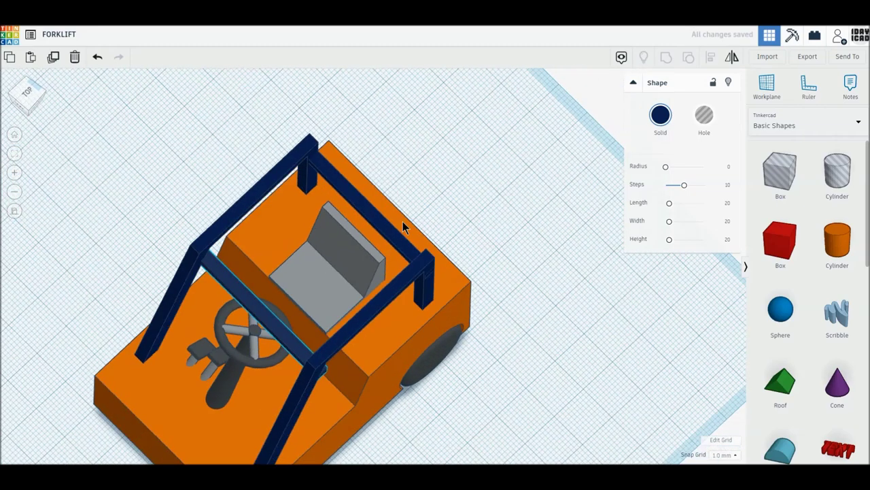
shift+click(374, 170)
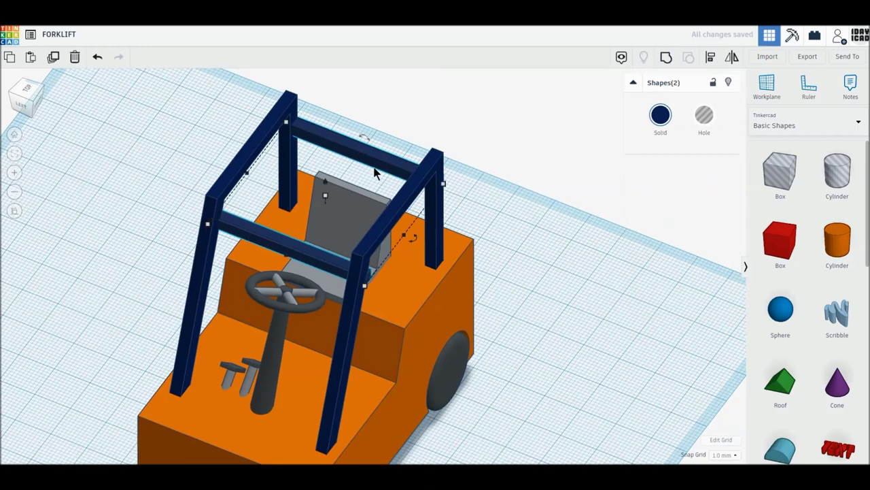
drag(328, 182, 325, 161)
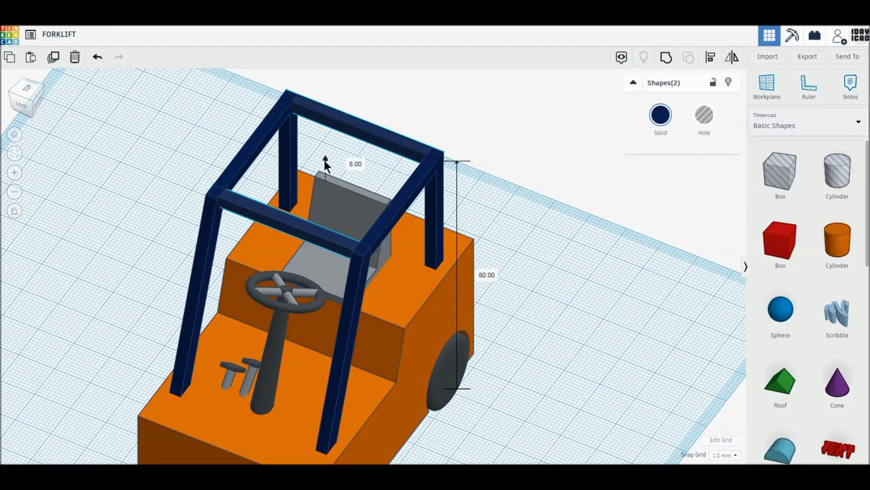
click(611, 210)
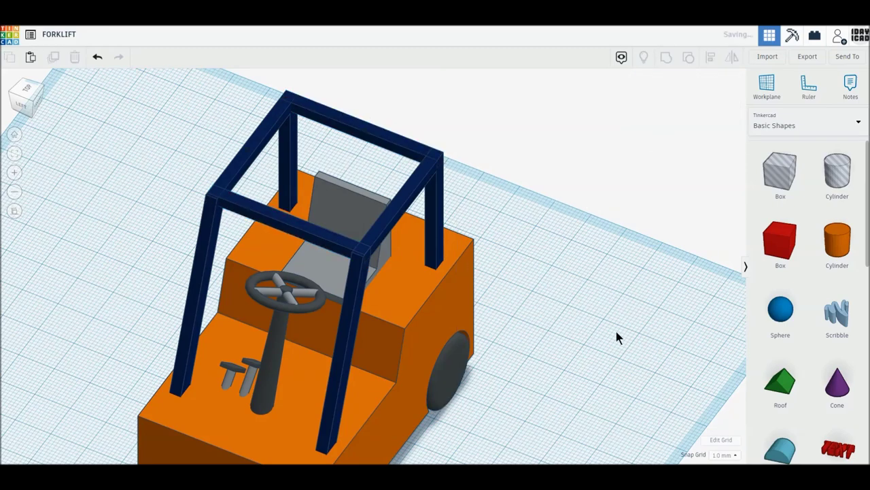
mouse_move(616, 330)
right_down()
mouse_move(546, 325)
mouse_move(482, 282)
mouse_move(465, 255)
mouse_move(511, 342)
right_up()
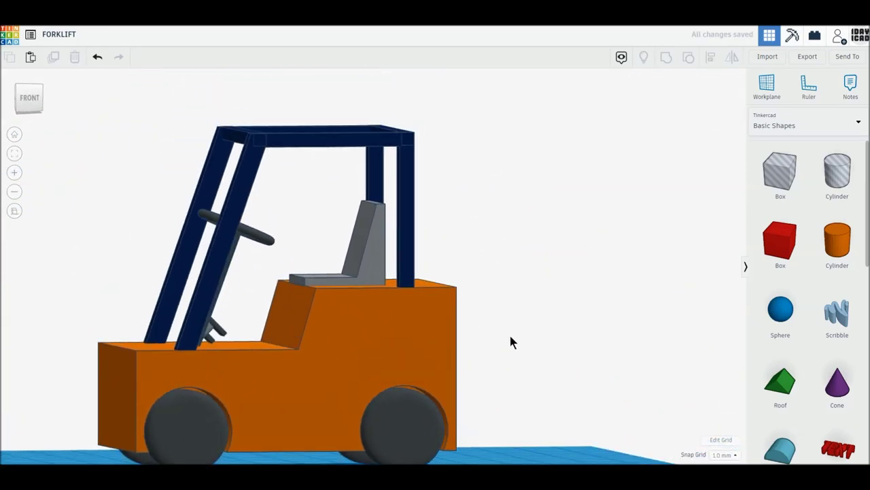
drag(159, 98, 463, 169)
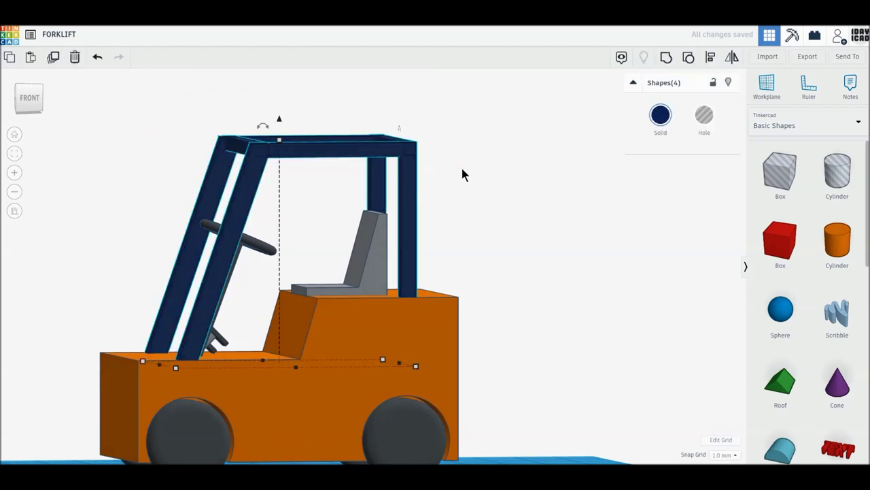
click(666, 58)
mouse_move(510, 272)
right_down()
mouse_move(515, 291)
mouse_move(596, 205)
right_up()
drag(780, 241, 158, 419)
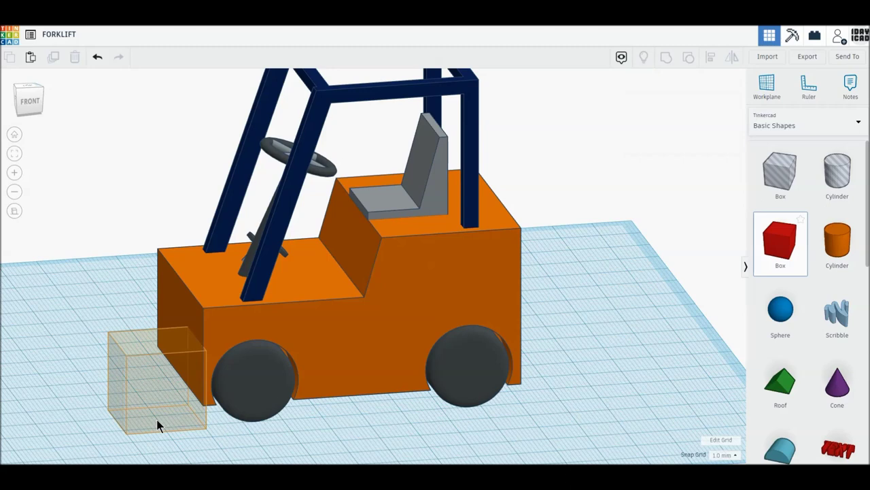
Make the new box a 5 × 10 × 80 mm dark grey mast upright beside the front wheel
drag(158, 419, 157, 391)
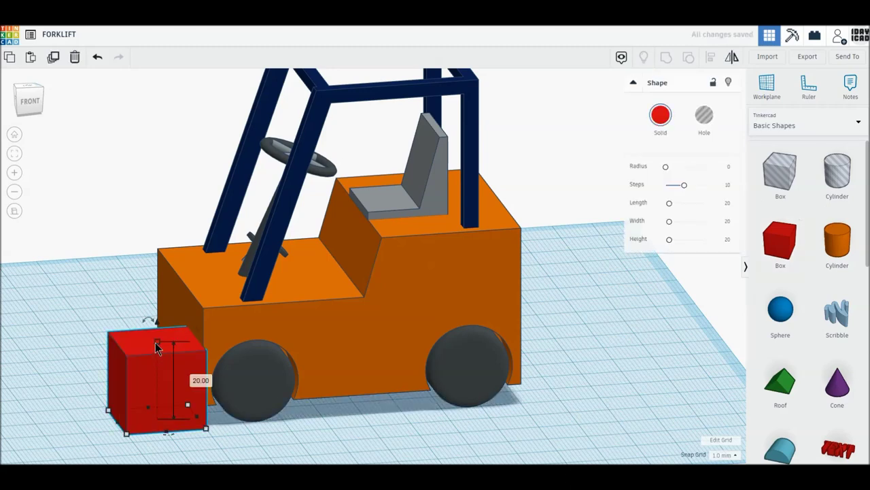
click(201, 380)
text(80)
key(Return)
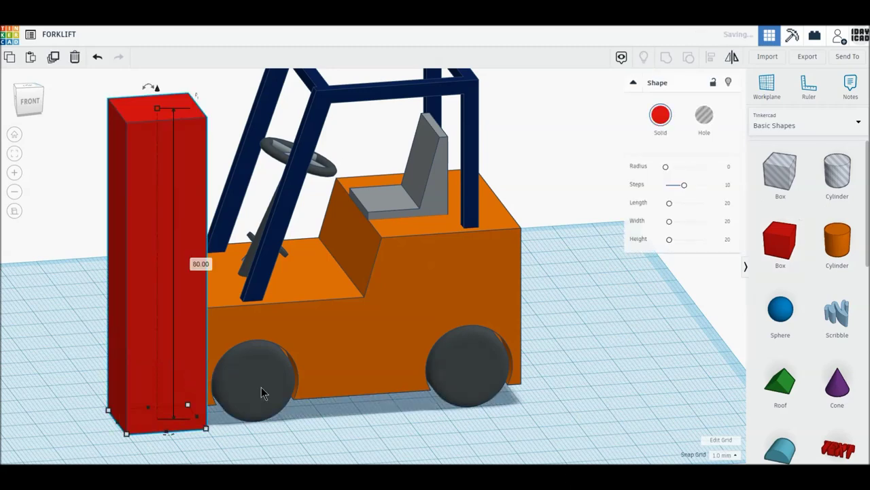
click(176, 443)
text(5)
key(Return)
click(134, 419)
key(Return)
click(660, 116)
click(831, 198)
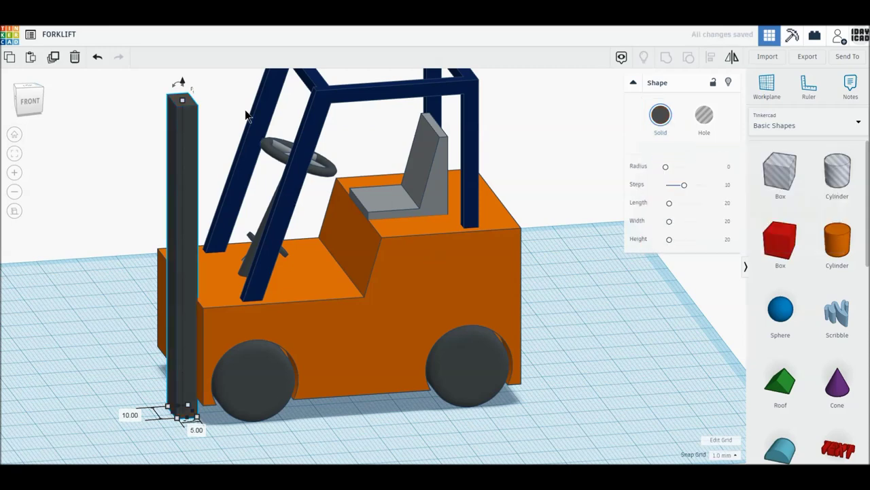
Raise the upright to 5 mm elevation and position it at the front of the body
drag(183, 83, 184, 79)
click(246, 415)
text(5)
key(Return)
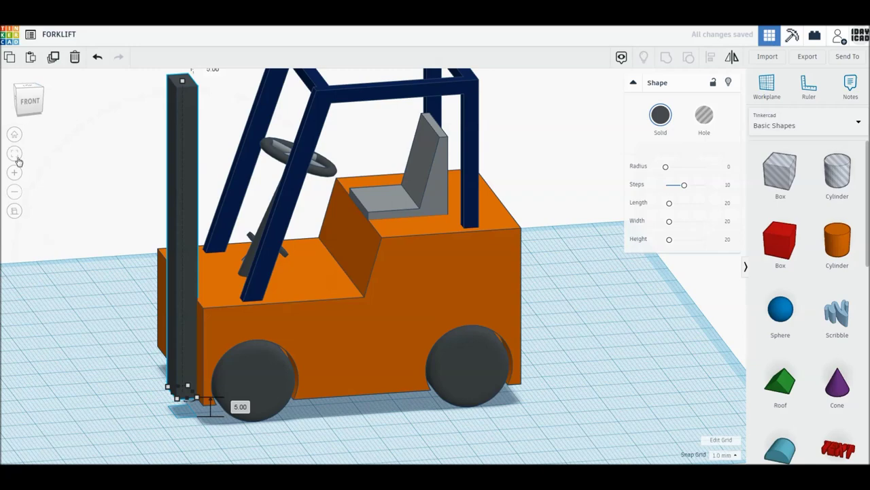
click(26, 90)
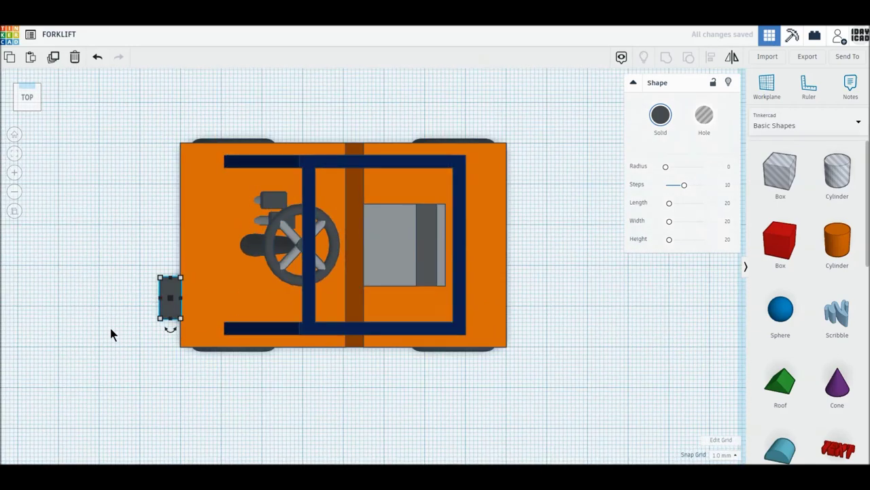
click(171, 323)
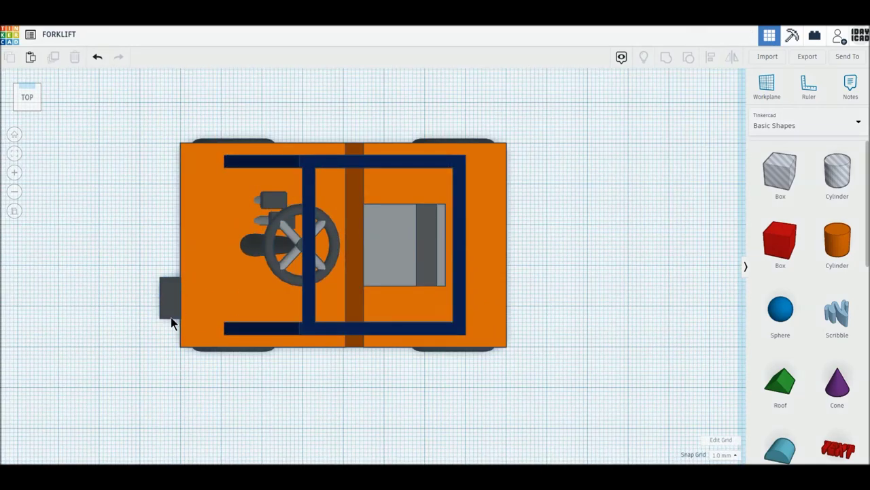
drag(174, 316, 174, 333)
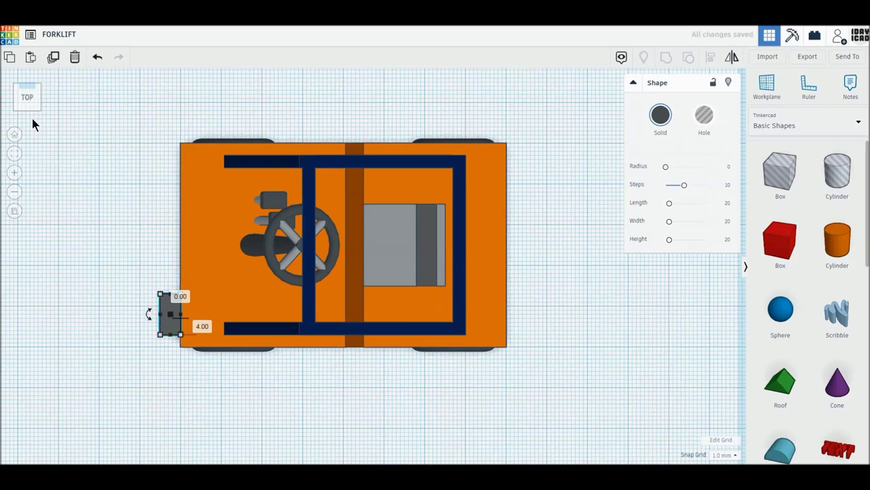
mouse_move(98, 225)
middle_down()
mouse_move(163, 331)
mouse_move(172, 329)
mouse_move(205, 372)
mouse_move(240, 344)
middle_up()
click(249, 344)
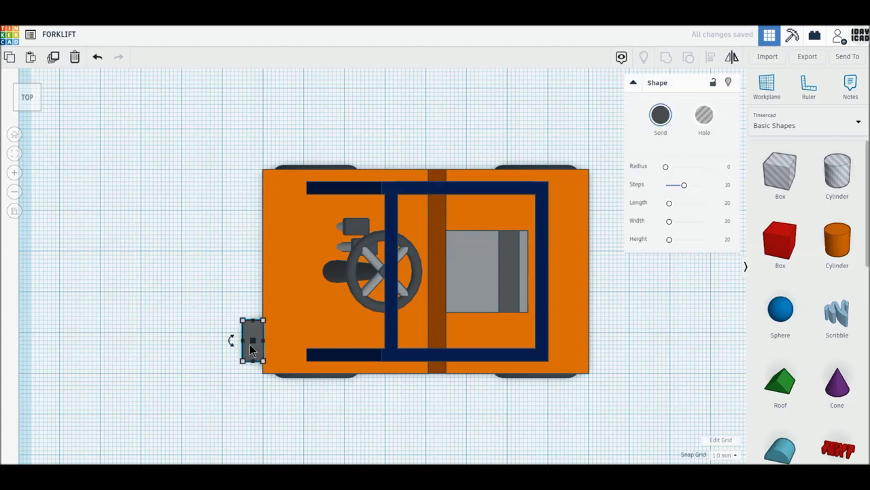
Duplicate the upright onto the body's opposite side and drop in another new box
click(53, 58)
click(255, 361)
drag(256, 360, 255, 223)
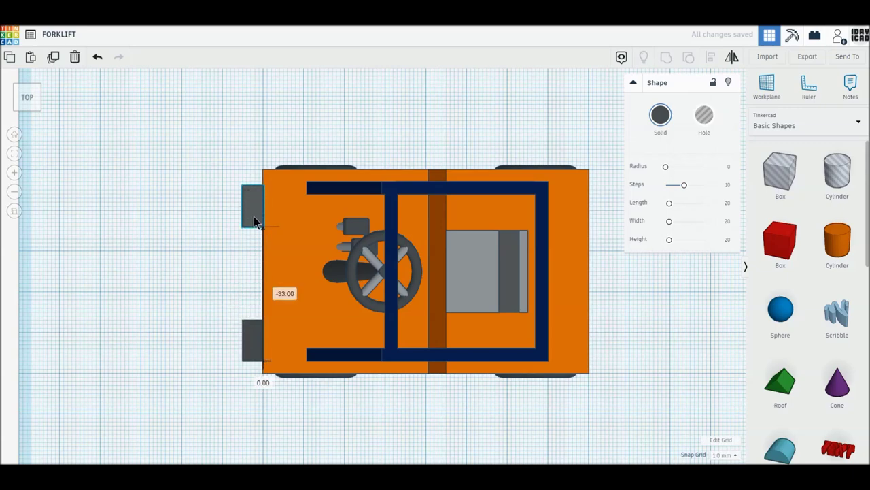
drag(253, 221, 254, 219)
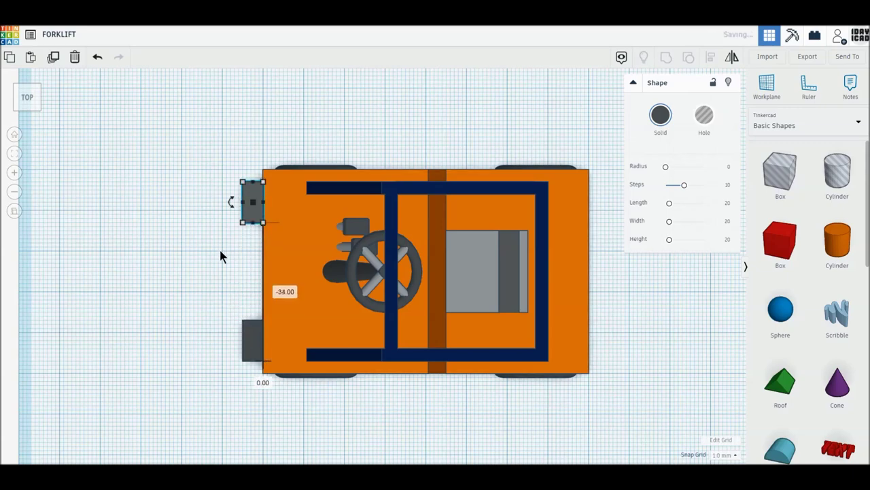
click(209, 285)
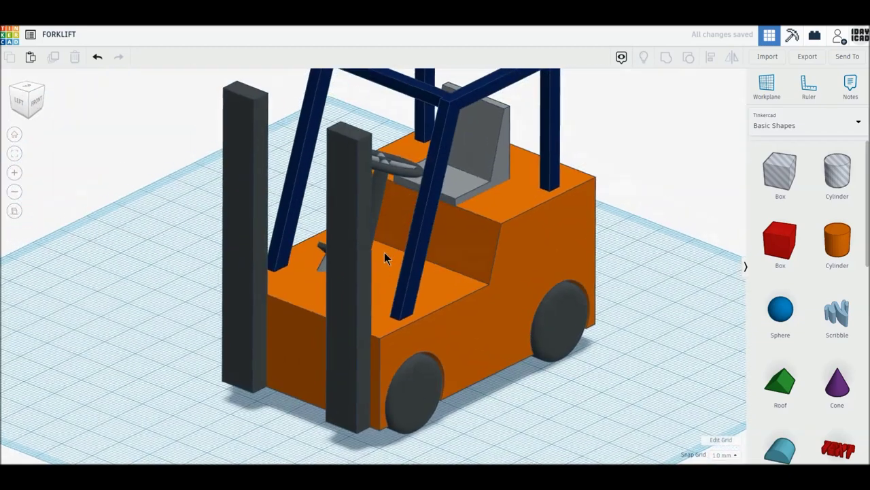
mouse_move(779, 241)
mouse_down()
mouse_move(338, 396)
mouse_move(333, 389)
mouse_up()
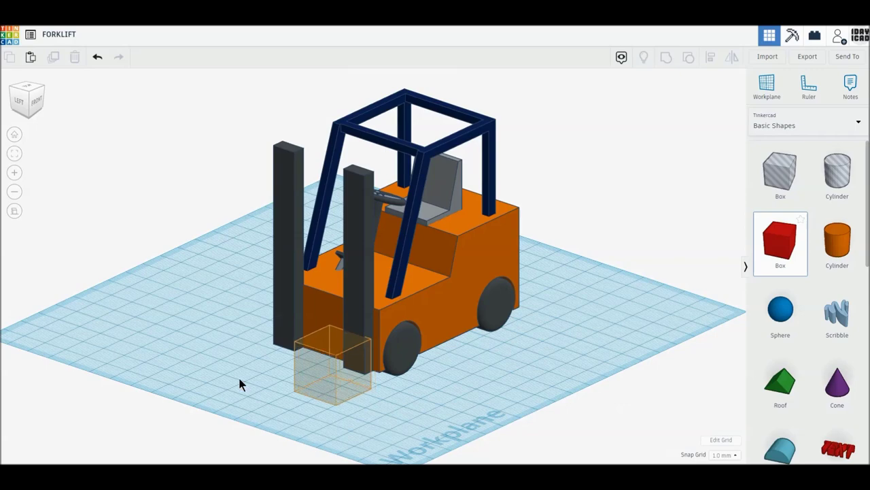
Place the new red box in front of the forks and resize it to 50 by 25 mm
right_drag(336, 433, 359, 460)
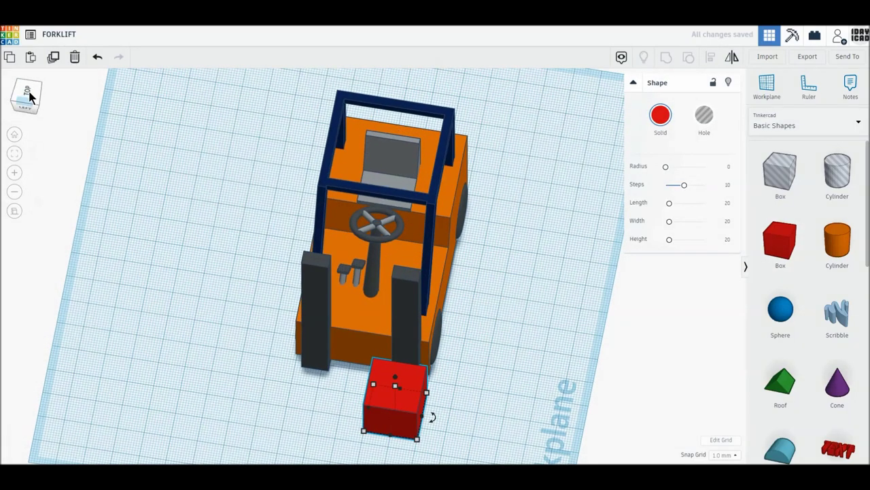
click(28, 94)
middle_drag(460, 400, 457, 312)
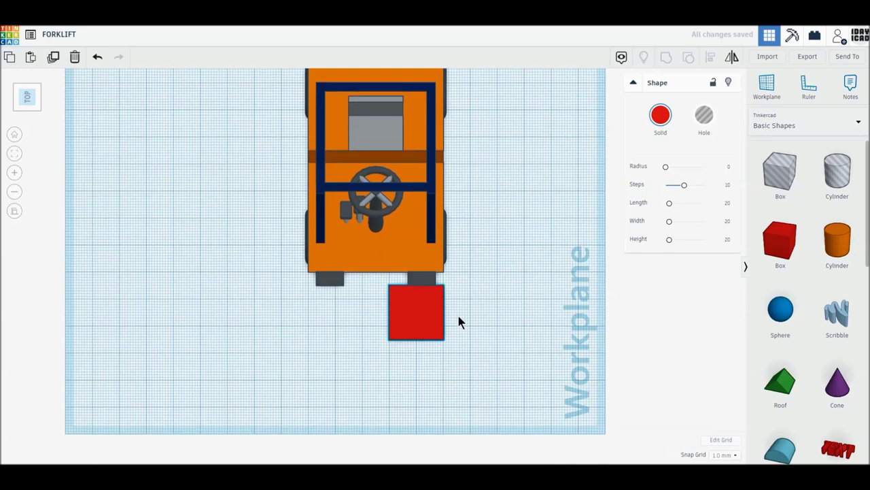
scroll(414, 332, up, 2)
scroll(416, 336, up, 2)
scroll(416, 336, up, 1)
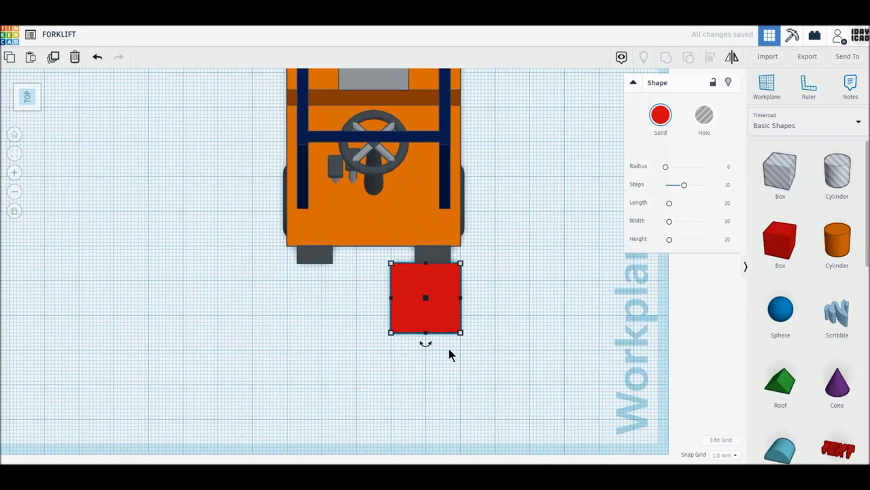
scroll(402, 291, up, 1)
drag(376, 264, 247, 262)
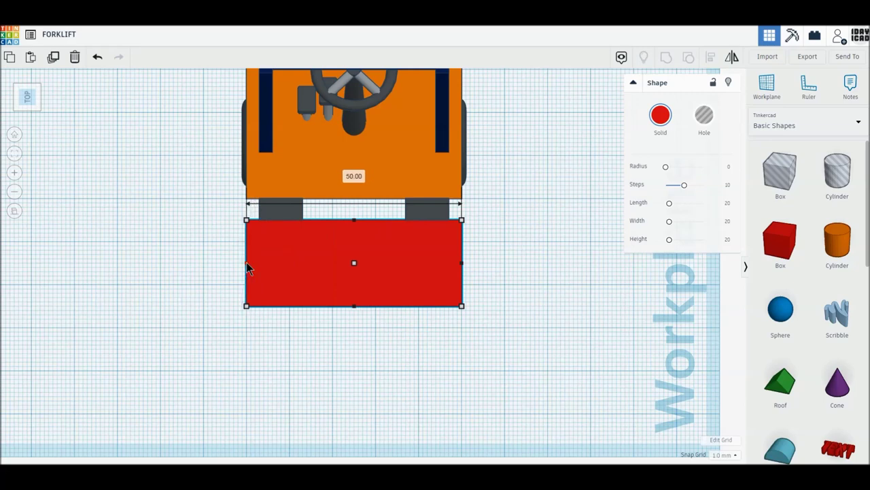
text(25)
key(Return)
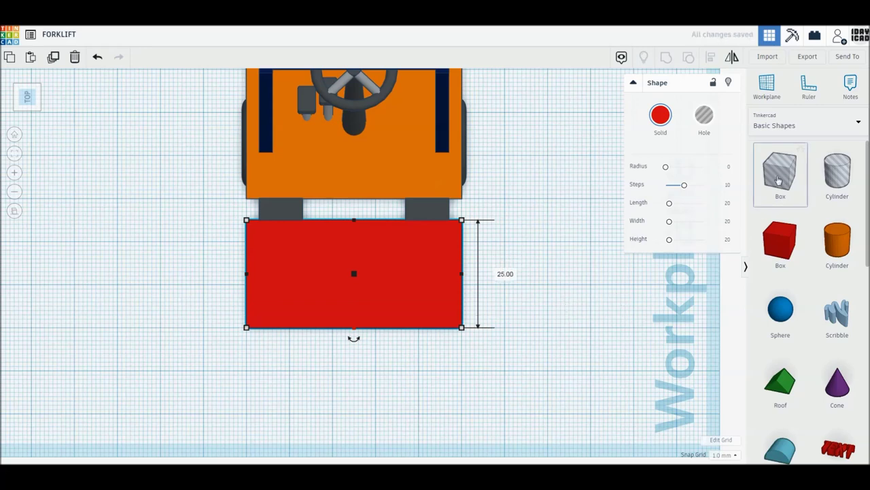
Add a 6 × 21 mm slot hole, copy it five times 7 mm apart, and group with the box
drag(779, 179, 413, 273)
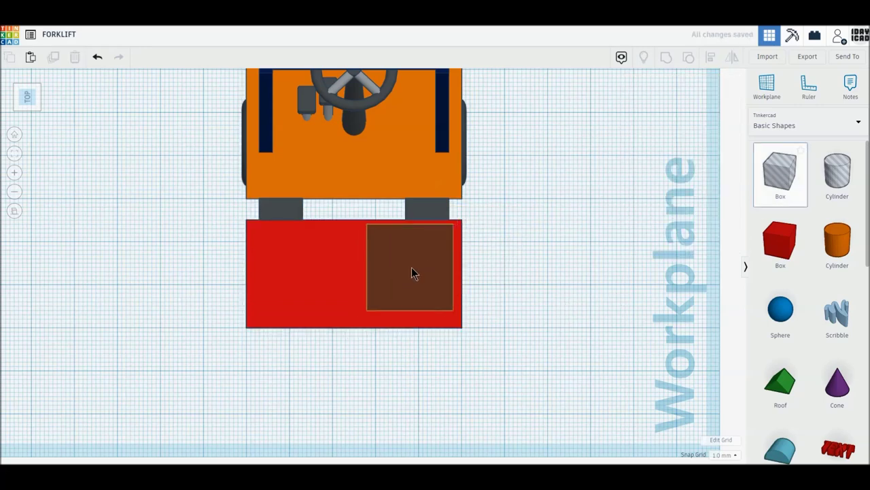
drag(412, 274, 408, 288)
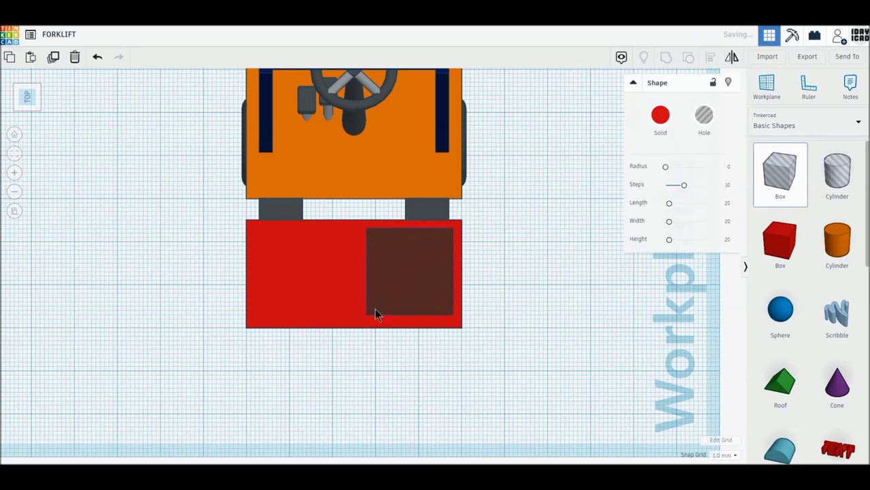
drag(366, 315, 428, 324)
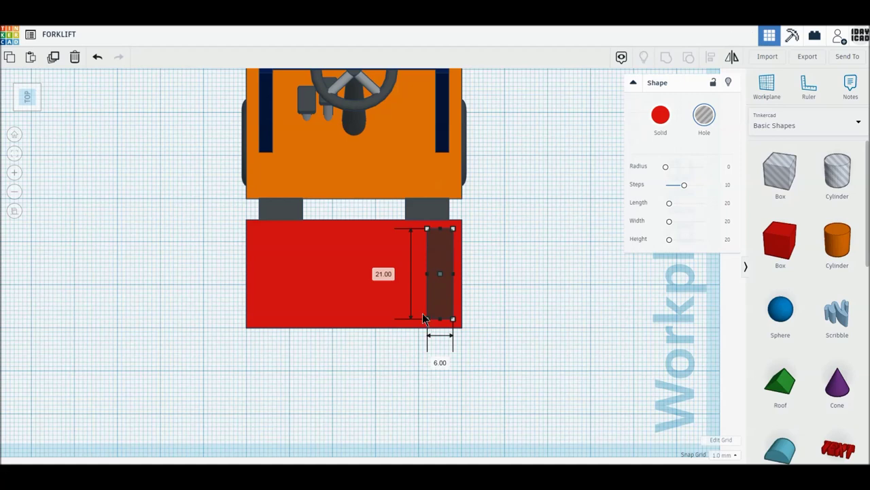
click(53, 60)
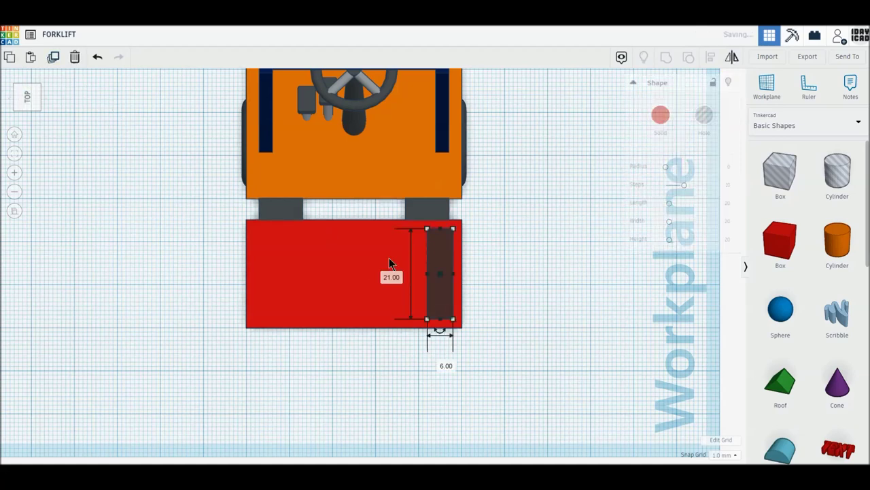
drag(448, 301, 414, 301)
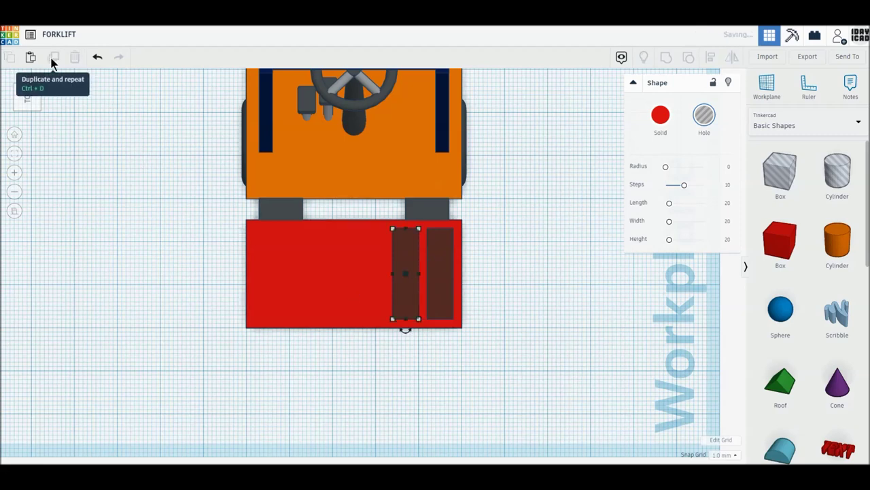
click(53, 59)
click(53, 60)
click(53, 59)
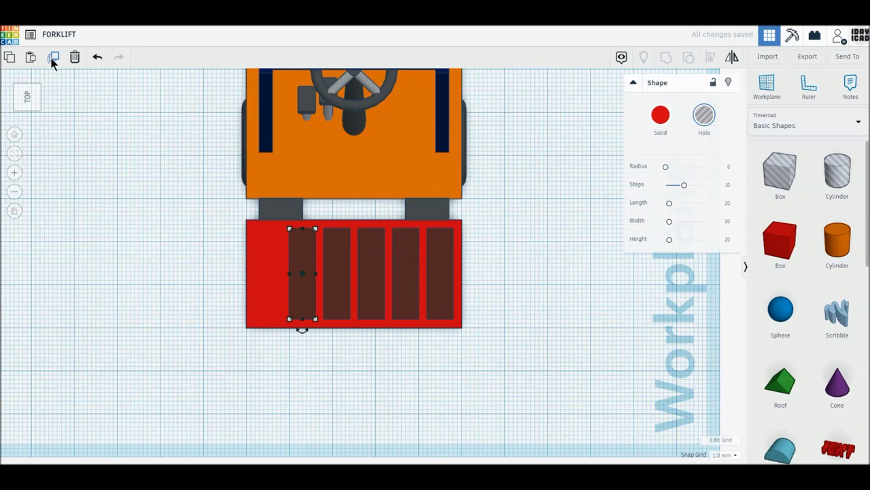
click(53, 59)
drag(184, 266, 499, 393)
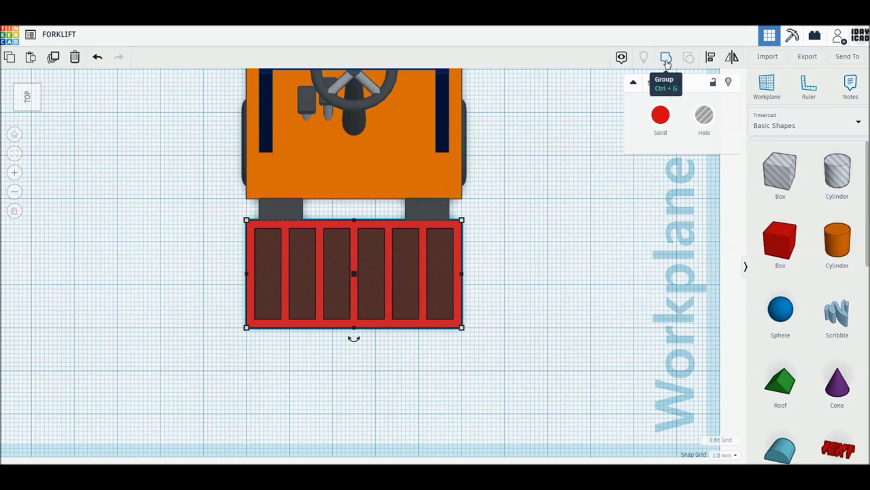
key(ctrl+g)
Flatten the slotted plate to 3 mm, stand it upright, and colour it dark grey
mouse_move(439, 370)
right_down()
mouse_move(495, 324)
mouse_move(395, 355)
right_up()
click(395, 355)
click(417, 349)
key(Return)
drag(404, 298, 431, 318)
click(660, 115)
click(830, 198)
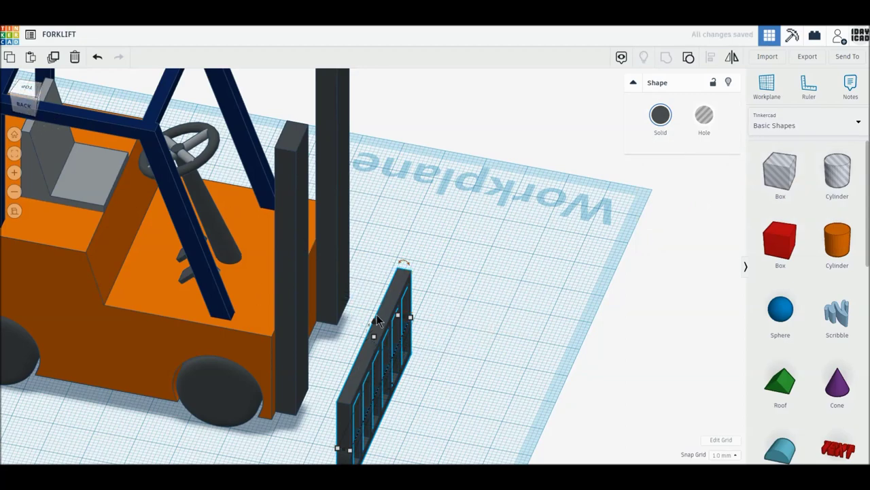
Fit the grille snugly against the front of the mast and raise it 6 mm off the workplane
click(24, 95)
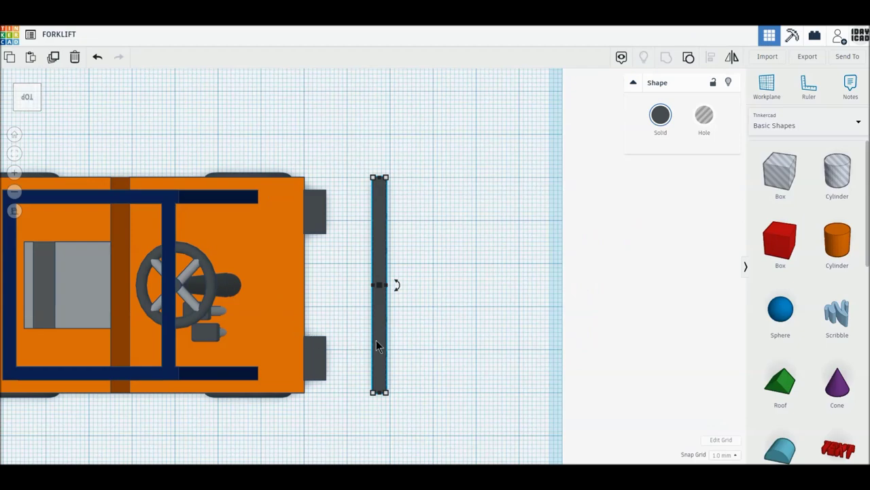
drag(377, 345, 339, 346)
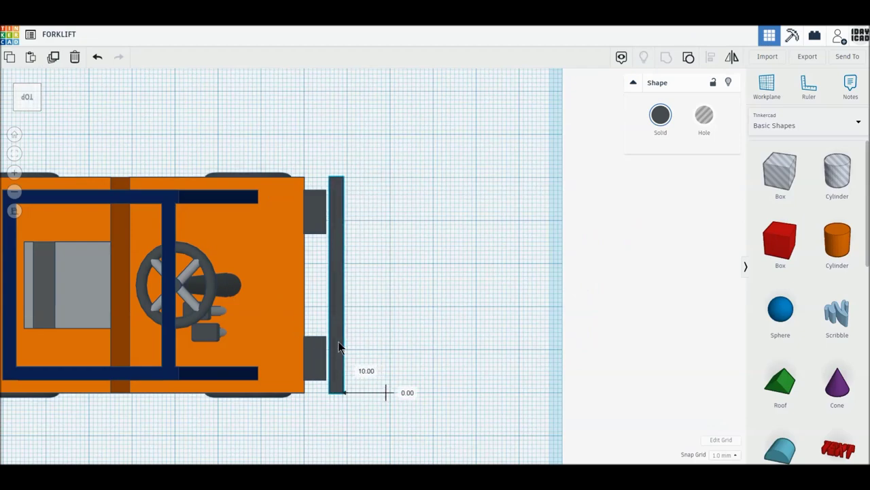
drag(340, 347, 335, 347)
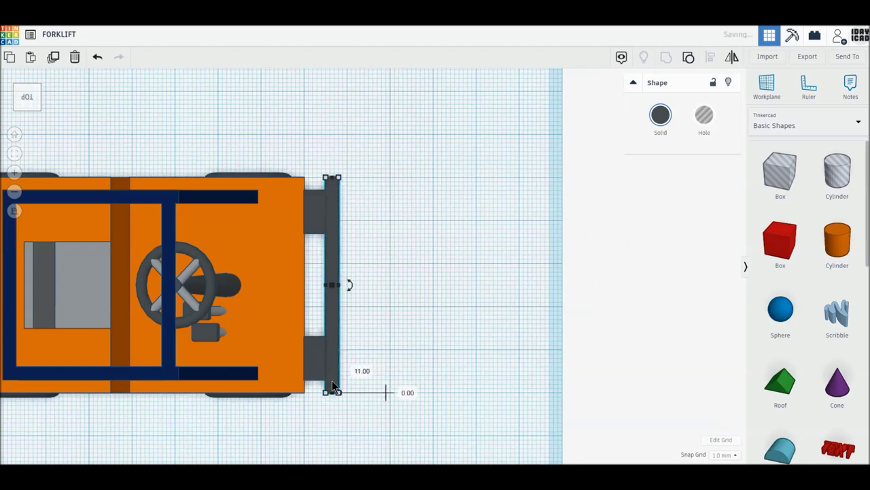
right_drag(327, 331, 323, 311)
drag(332, 330, 358, 317)
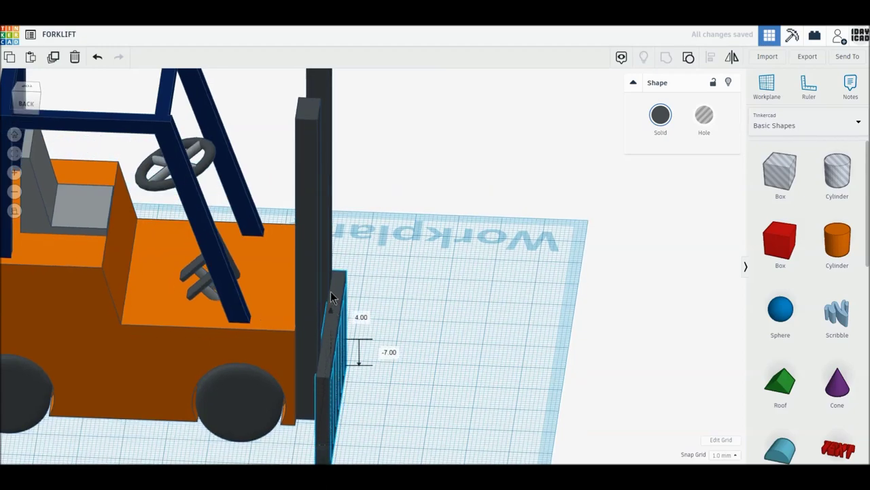
text(6)
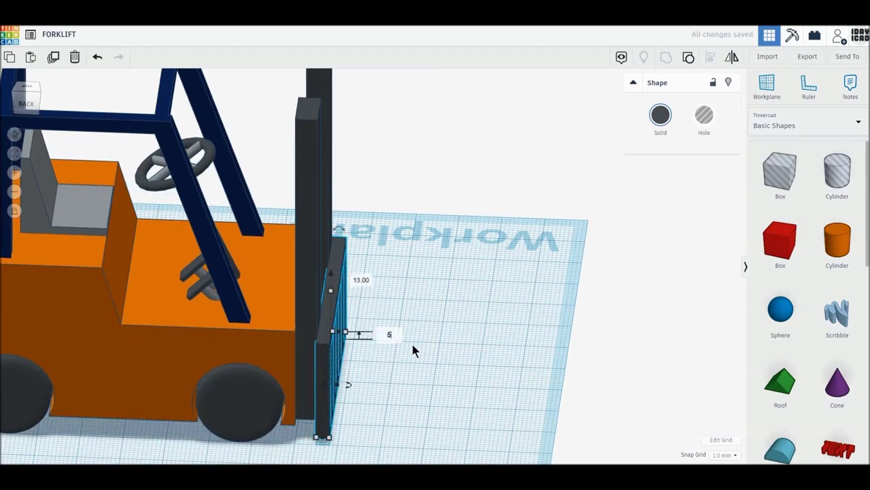
key(Return)
click(490, 365)
mouse_move(551, 324)
right_down()
mouse_move(345, 363)
mouse_move(190, 356)
mouse_move(215, 346)
mouse_move(412, 385)
right_up()
middle_drag(412, 384, 296, 319)
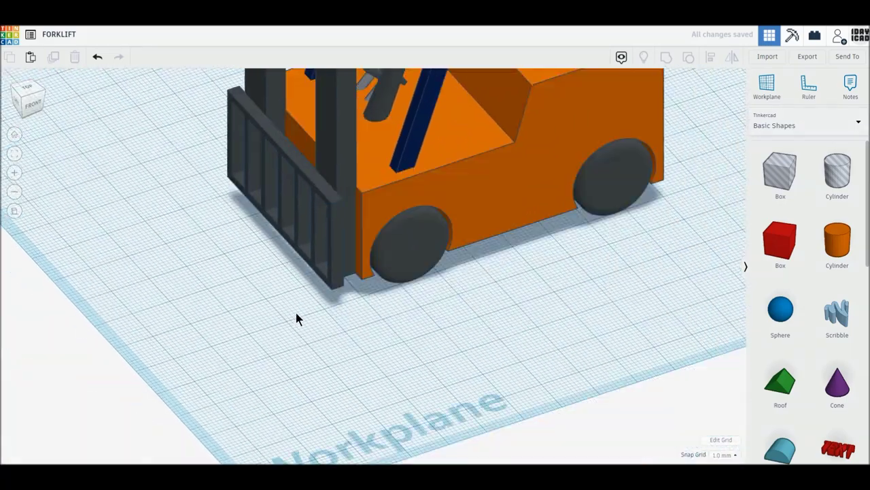
Add a red box beside the wheel and a wedge next to it, turned upright and sideways
drag(779, 246, 596, 315)
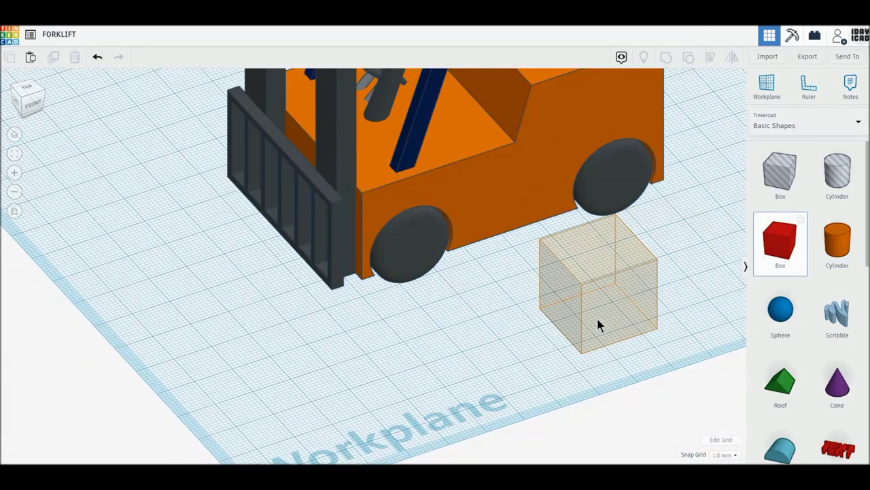
scroll(801, 412, down, 1)
scroll(793, 428, down, 3)
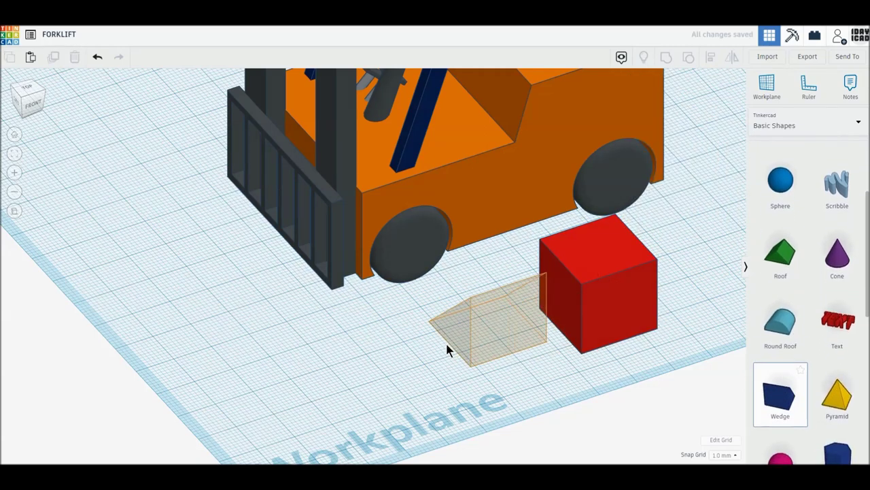
drag(500, 350, 467, 340)
drag(522, 362, 540, 324)
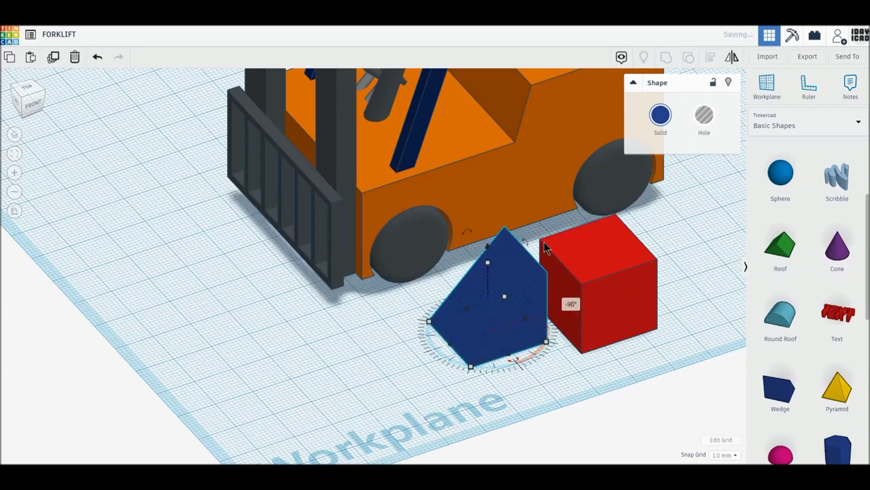
drag(529, 248, 542, 325)
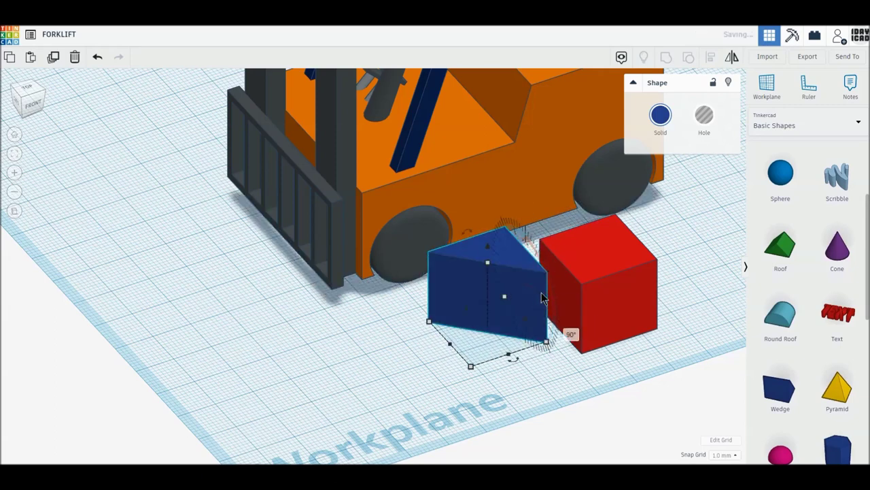
click(28, 92)
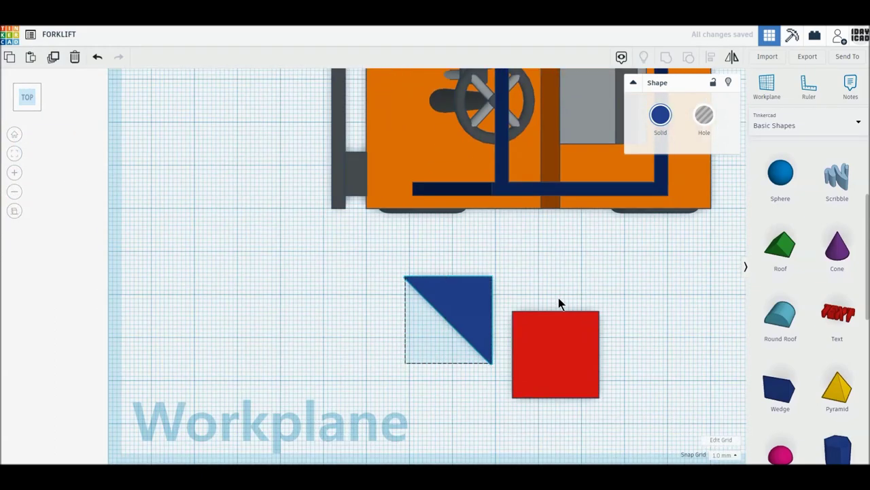
Nudge the red box toward the wedge and narrow it into a thin upright bar
click(535, 304)
key(Left)
key(Left)
key(Left)
key(shift+Up)
key(Up)
key(Up)
key(Up)
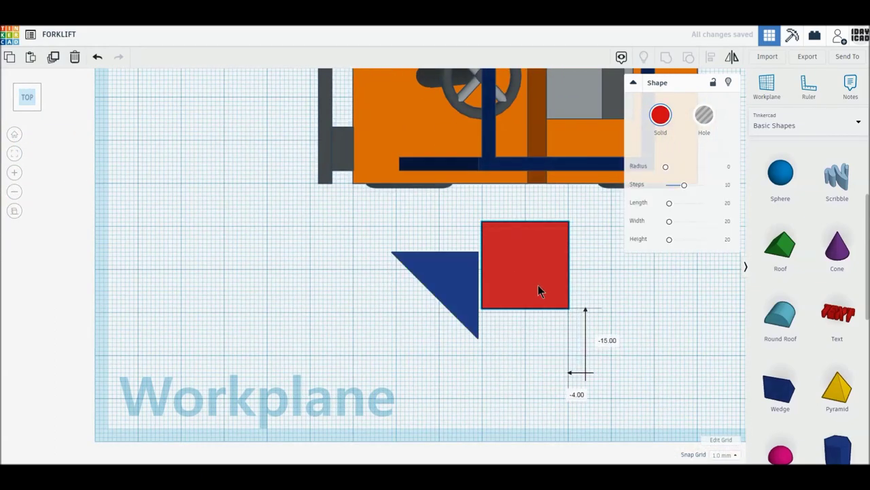
mouse_move(569, 313)
mouse_down()
mouse_move(517, 342)
mouse_move(493, 342)
mouse_move(493, 334)
mouse_up()
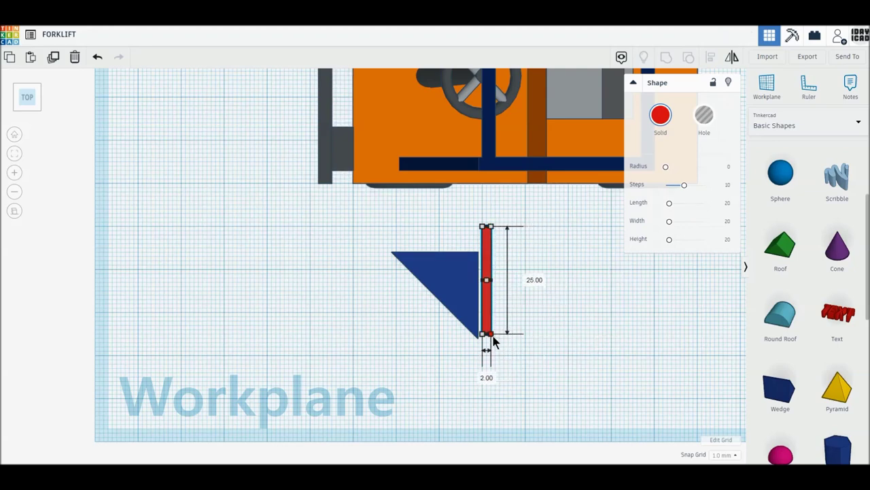
Stretch the wedge into a 40 mm thin blade at the bar's foot and group them
click(458, 310)
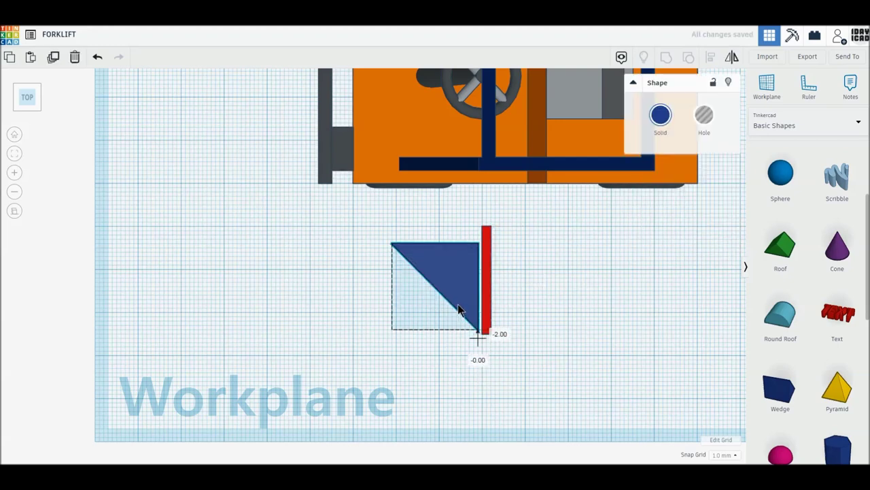
drag(458, 310, 463, 313)
drag(397, 247, 315, 329)
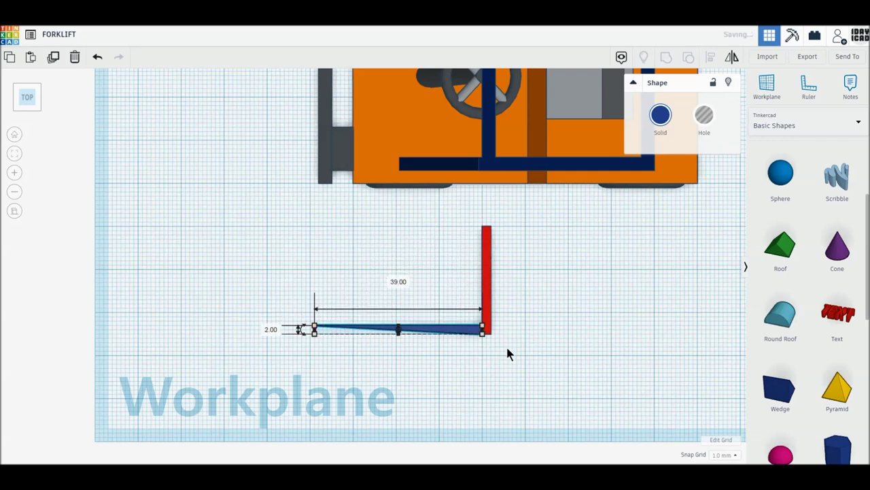
click(508, 349)
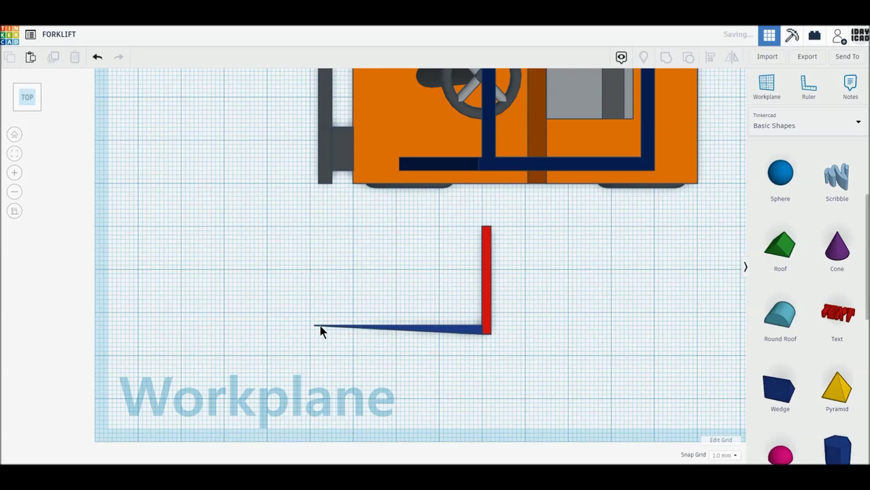
click(363, 331)
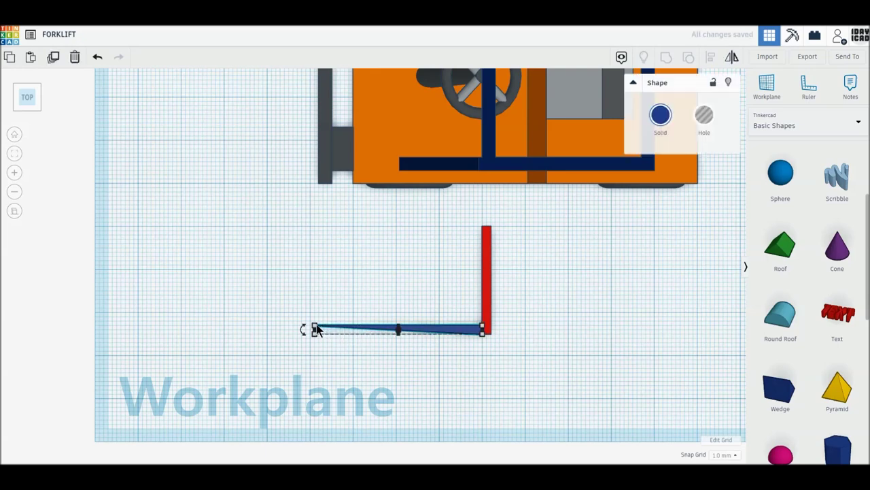
drag(313, 329, 310, 329)
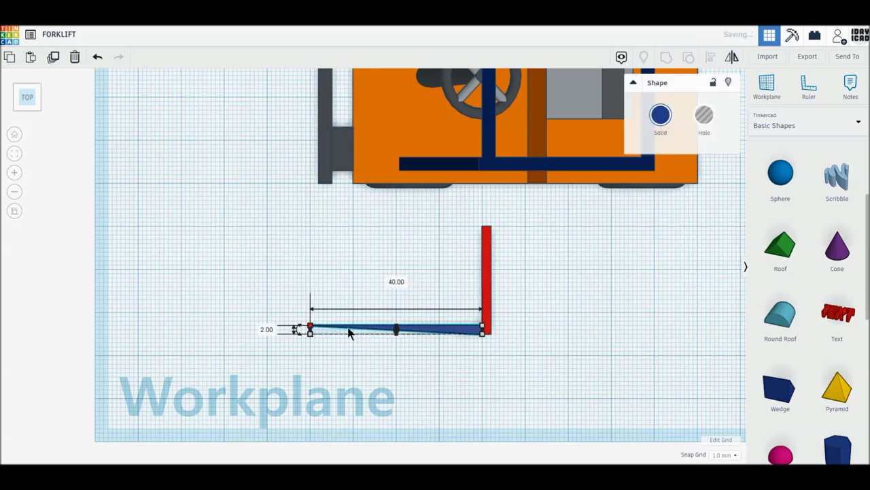
shift+click(466, 324)
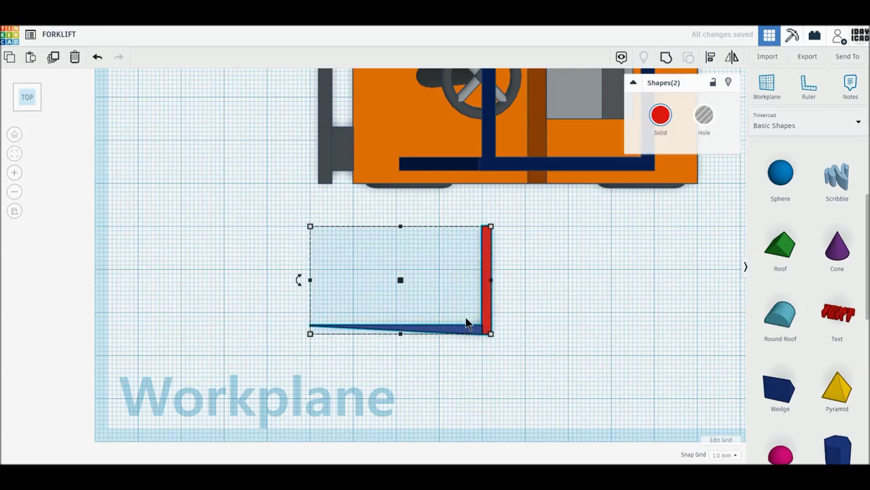
click(667, 60)
Set the grouped L-shaped part to 6 mm height and colour it navy
right_drag(570, 297, 601, 260)
click(475, 248)
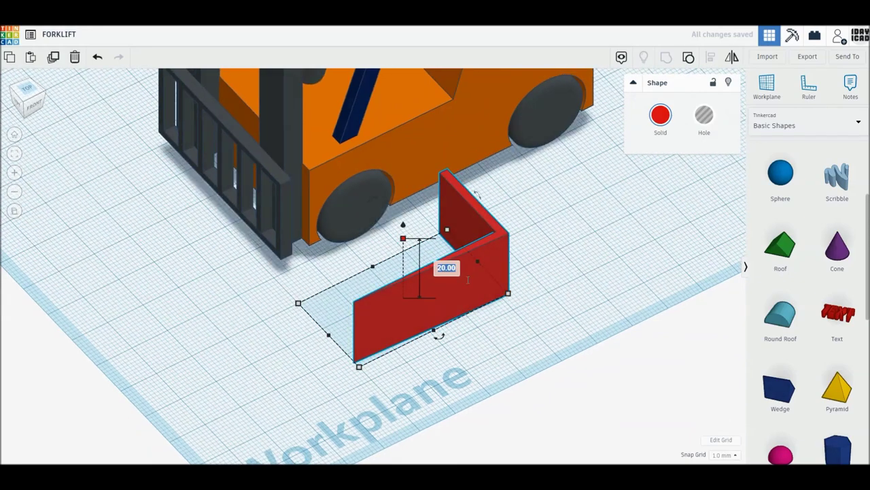
text(6)
key(Return)
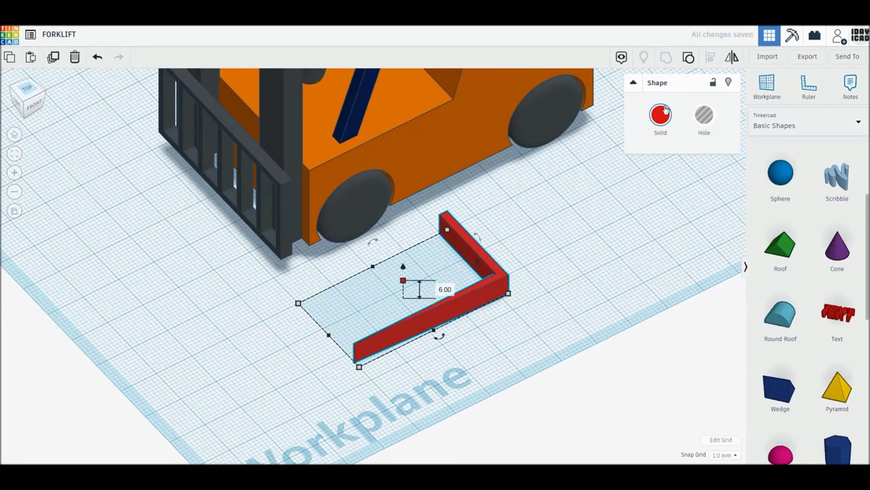
click(665, 115)
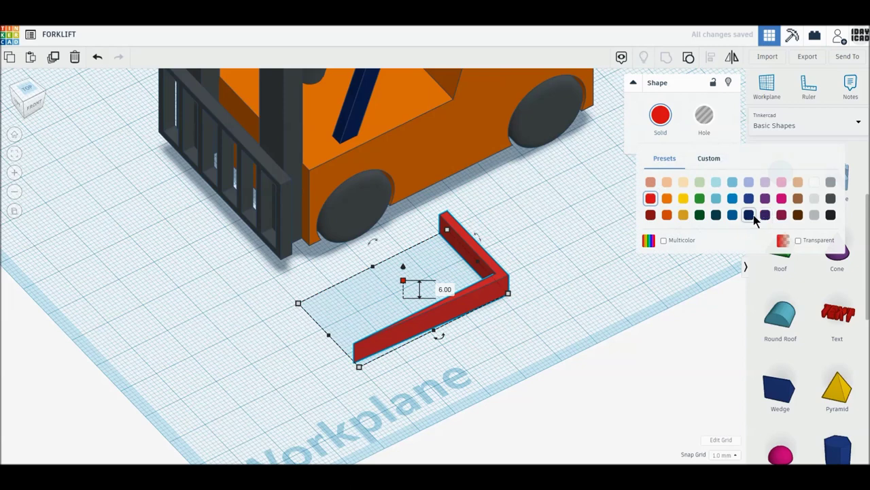
click(750, 216)
Rotate the fork 90° so its bar stands upright and set it to 5 mm
mouse_move(477, 238)
mouse_down()
mouse_move(498, 272)
mouse_move(491, 264)
mouse_up()
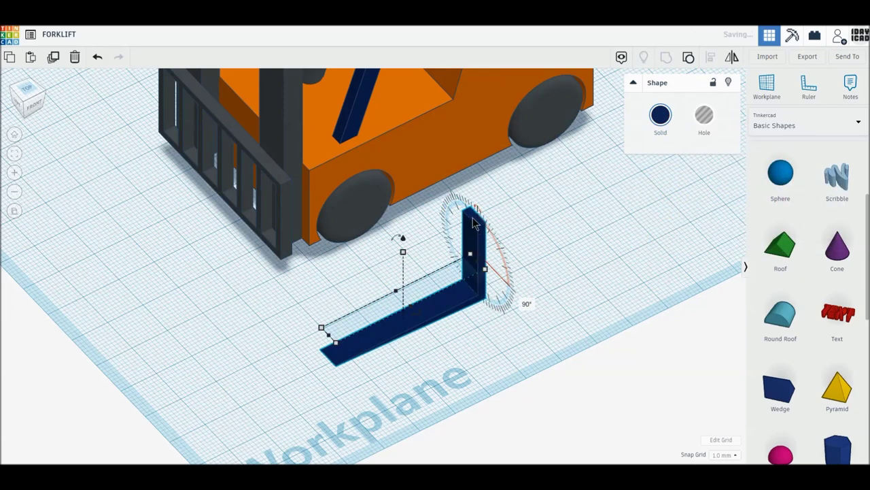
click(529, 275)
text(5)
key(Return)
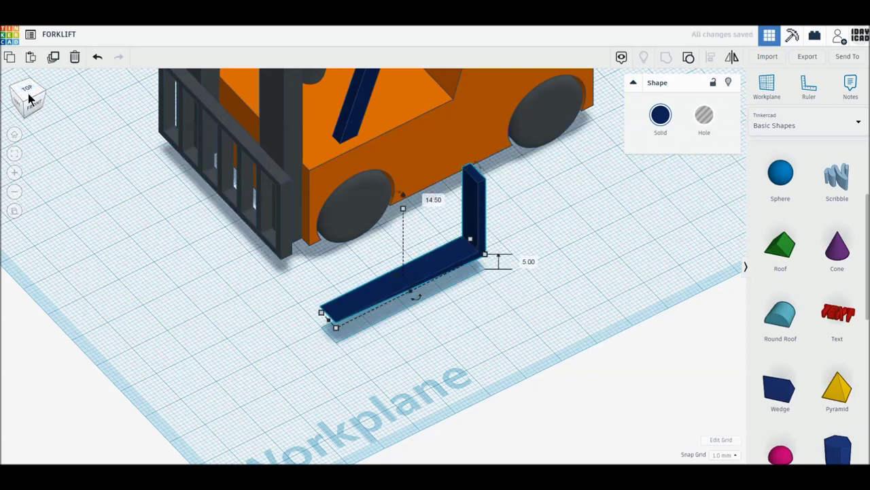
click(26, 89)
click(342, 321)
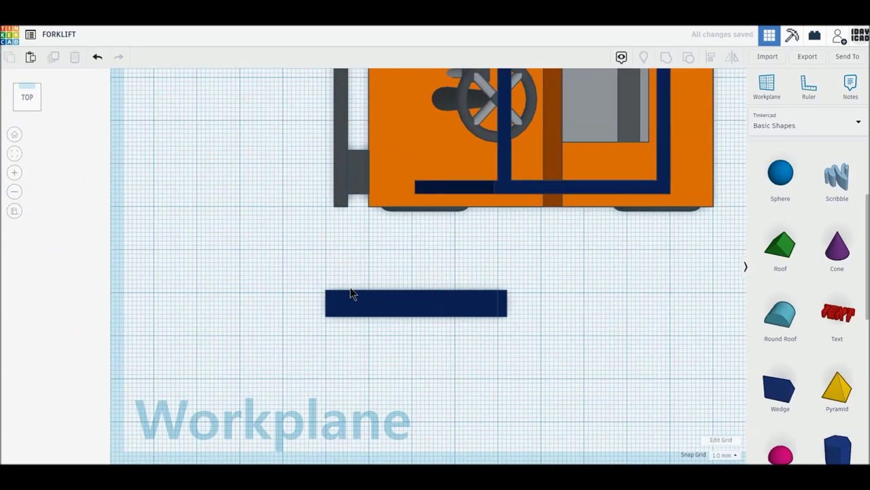
Move the navy fork up against the forklift's mast
drag(532, 380, 361, 243)
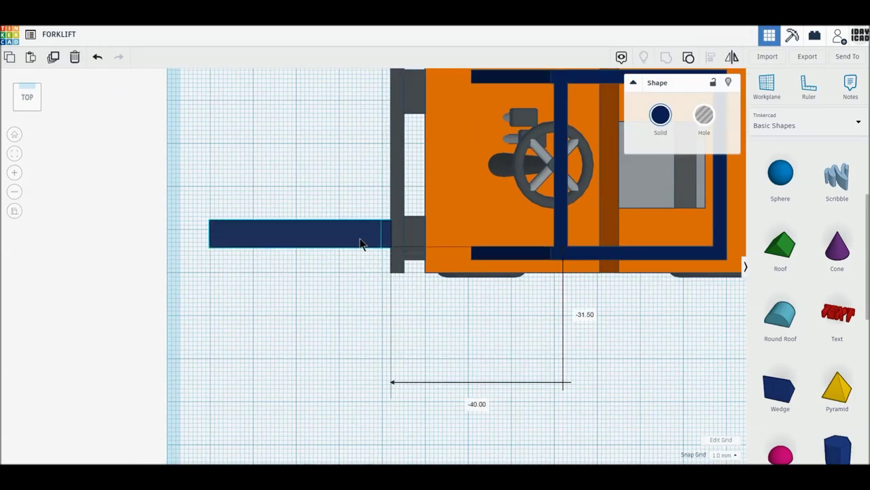
drag(361, 243, 361, 238)
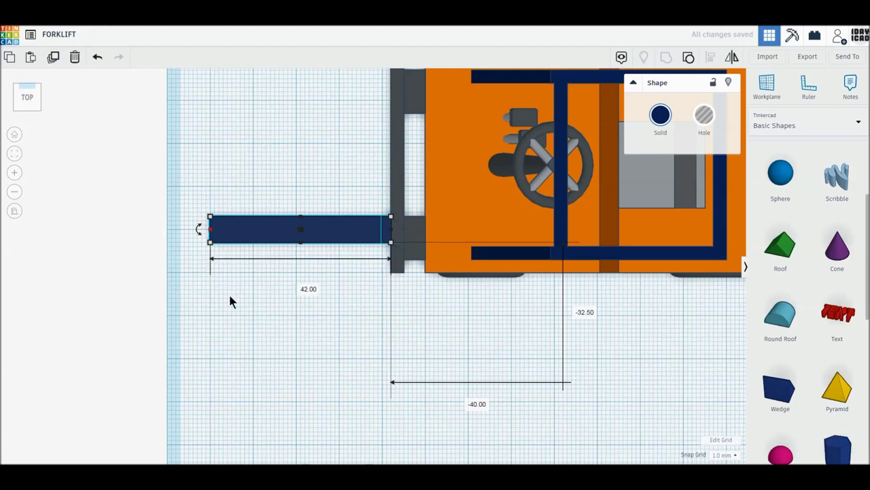
middle_drag(272, 220, 301, 300)
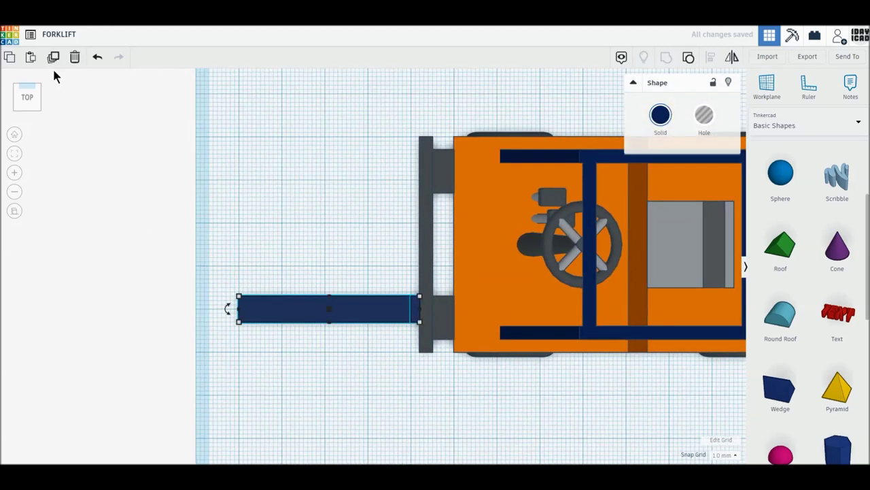
Duplicate the fork and position the copy parallel on the other side of the front
click(51, 60)
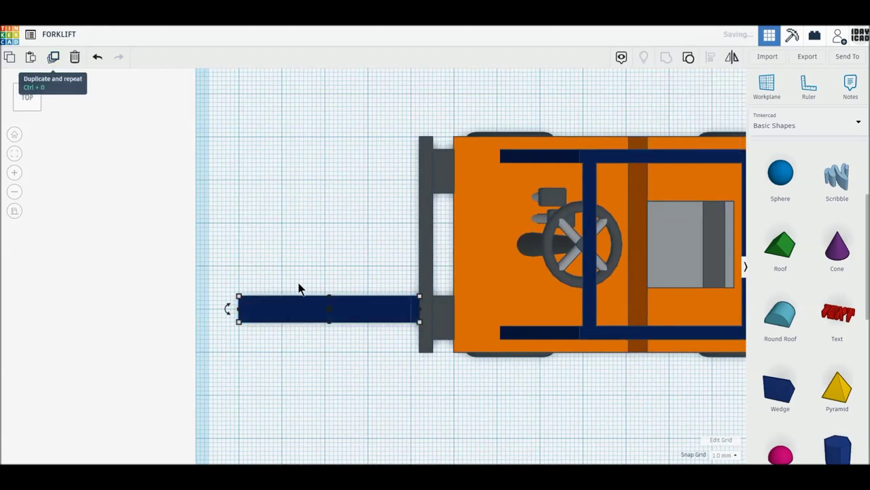
drag(363, 317, 374, 196)
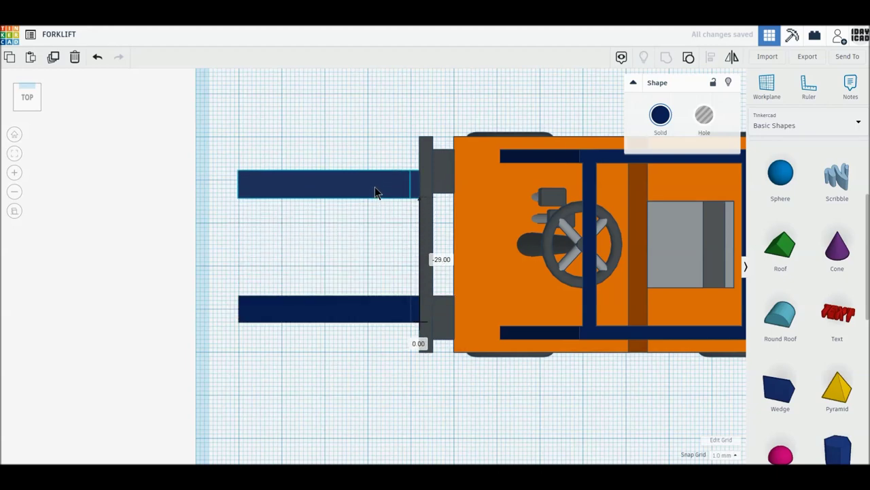
key(Up)
click(374, 235)
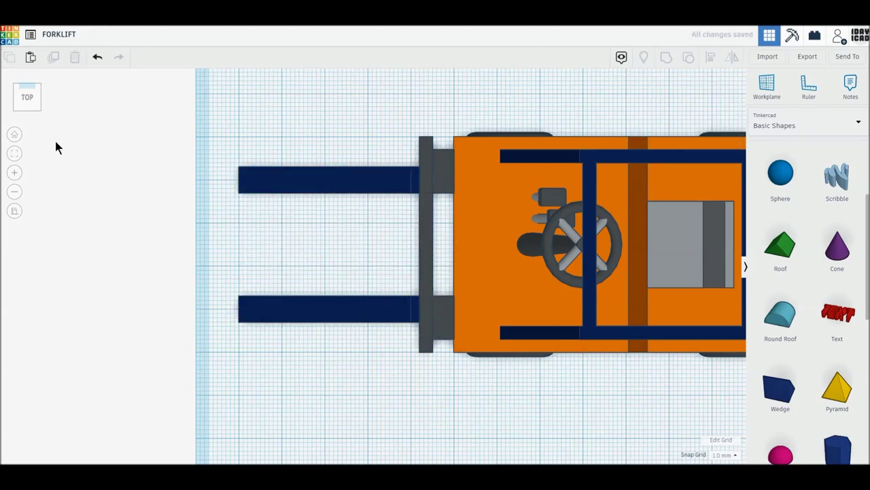
mouse_move(137, 206)
right_down()
mouse_move(140, 153)
mouse_move(76, 124)
right_up()
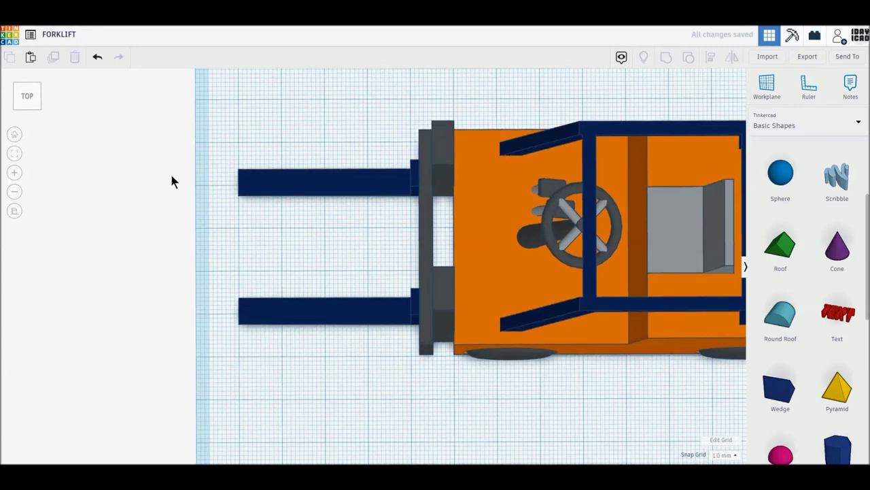
right_drag(174, 229, 171, 150)
click(27, 102)
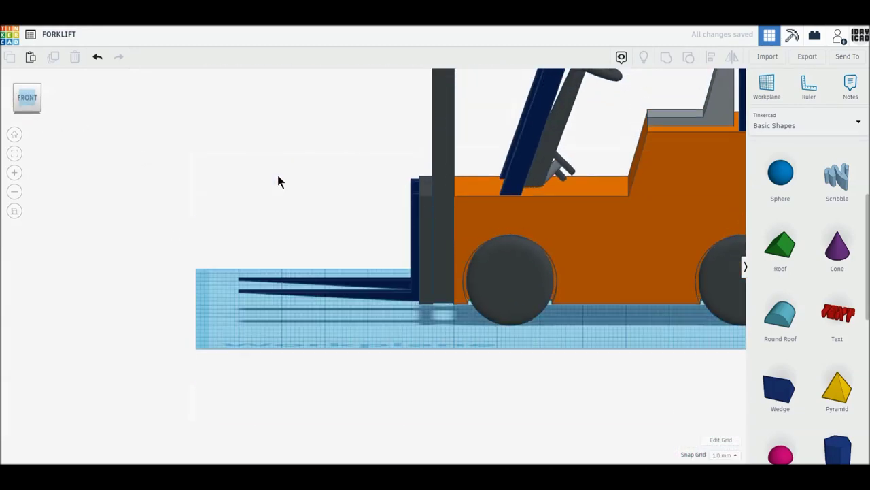
Select both navy forks with their back plate and lift them 10 mm off the workplane
mouse_move(246, 131)
mouse_down()
mouse_move(427, 319)
mouse_move(427, 311)
mouse_up()
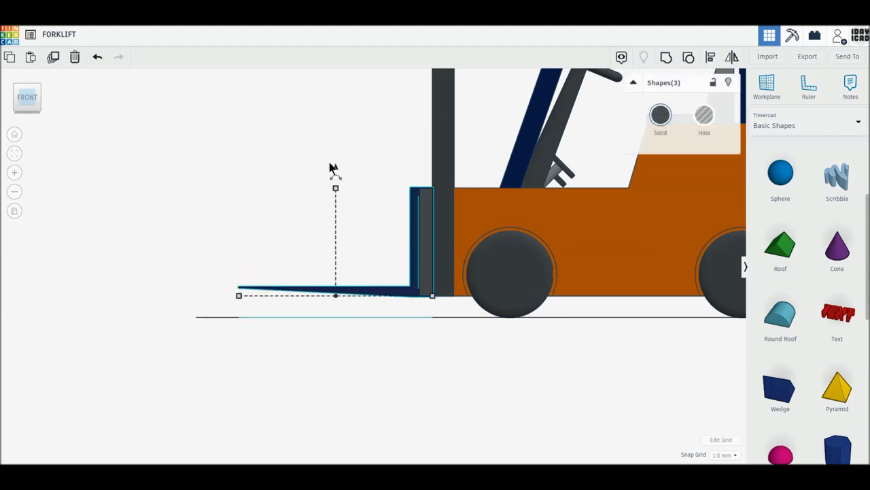
drag(333, 166, 423, 306)
drag(337, 172, 338, 124)
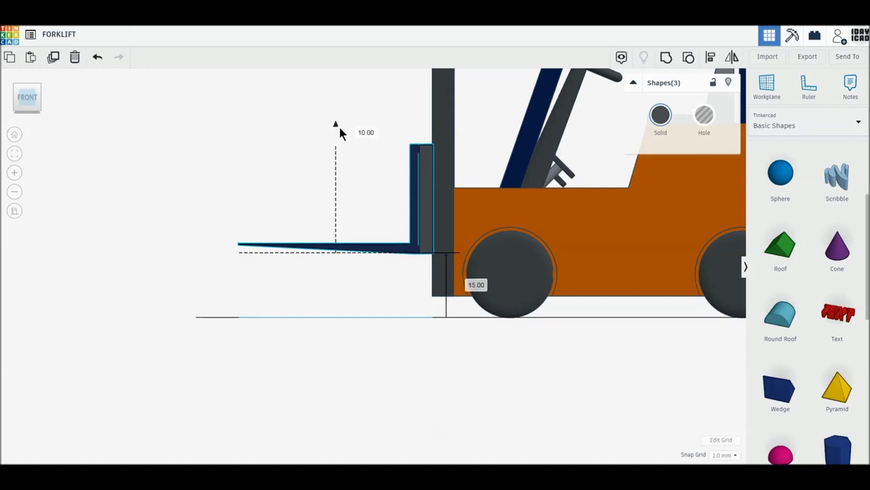
click(253, 138)
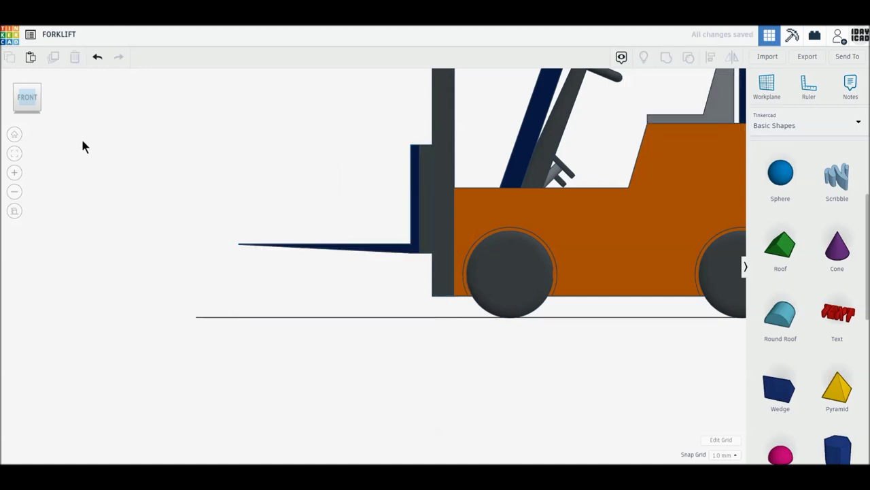
click(15, 213)
mouse_move(279, 351)
right_down()
mouse_move(219, 348)
mouse_move(515, 349)
mouse_move(289, 361)
mouse_move(557, 375)
mouse_move(573, 395)
mouse_move(550, 361)
mouse_move(699, 340)
right_up()
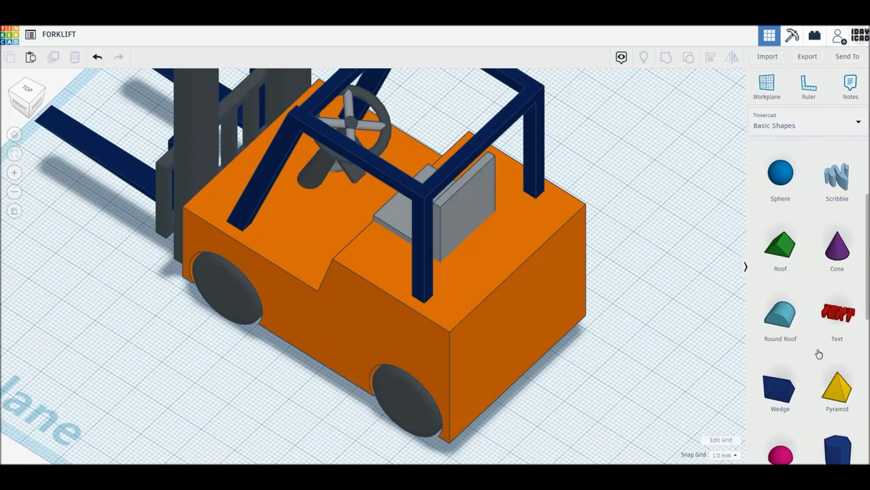
Add a red box and shrink it into a thin slab 6 long and 10 mm high
scroll(819, 354, up, 3)
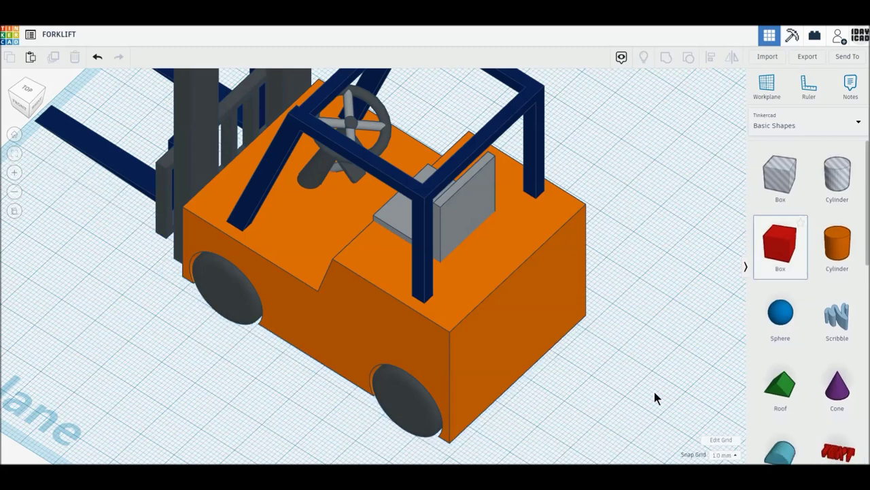
click(609, 406)
drag(665, 405, 576, 400)
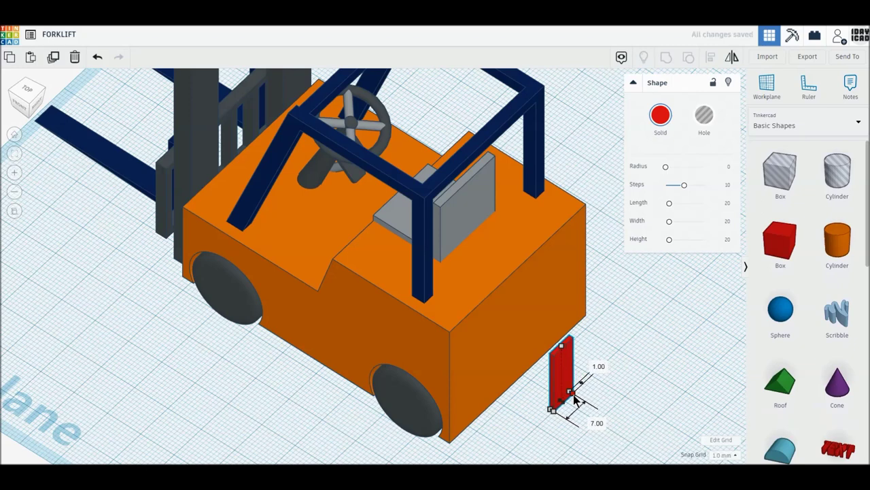
drag(572, 399, 573, 399)
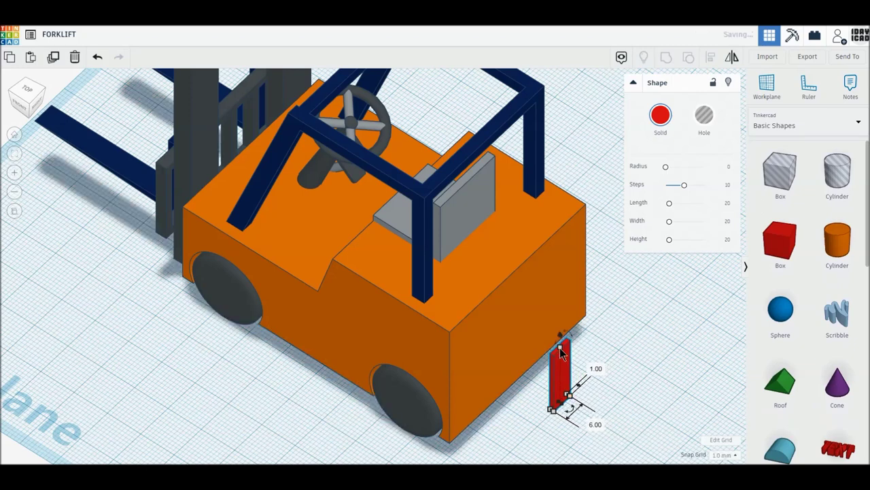
click(608, 376)
text(10)
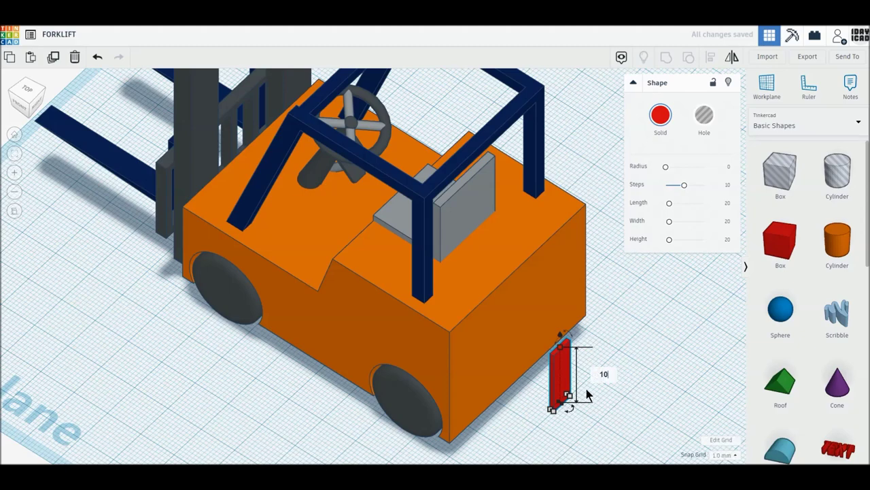
key(Return)
Raise the red block up the rear panel and move it to the body's left edge
right_drag(478, 422, 158, 195)
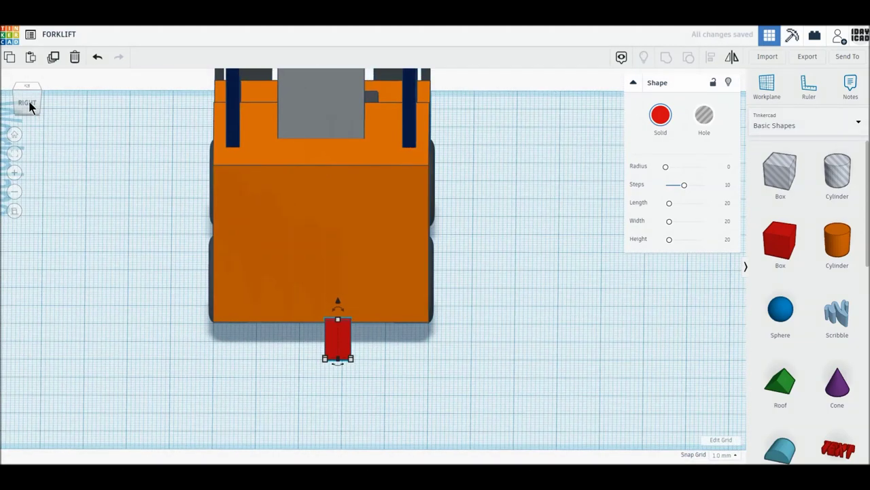
right_drag(252, 211, 364, 262)
middle_drag(304, 286, 393, 357)
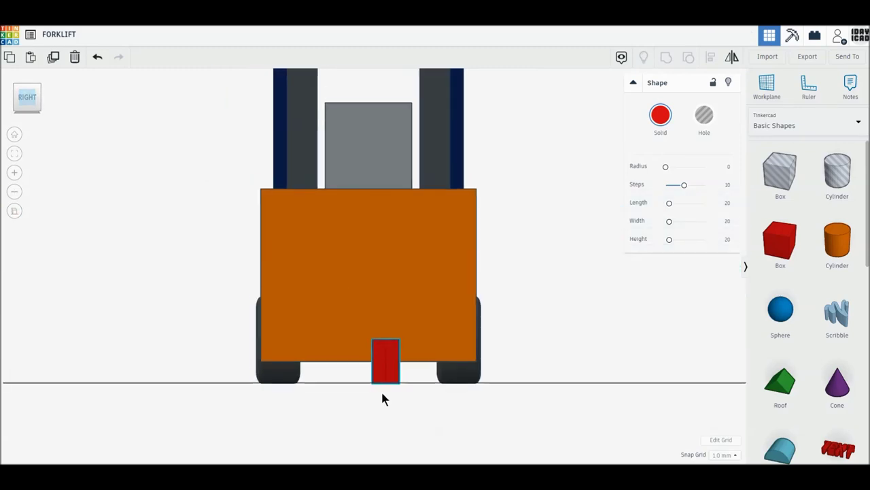
click(392, 357)
drag(386, 325, 392, 190)
drag(398, 228, 293, 227)
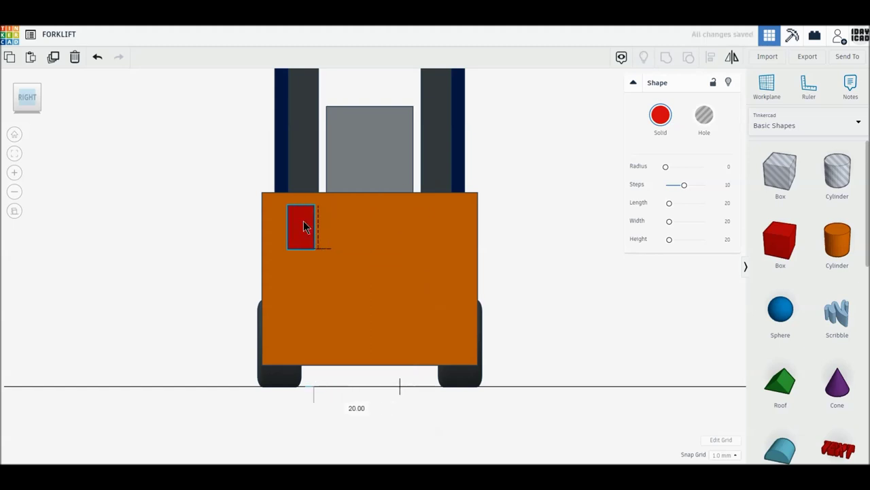
key(Left)
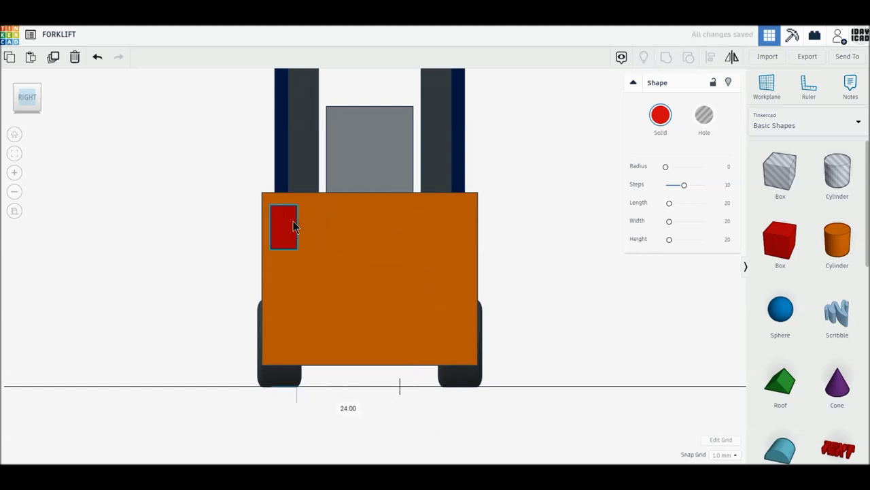
mouse_move(293, 227)
mouse_down()
mouse_move(282, 227)
mouse_move(285, 232)
mouse_up()
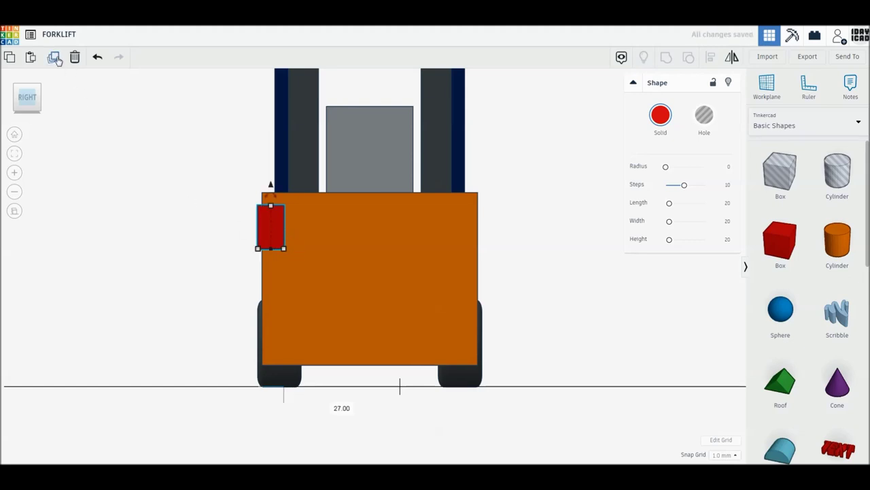
Duplicate the red block and place the copy right beside the original
click(53, 57)
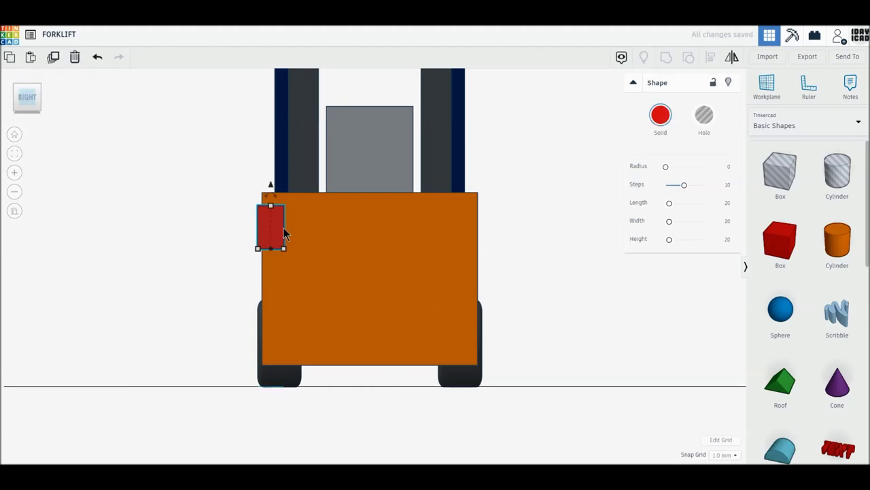
drag(283, 233, 306, 233)
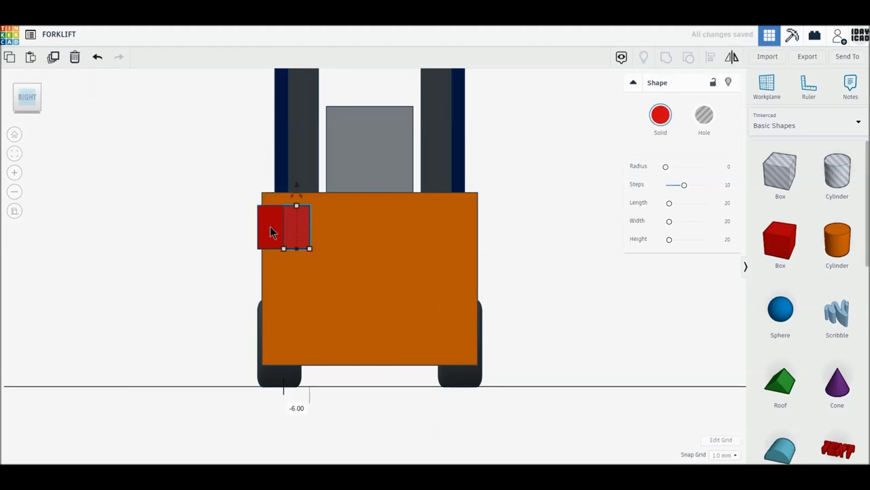
right_drag(270, 227, 265, 368)
middle_drag(351, 319, 350, 269)
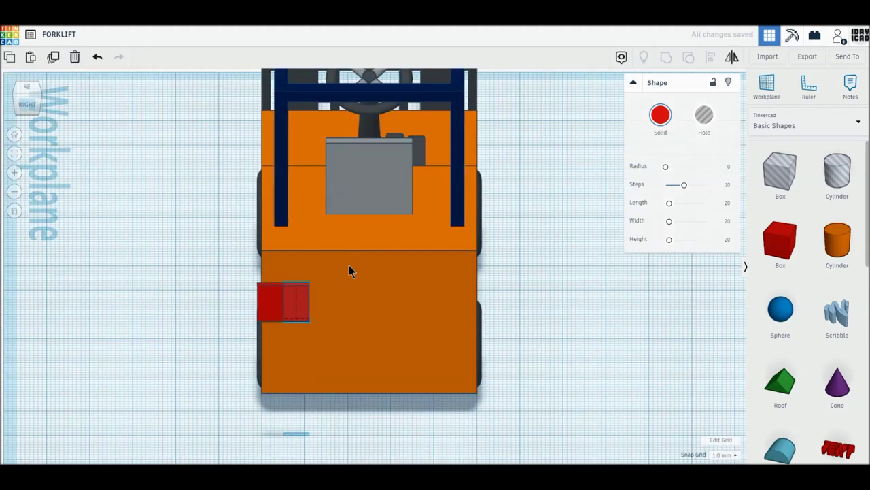
Give the outer block 5 mm depth, move it to the rear corner and colour it orange
click(267, 302)
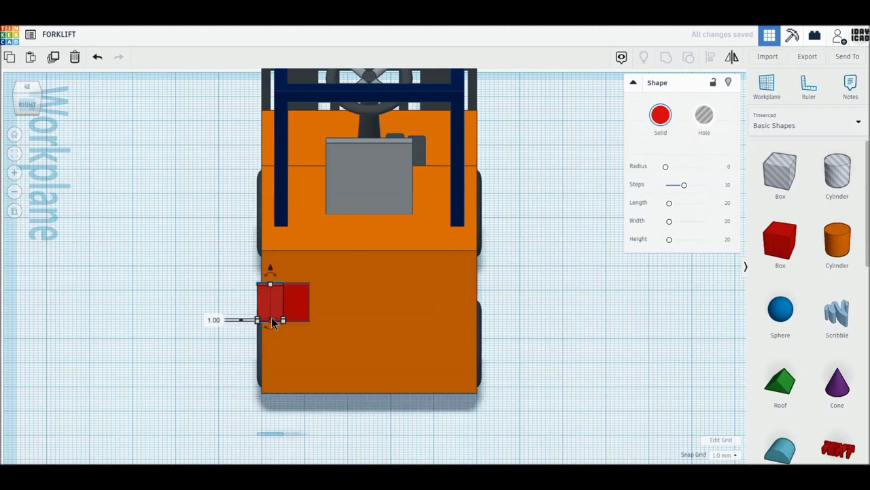
right_drag(286, 341, 350, 345)
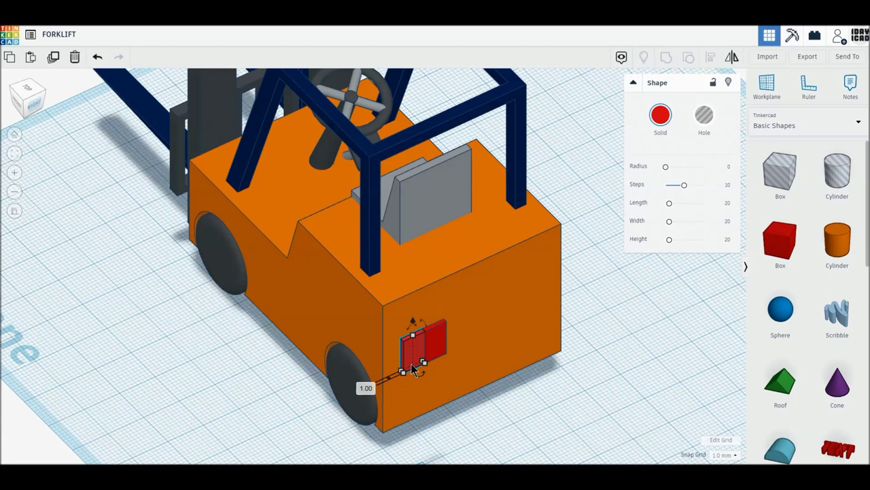
key(Tab)
text(5)
key(Return)
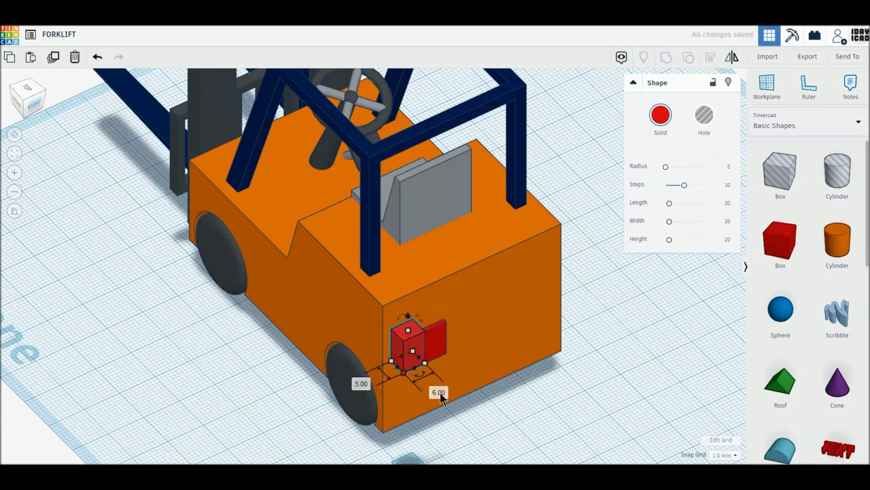
click(27, 118)
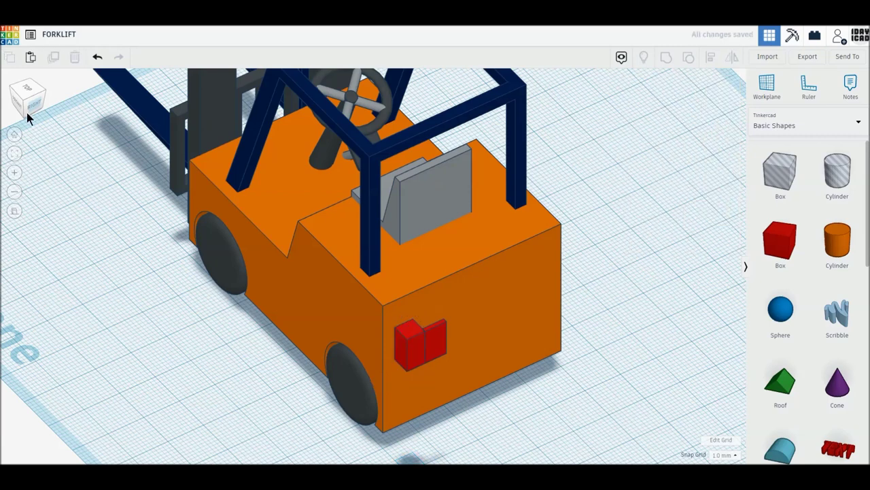
drag(423, 359, 401, 340)
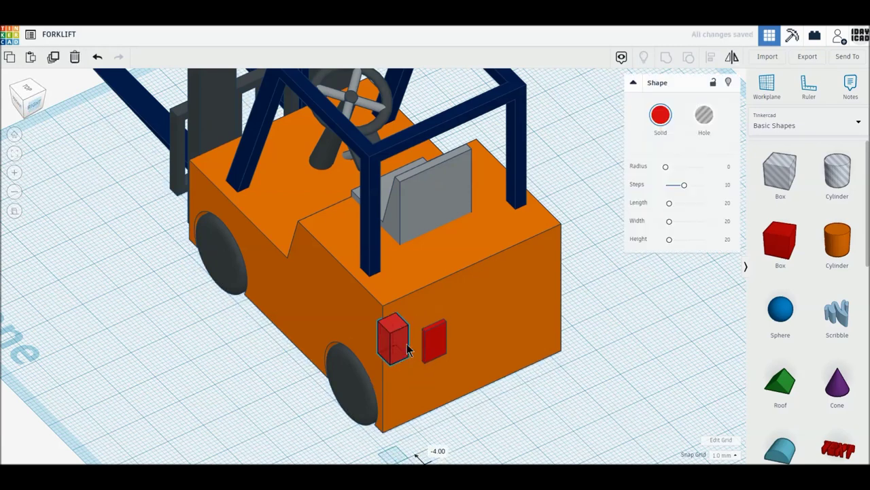
drag(401, 340, 402, 334)
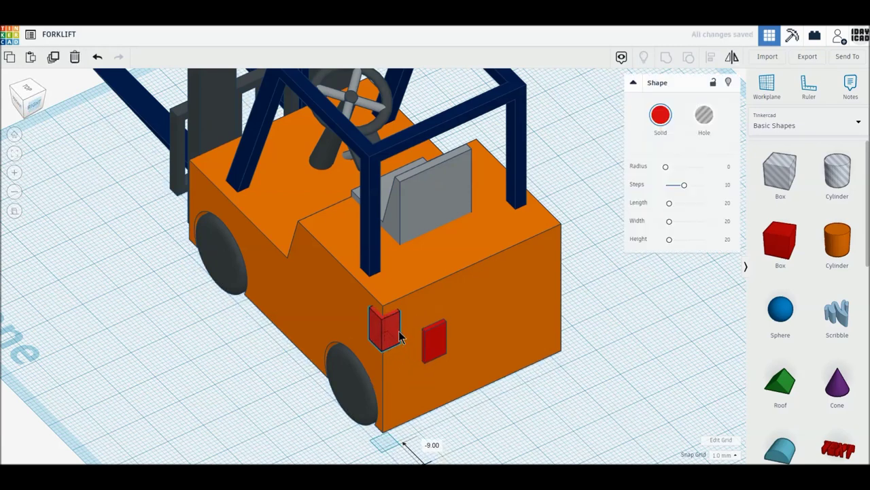
click(727, 168)
text(1)
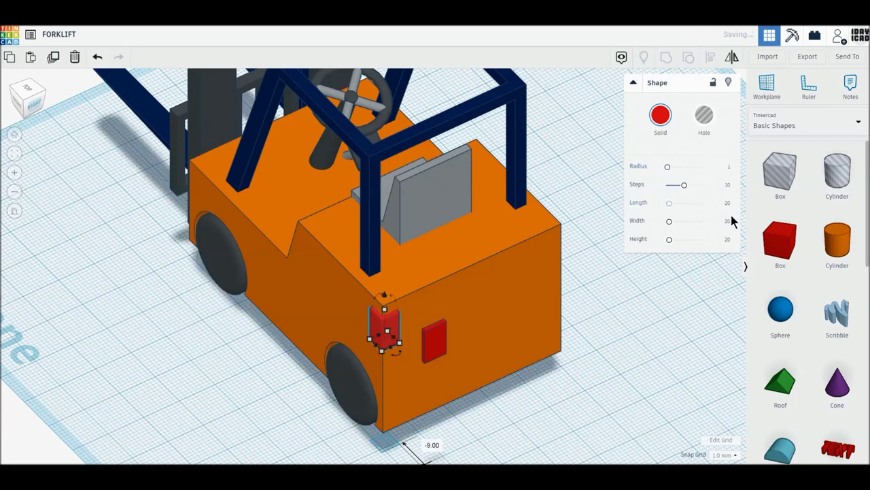
click(661, 117)
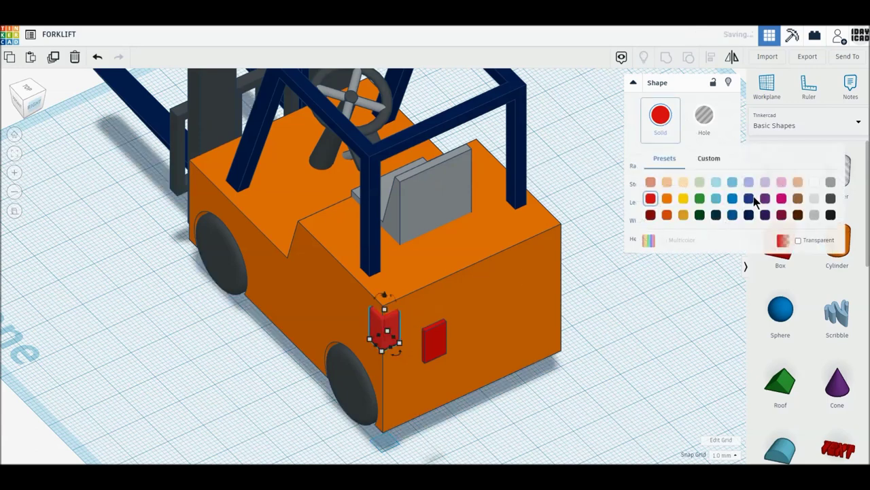
click(668, 214)
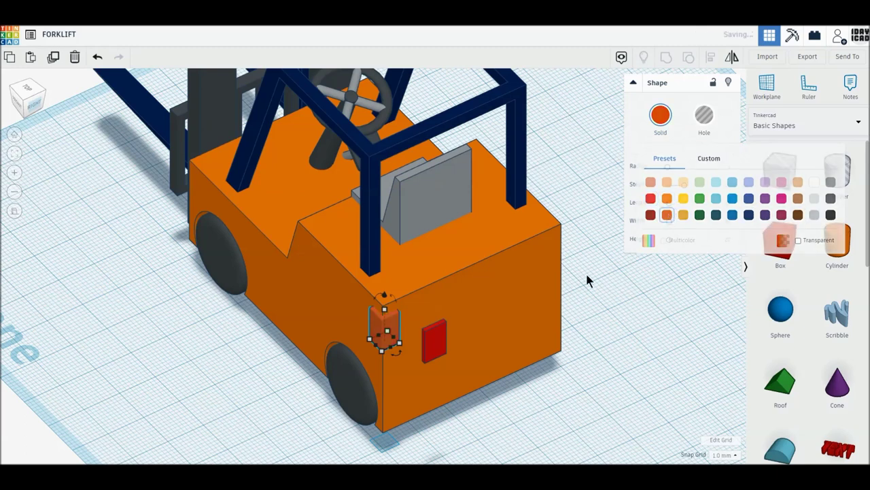
Give the red light corner radius 1, depth 2 and length 10
click(441, 348)
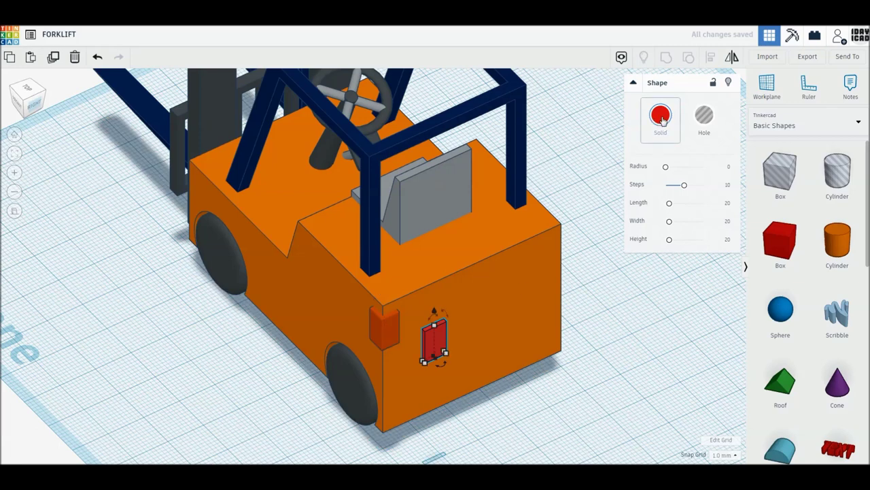
click(727, 167)
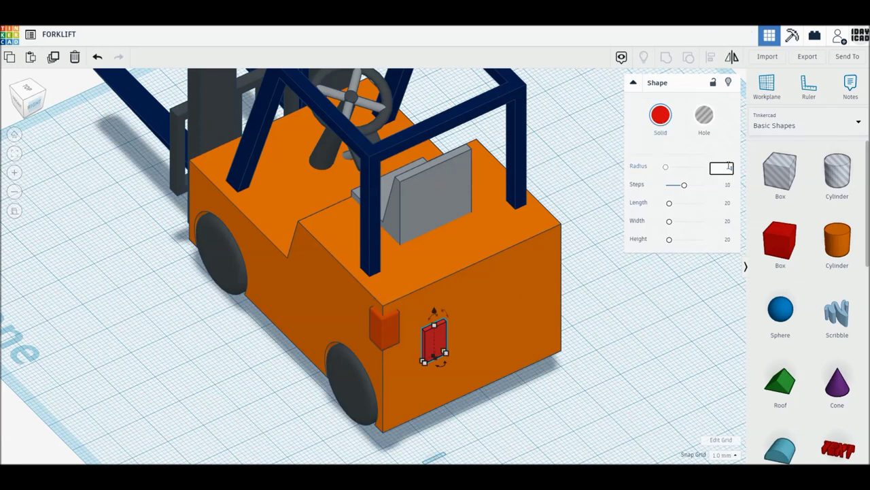
text(1)
key(Return)
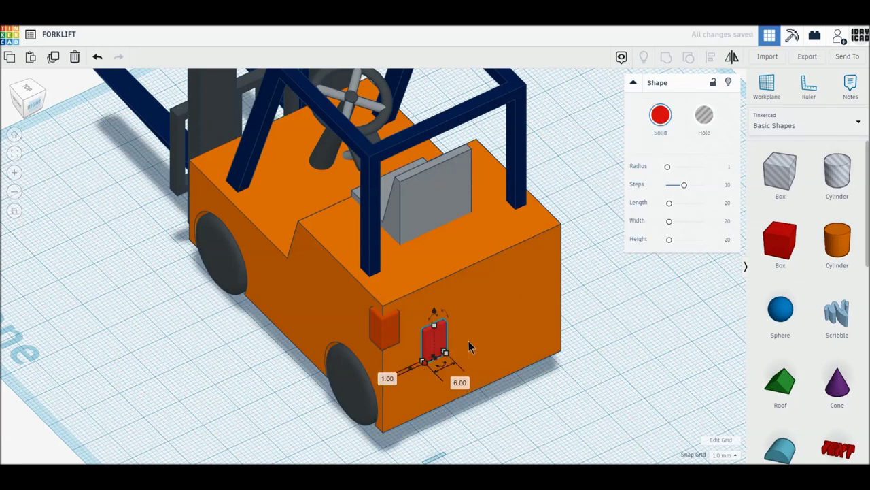
click(387, 378)
text(2)
key(Return)
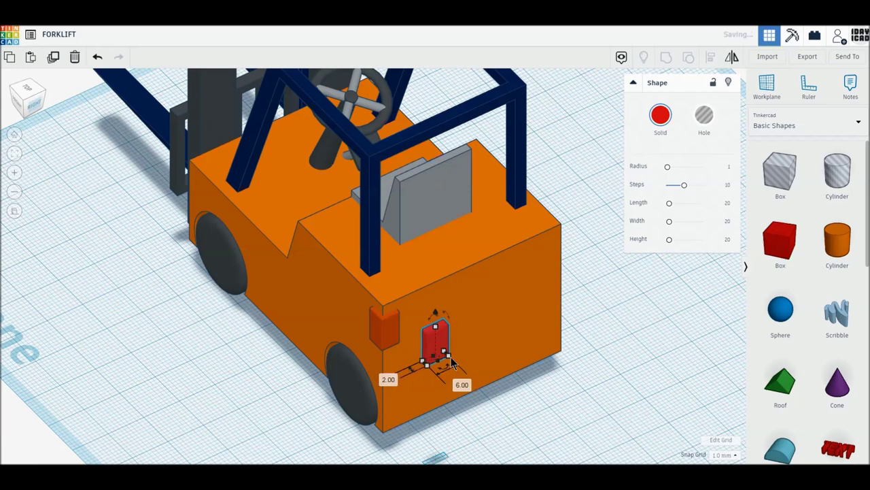
click(462, 384)
text(10)
key(Return)
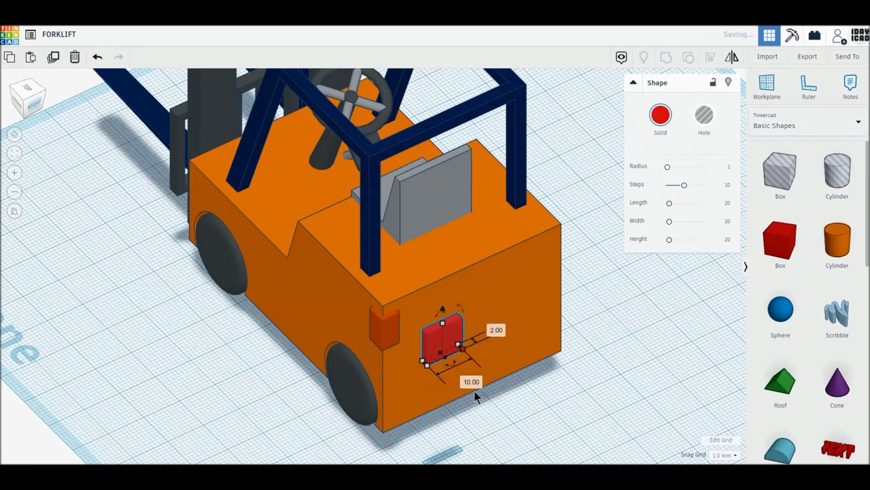
Move the red light flush beside the orange corner lamp and resize it to 8 mm
click(30, 110)
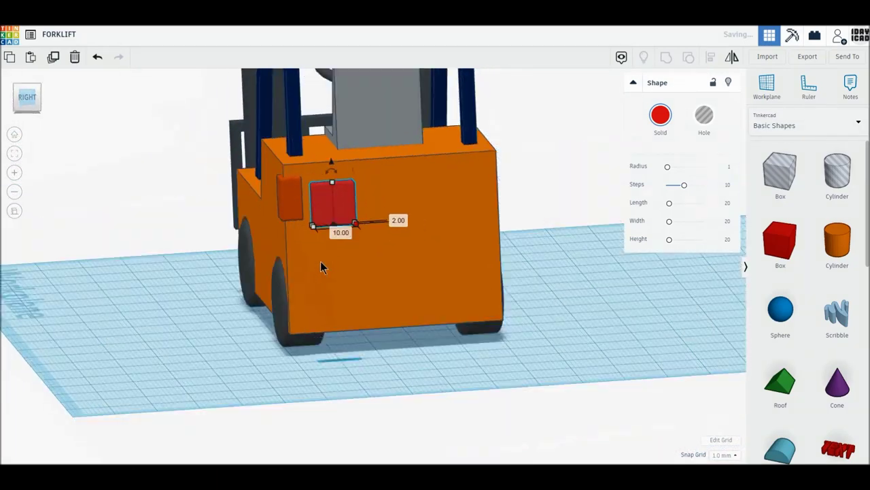
mouse_move(335, 291)
right_down()
mouse_move(439, 375)
mouse_move(472, 305)
mouse_move(510, 399)
right_up()
click(482, 357)
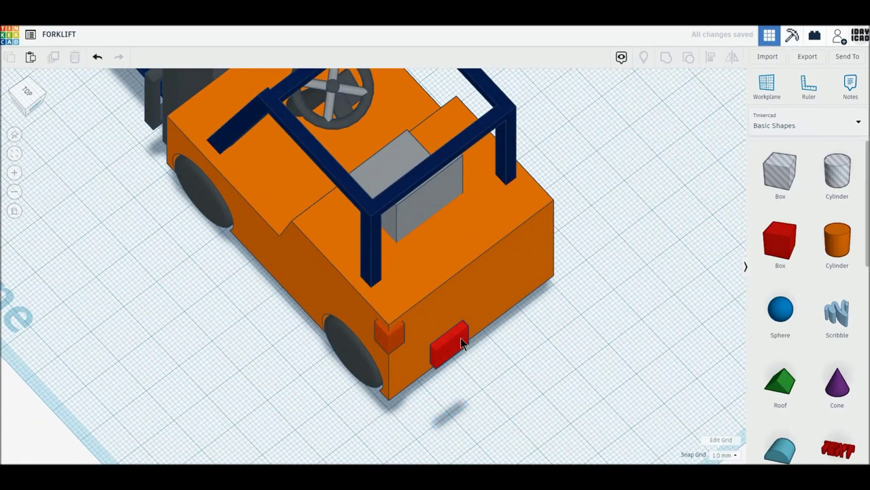
mouse_move(462, 343)
mouse_down()
mouse_move(431, 315)
mouse_move(435, 321)
mouse_up()
click(452, 358)
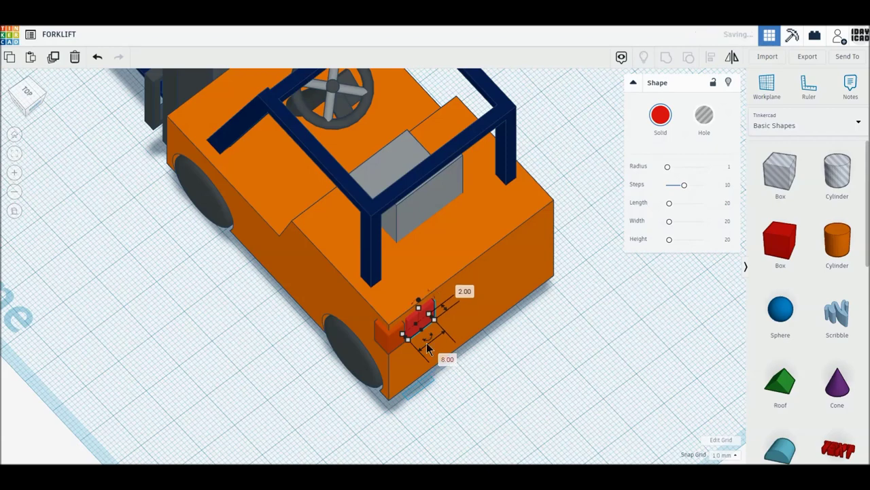
click(507, 387)
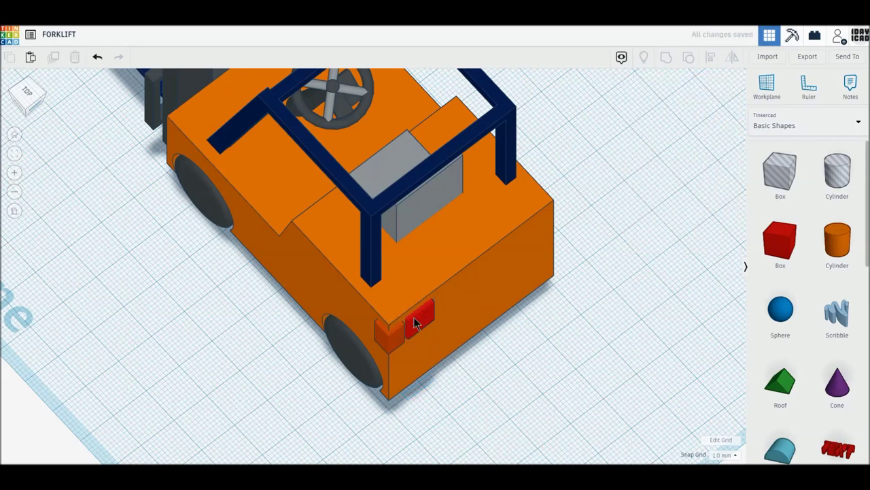
click(34, 104)
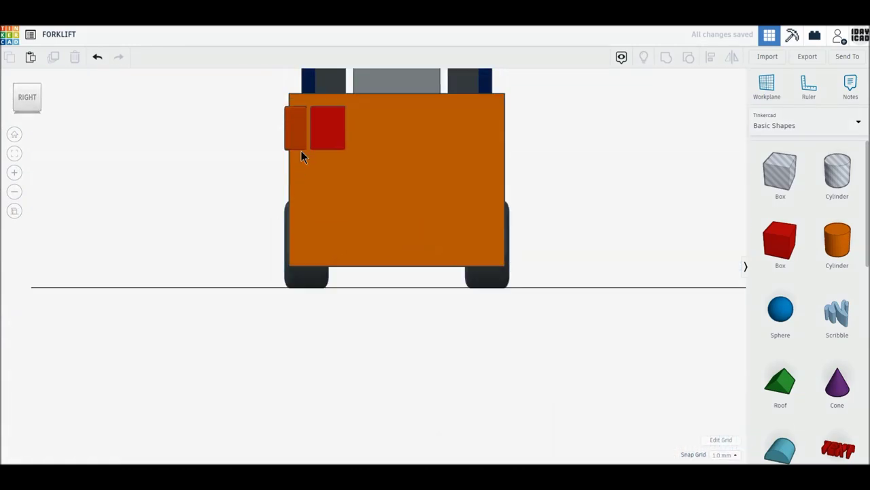
Duplicate the orange corner lamp and place the copy at the body's right rear edge
click(301, 155)
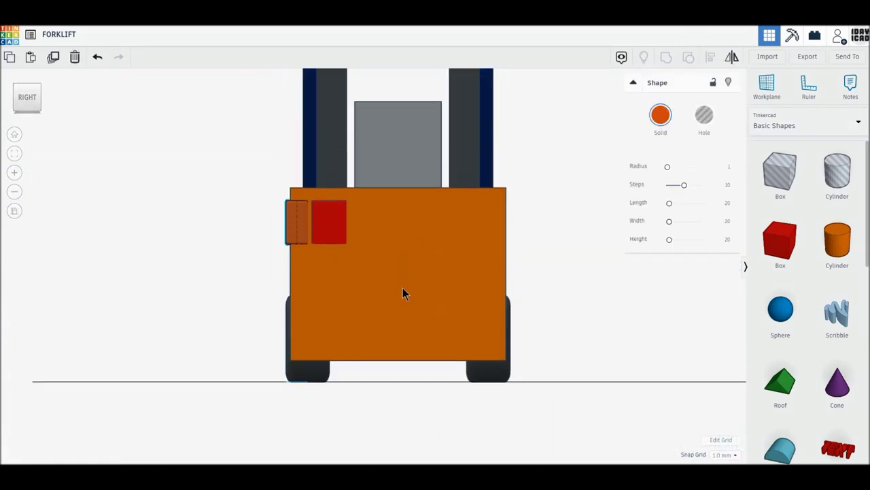
click(51, 60)
drag(292, 232, 490, 233)
key(Right)
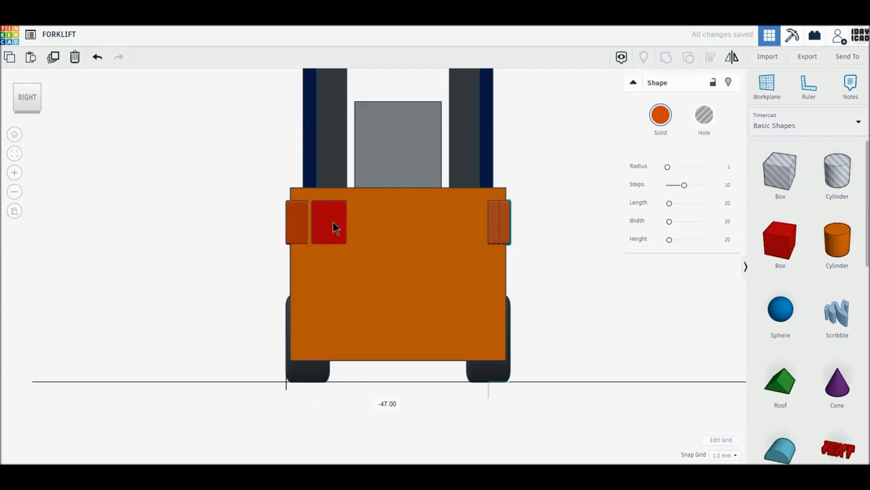
Duplicate the red light and place the copy beside the right orange lamp
click(333, 228)
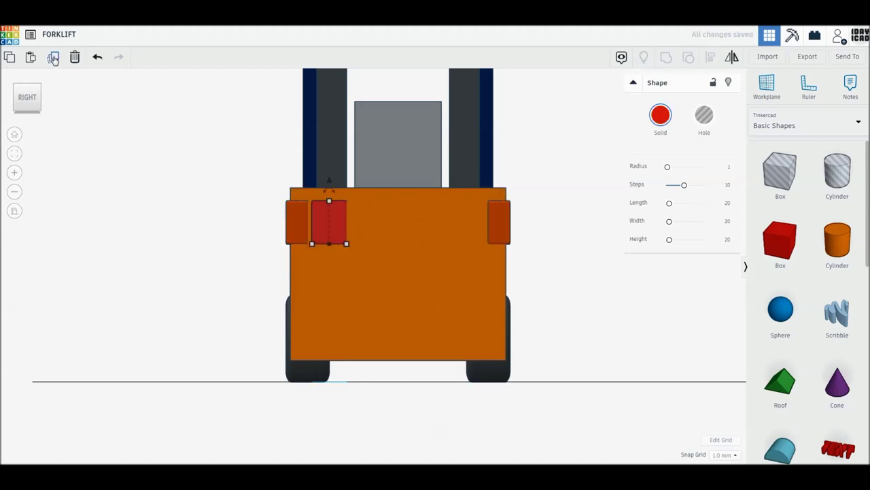
click(53, 58)
mouse_move(331, 213)
mouse_down()
mouse_move(391, 238)
mouse_move(481, 240)
mouse_up()
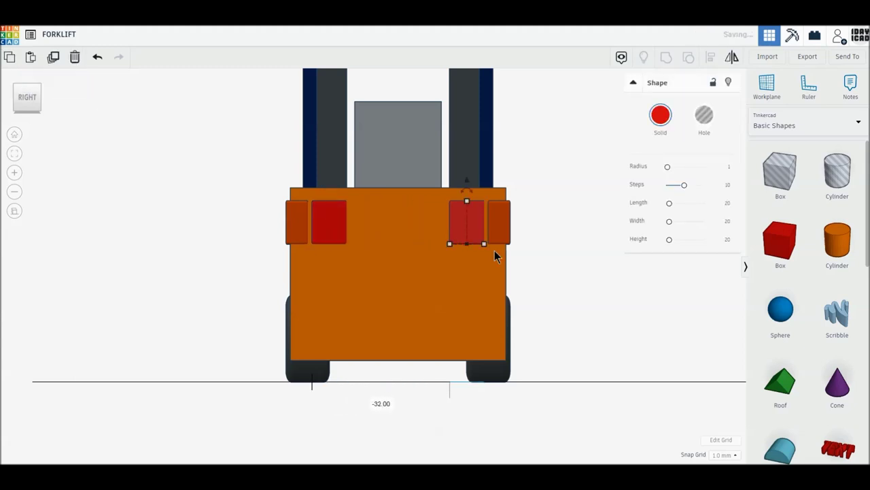
click(509, 294)
scroll(802, 337, down, 3)
Add a Round Roof shape, tip it upright 90° and move it under the forklift's rear
scroll(794, 335, down, 2)
drag(789, 331, 417, 371)
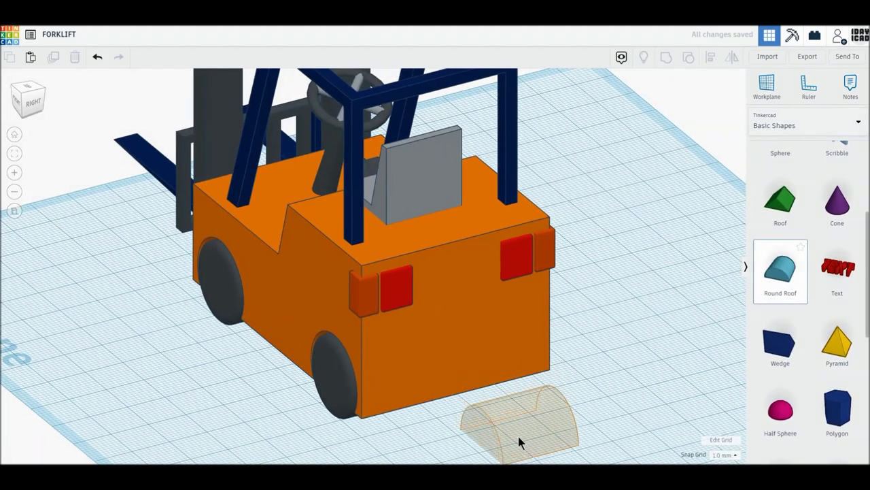
mouse_move(416, 371)
mouse_down()
mouse_move(535, 447)
mouse_move(559, 428)
mouse_up()
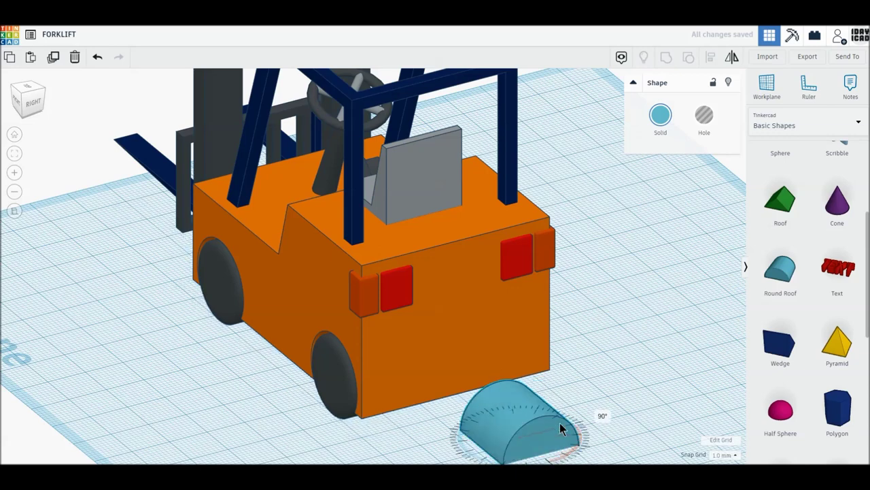
mouse_move(554, 385)
mouse_down()
mouse_move(569, 421)
mouse_move(552, 408)
mouse_up()
mouse_move(498, 427)
mouse_down()
mouse_move(396, 409)
mouse_move(399, 422)
mouse_up()
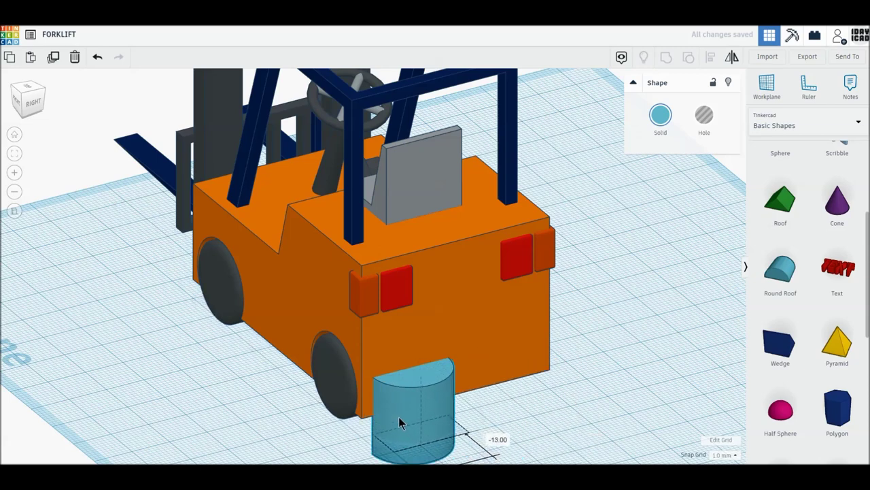
Resize the panel to 43 x 17, lift it 7 mm and thin it to 3 mm
drag(460, 414, 560, 405)
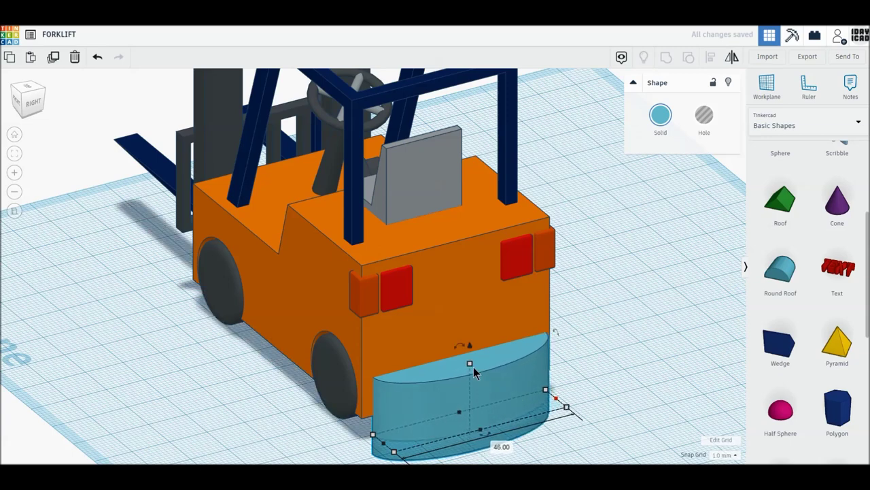
drag(471, 372, 473, 367)
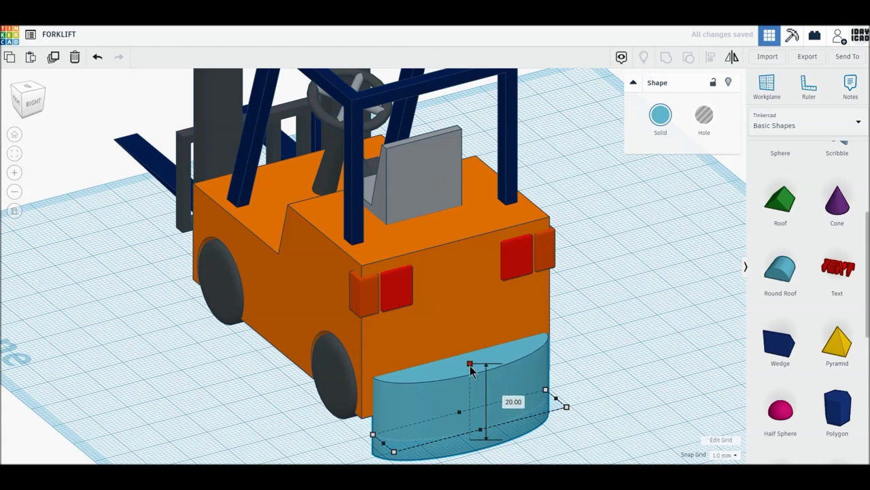
drag(469, 345, 472, 306)
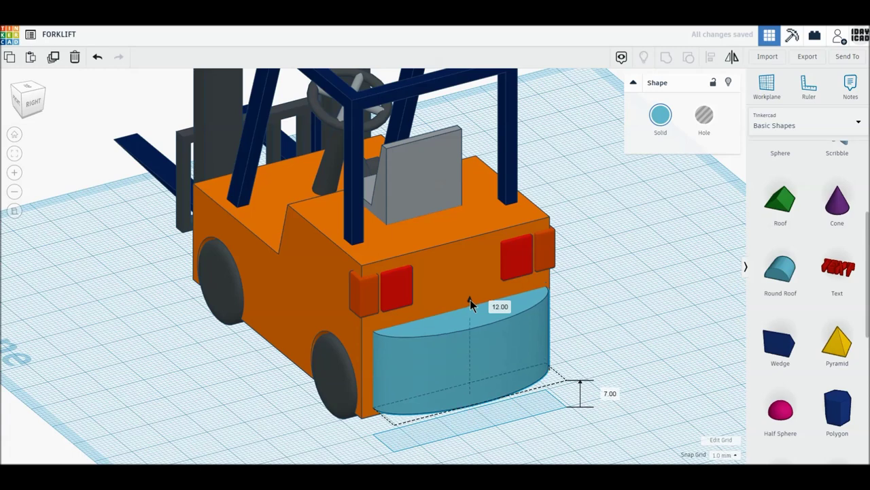
drag(385, 304, 385, 304)
drag(480, 408, 467, 396)
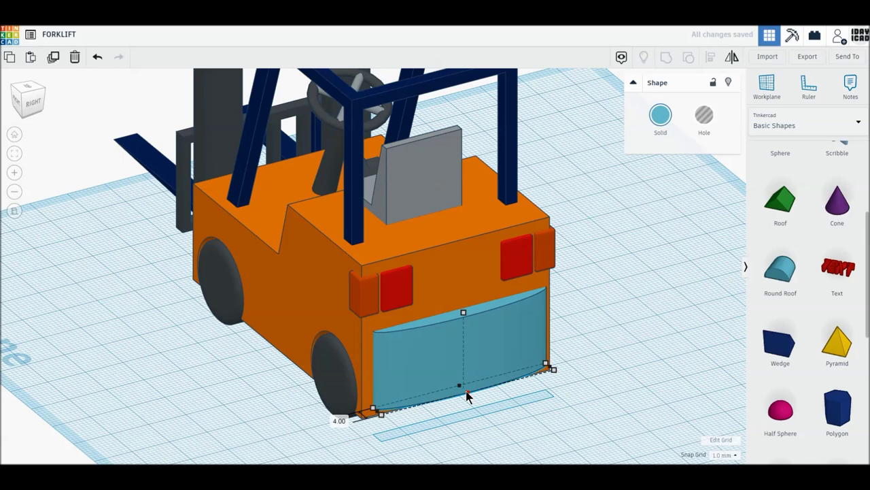
drag(465, 394, 464, 395)
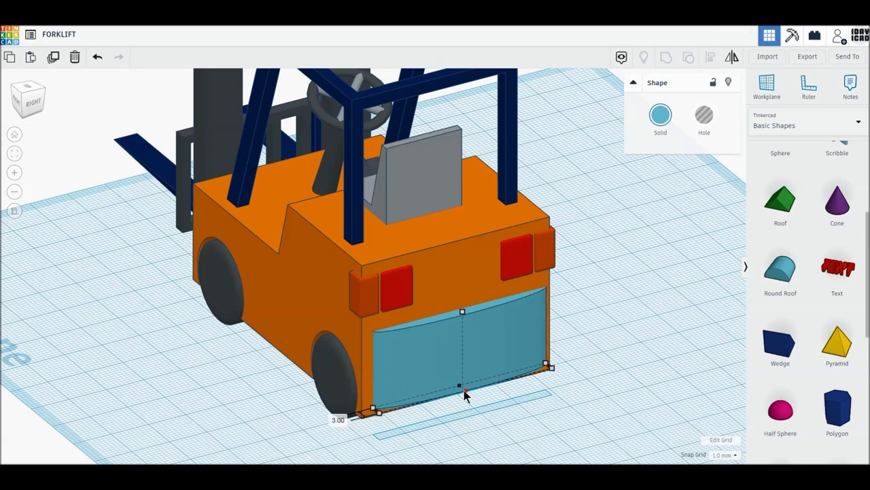
Colour the rear panel light grey and nudge it 1 mm sideways into place
click(660, 115)
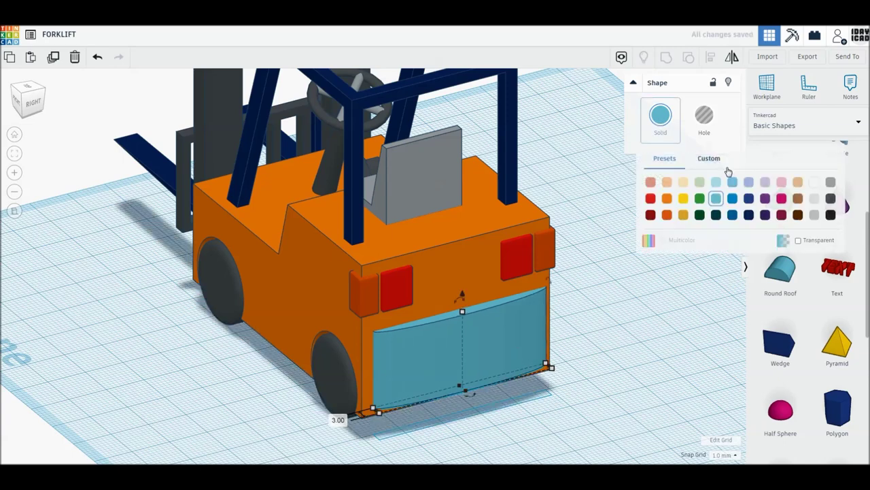
click(828, 200)
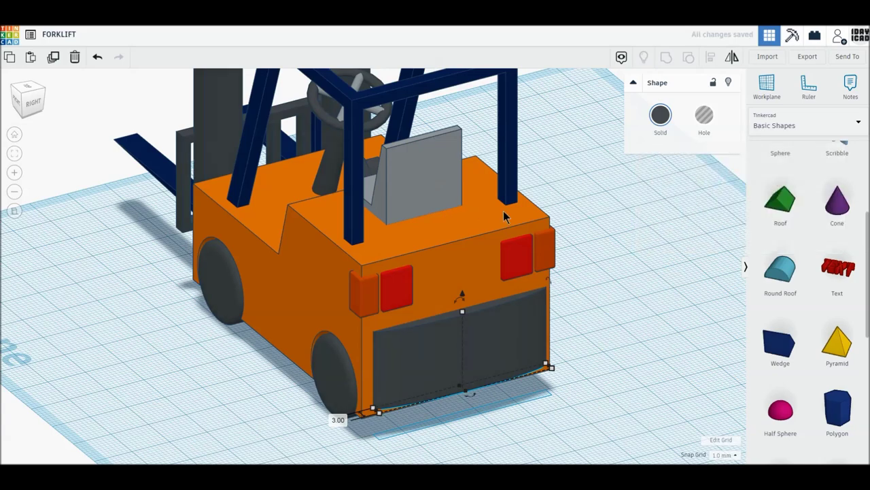
click(660, 115)
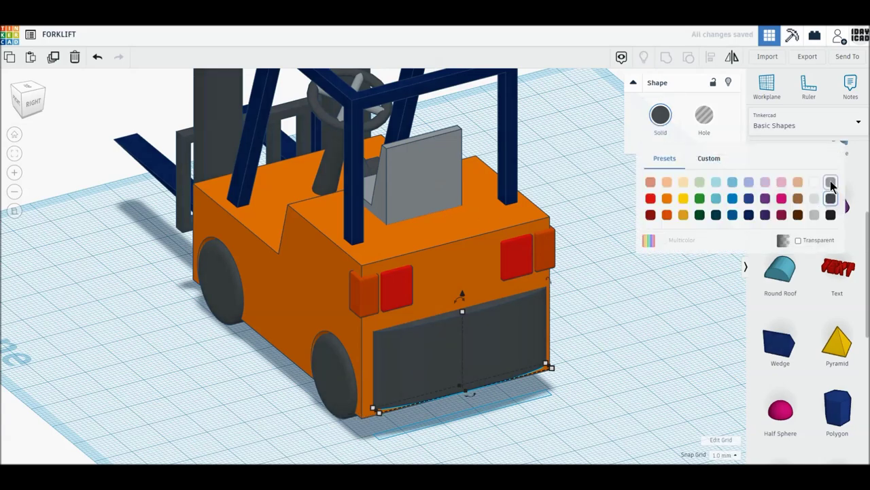
click(830, 183)
right_drag(401, 352, 358, 340)
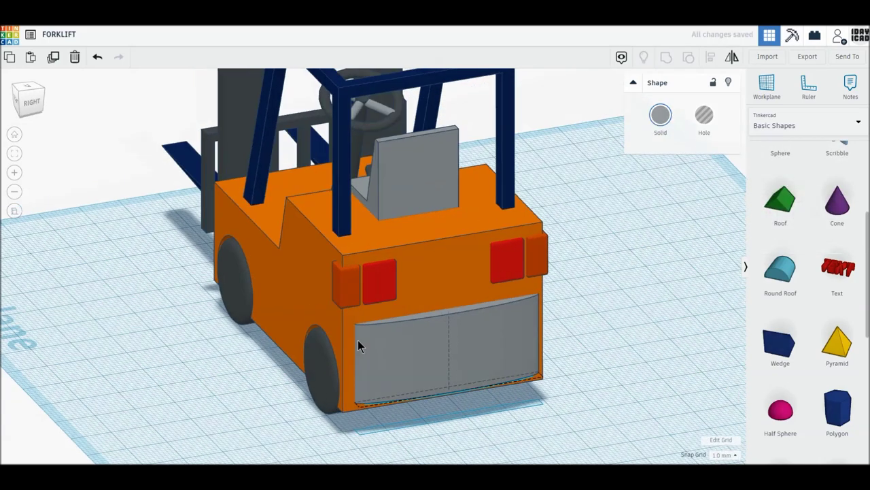
click(32, 102)
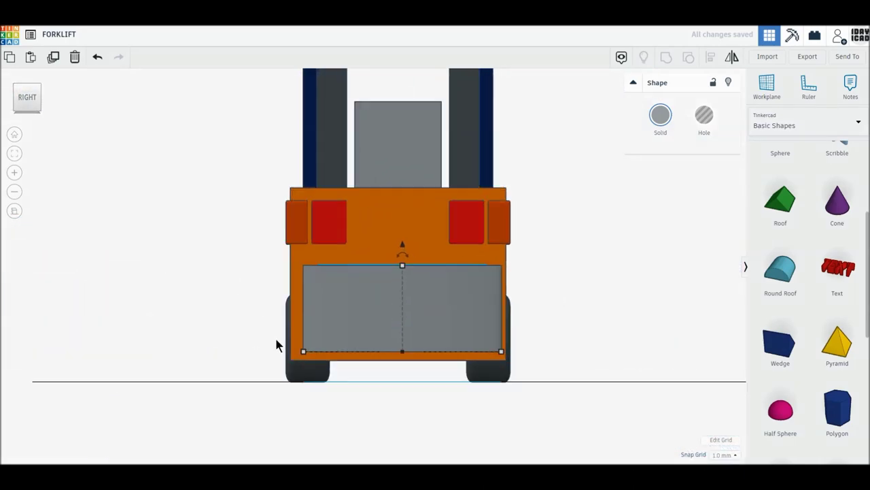
key(Left)
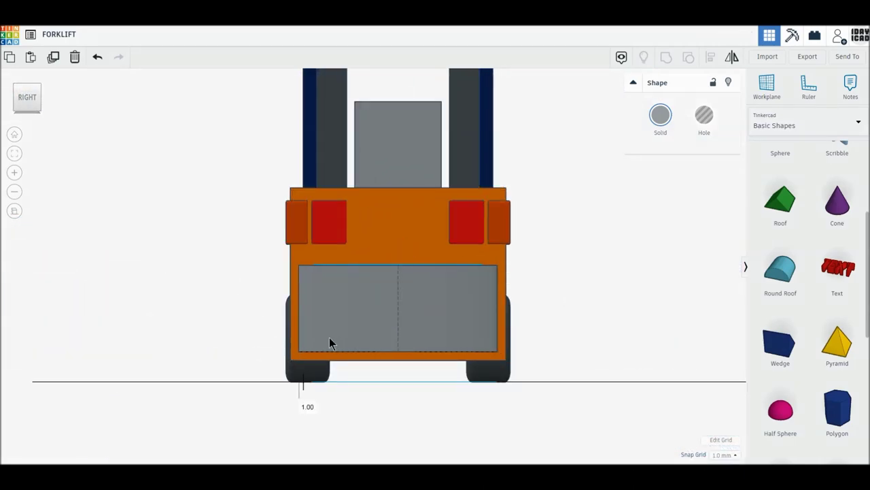
click(233, 335)
right_drag(233, 336, 403, 347)
scroll(404, 347, down, 3)
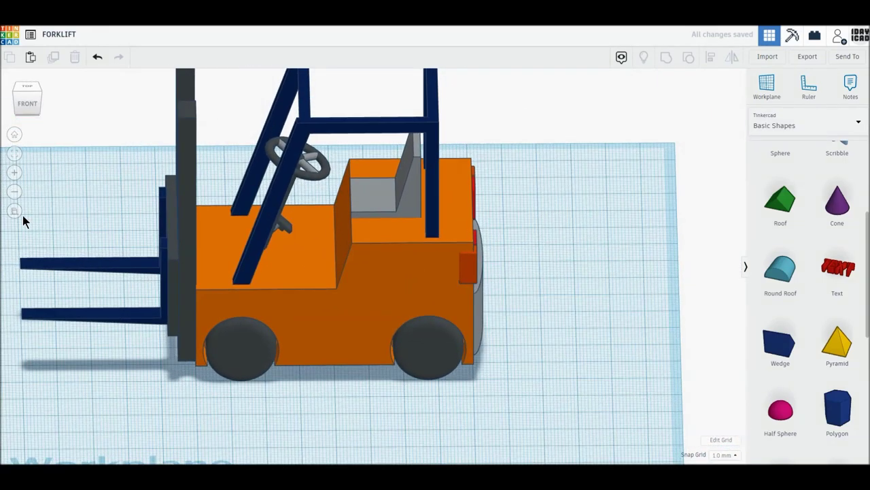
Select every forklift part, turn the whole model to an angle and shift it across the workplane
click(17, 215)
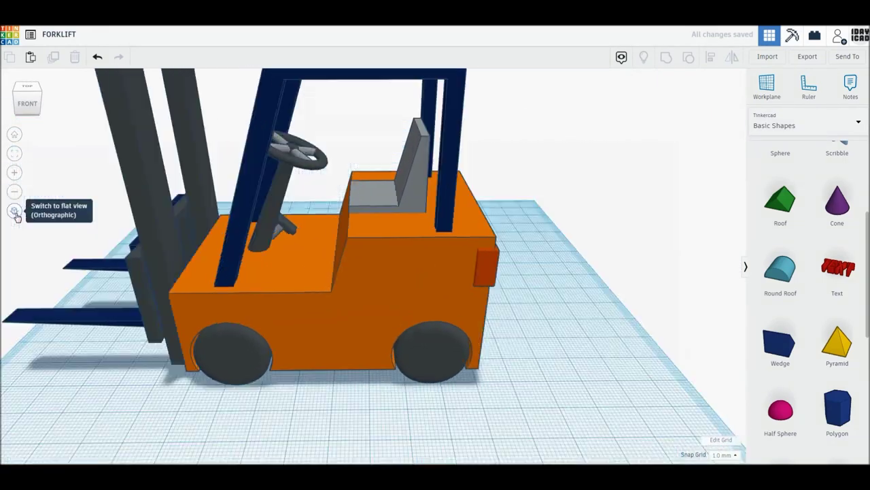
click(17, 135)
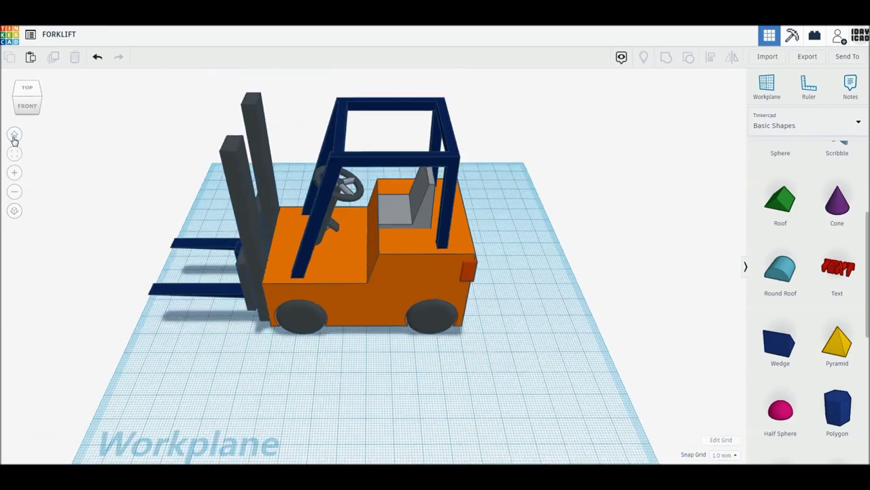
drag(116, 94, 515, 357)
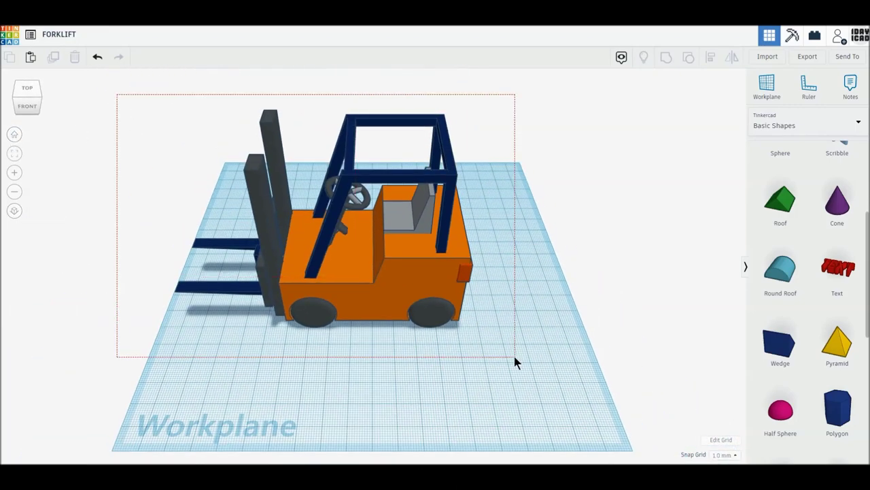
drag(338, 342, 351, 342)
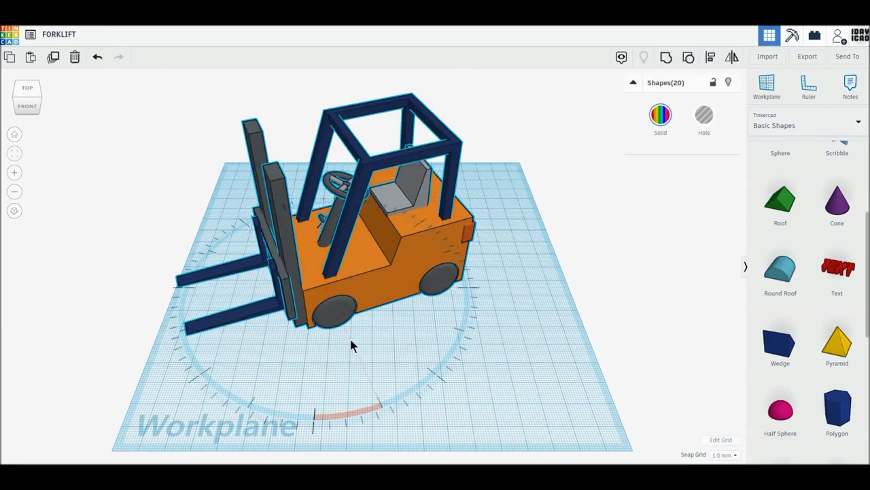
drag(366, 340, 355, 346)
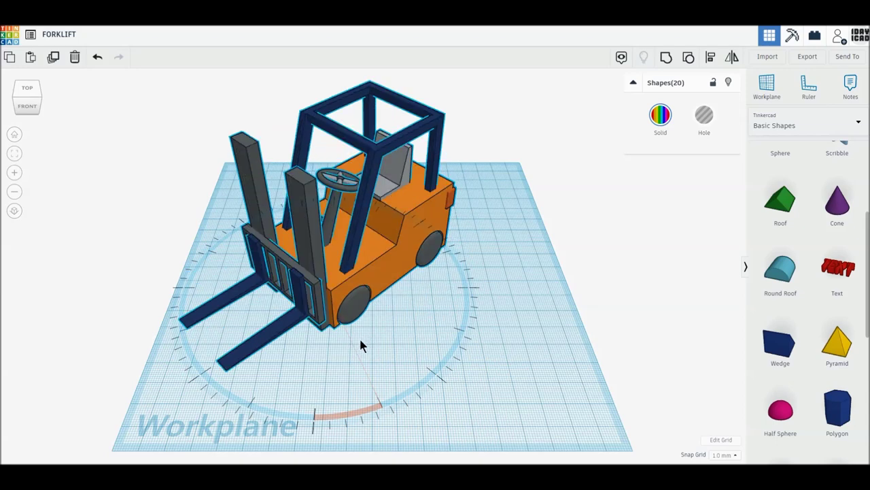
drag(389, 299, 434, 306)
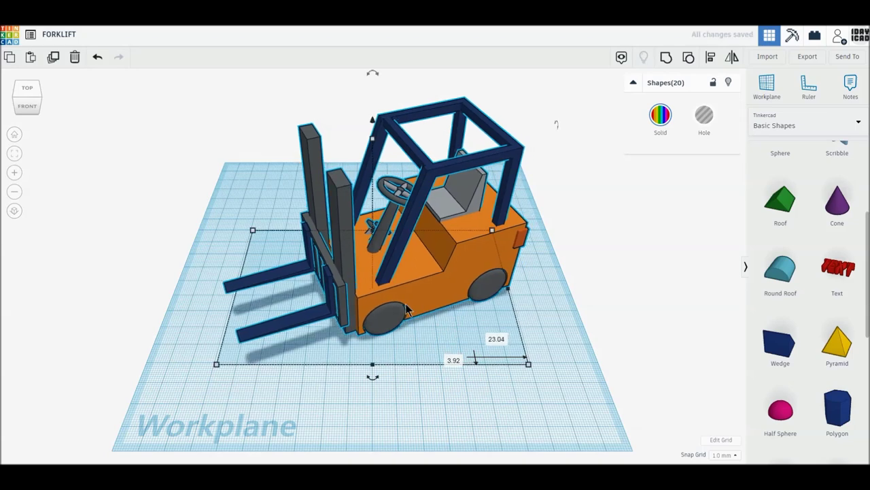
Deselect the forklift and orbit to inspect the finished model from side and top
scroll(408, 309, down, 1)
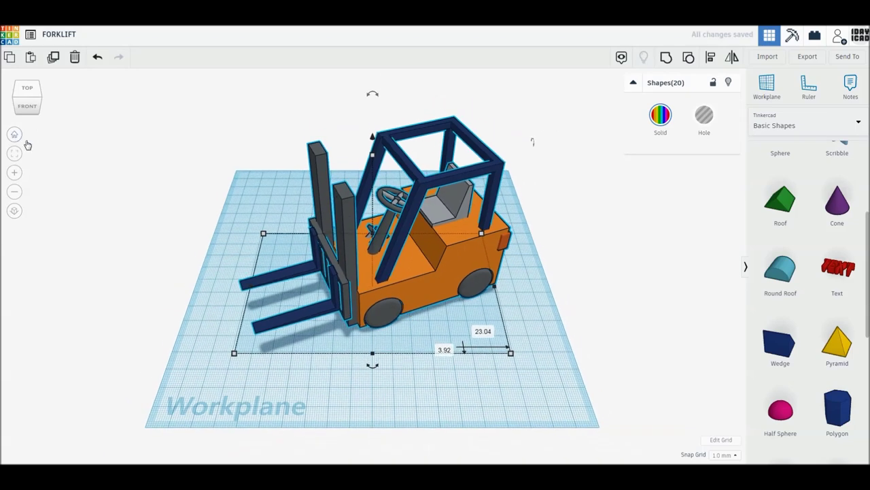
scroll(431, 361, up, 3)
scroll(559, 364, down, 2)
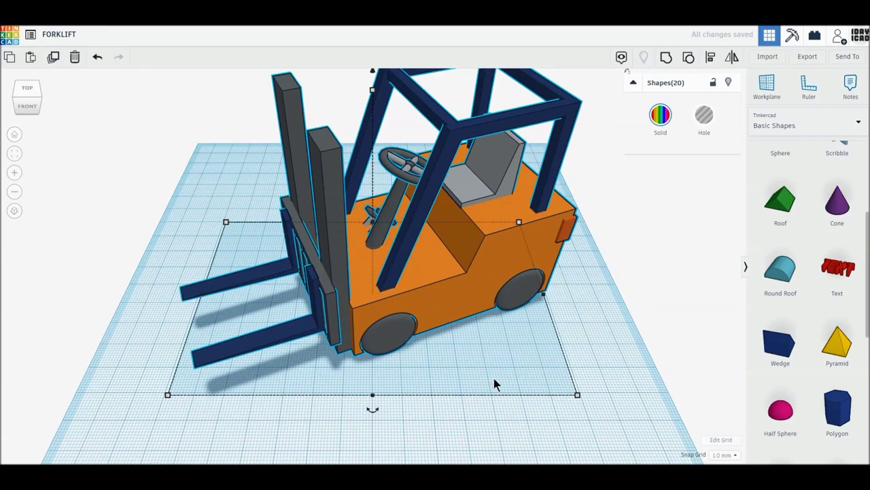
scroll(619, 355, up, 2)
click(374, 431)
right_drag(374, 434, 373, 413)
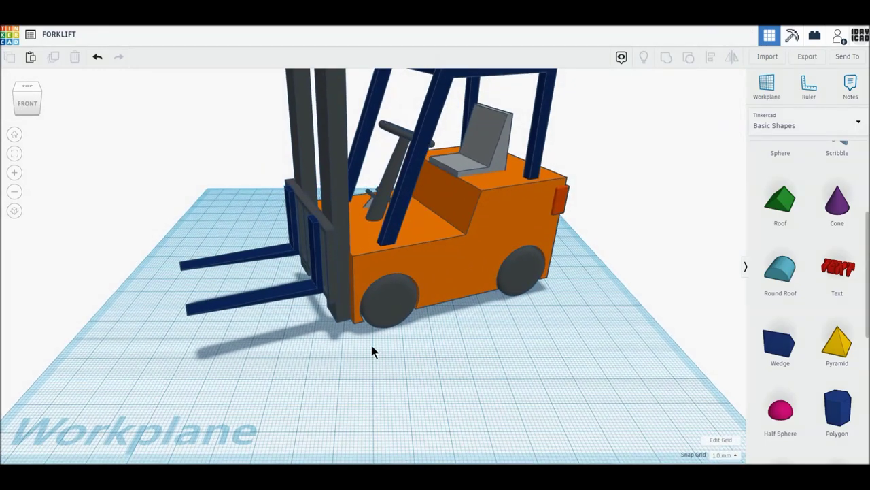
right_drag(373, 346, 372, 397)
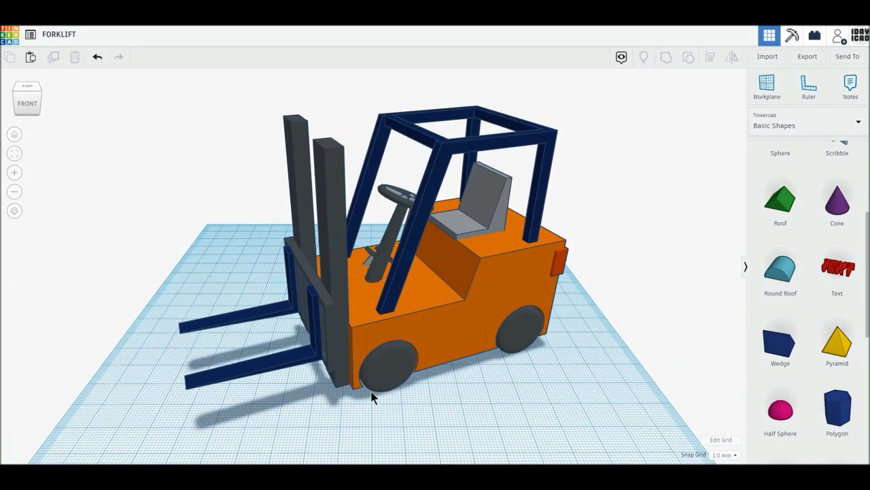
right_drag(373, 398, 373, 401)
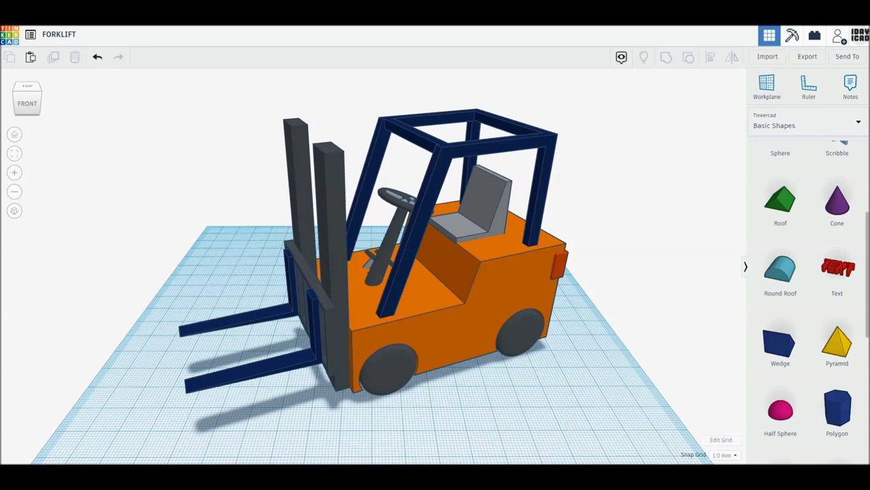